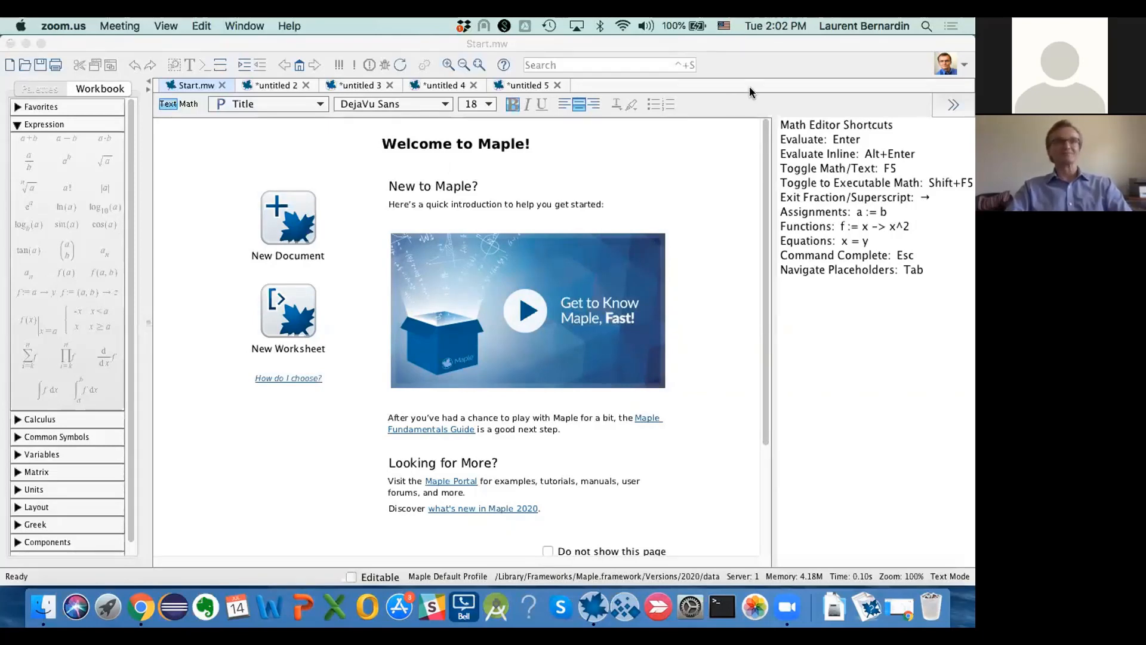
Enter sin(π/3) in the untitled 3 document, using the π symbol, and evaluate it inline.
left_click(360, 85)
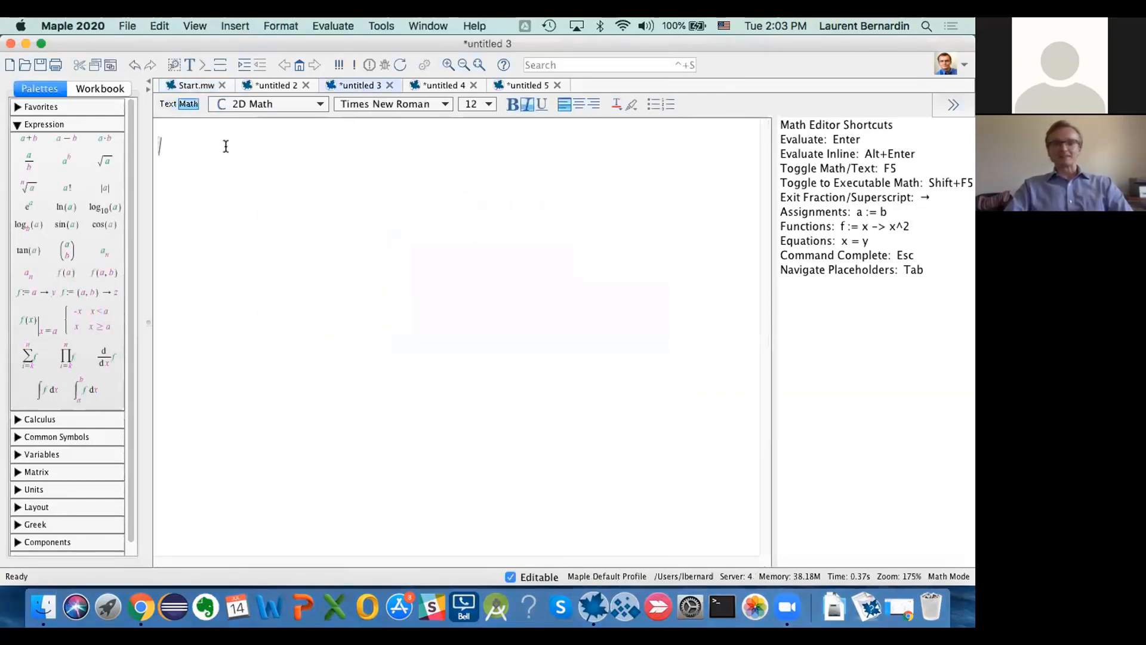
type("sin(Pi")
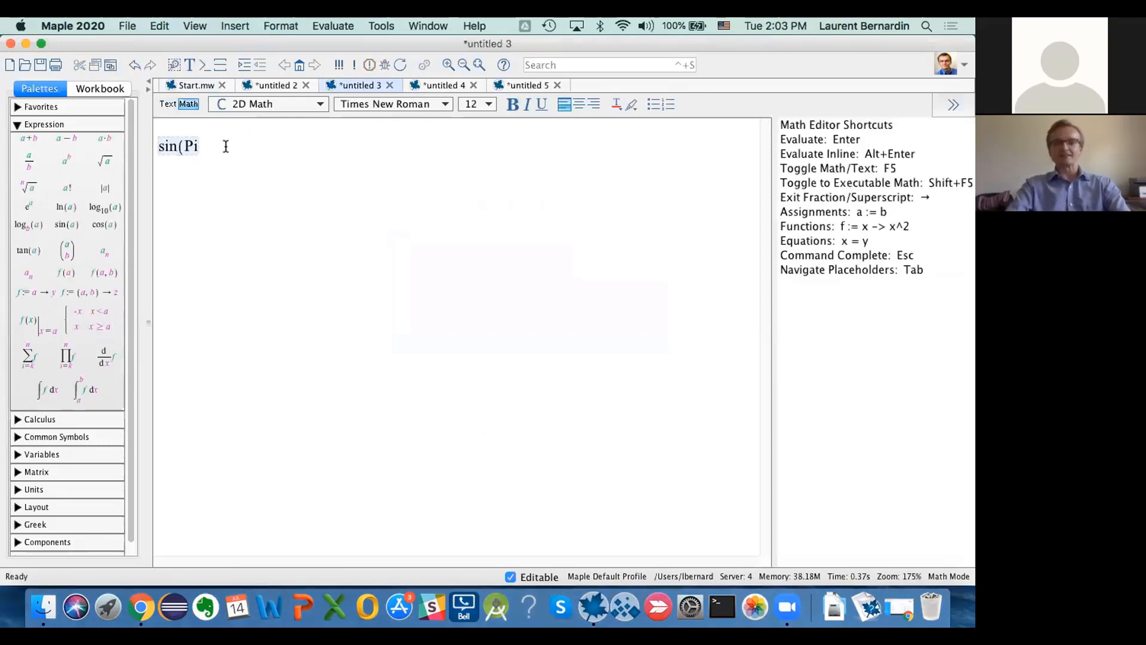
key("Escape")
key("Return")
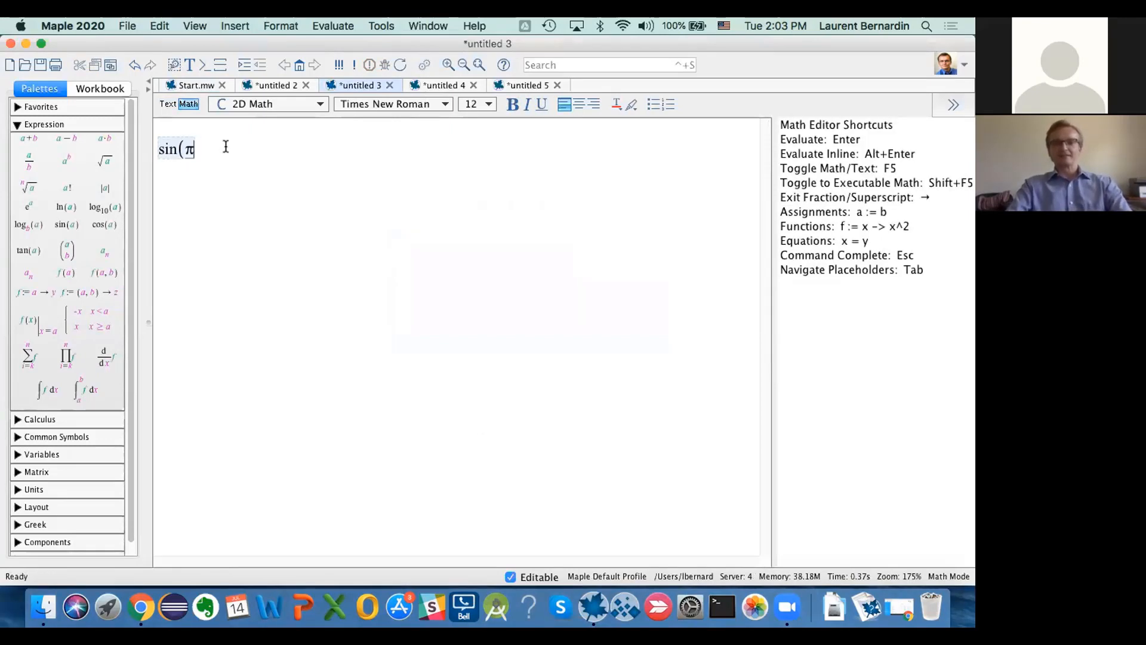
type("/3")
key("Right")
type(")")
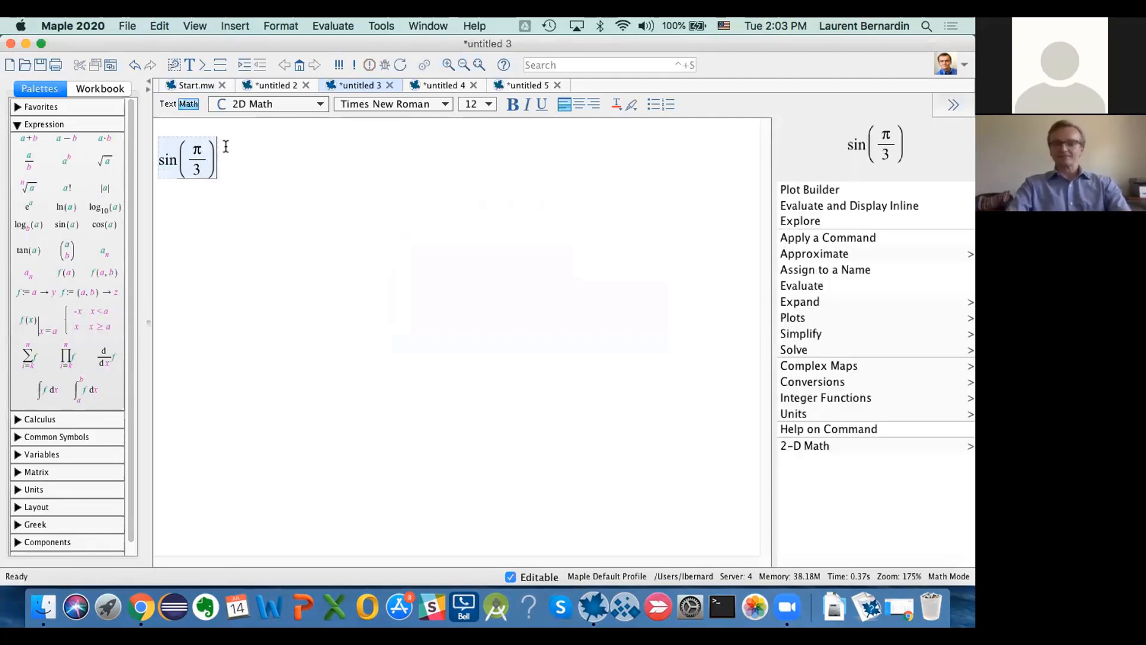
key("super+equal")
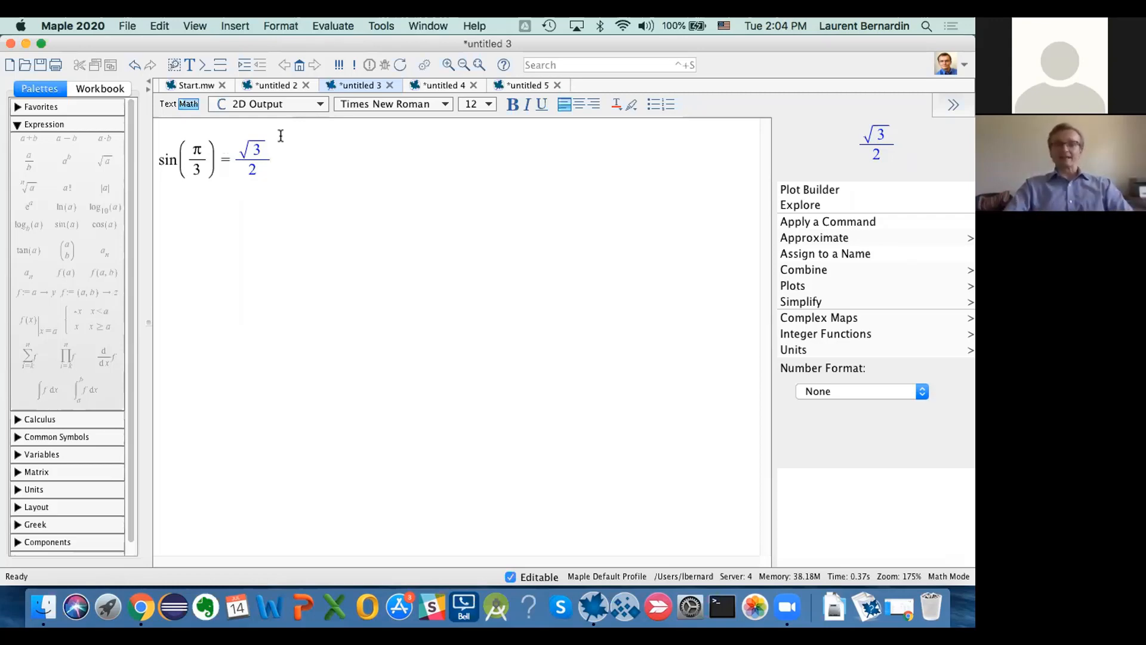
Approximate the inline result of sin(π/3) to 50 digits and show the command behind that approximation.
left_click(811, 236)
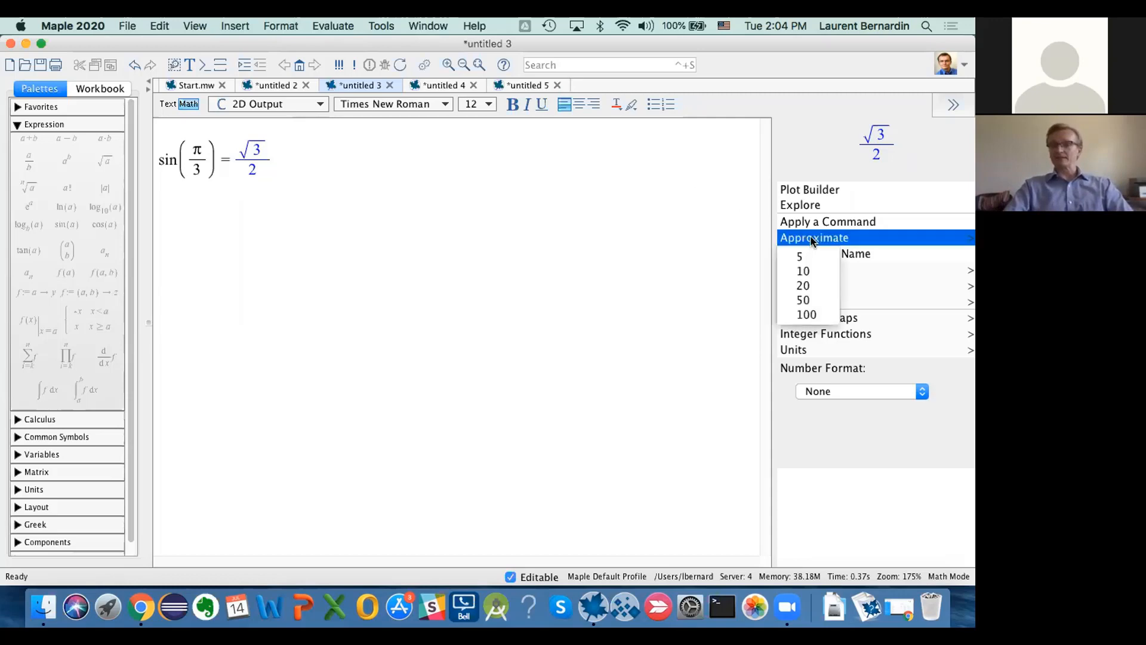
left_click(814, 295)
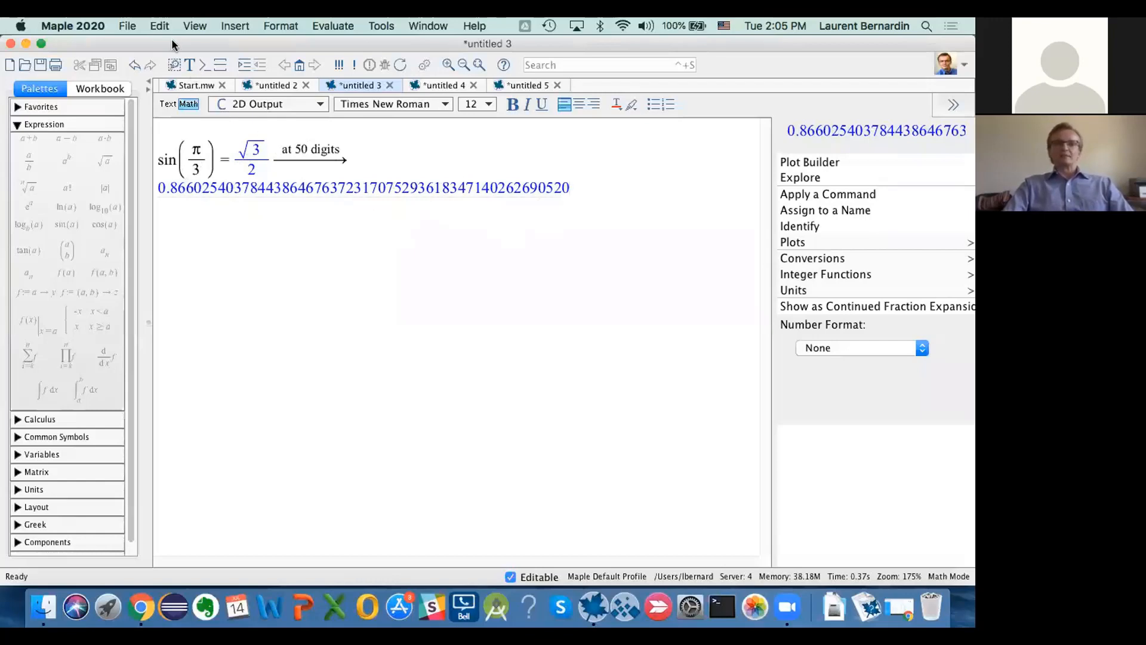
left_click(160, 26)
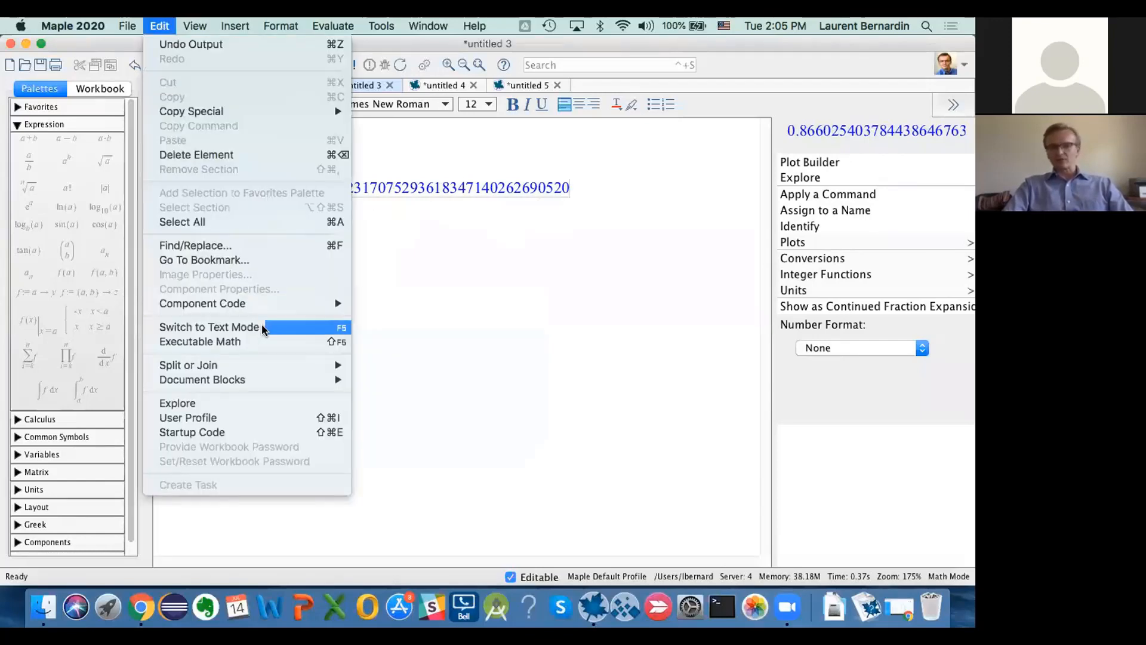
mouse_move(270, 371)
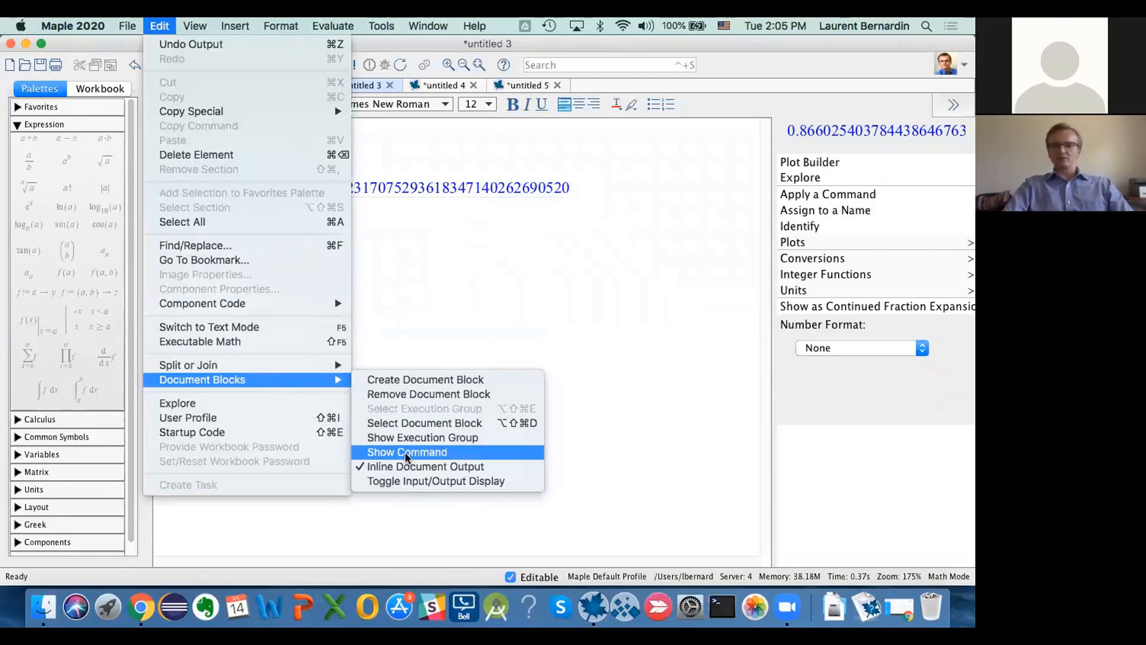
left_click(405, 452)
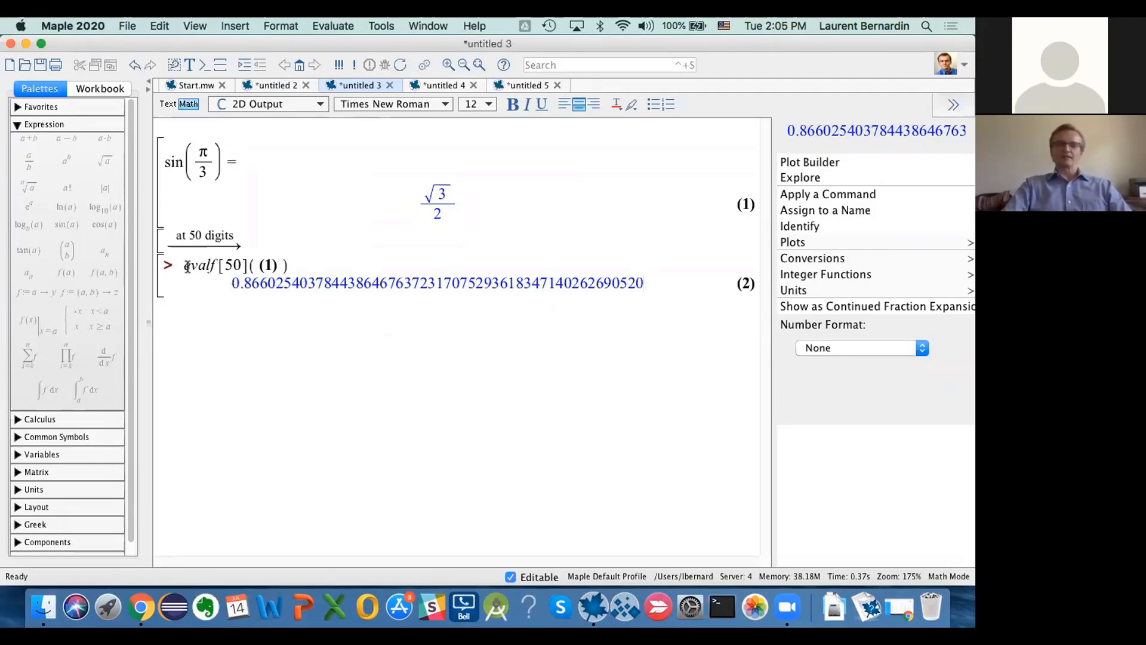
Change the precision in the evalf command to 500 digits and re-evaluate it.
left_click_drag(186, 267, 285, 263)
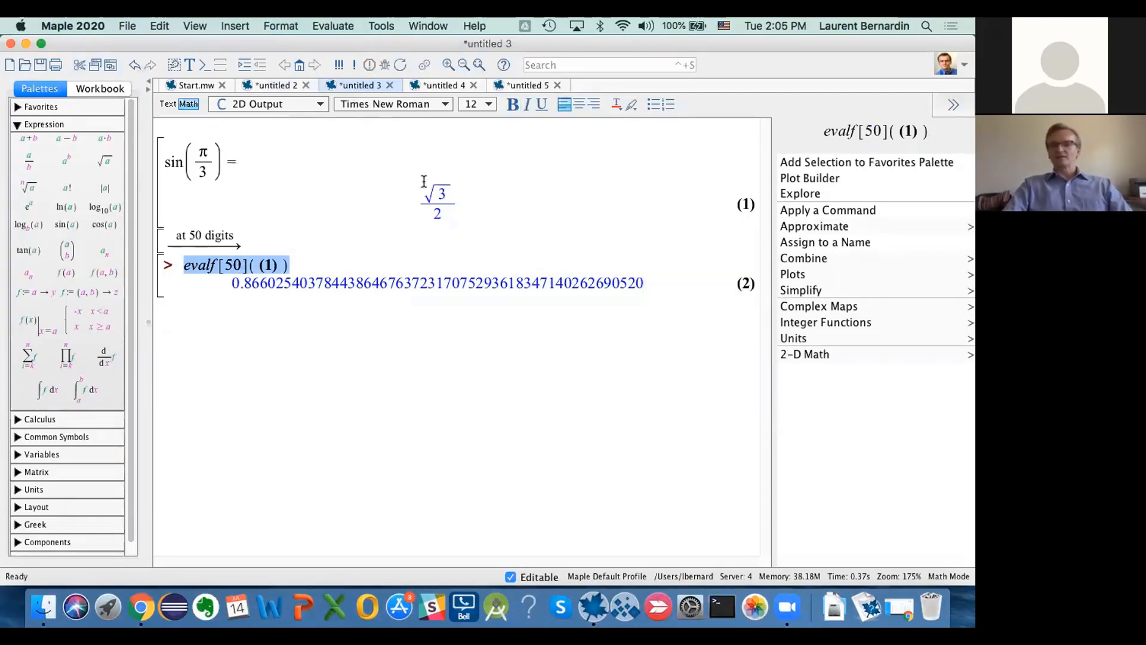
left_click(300, 322)
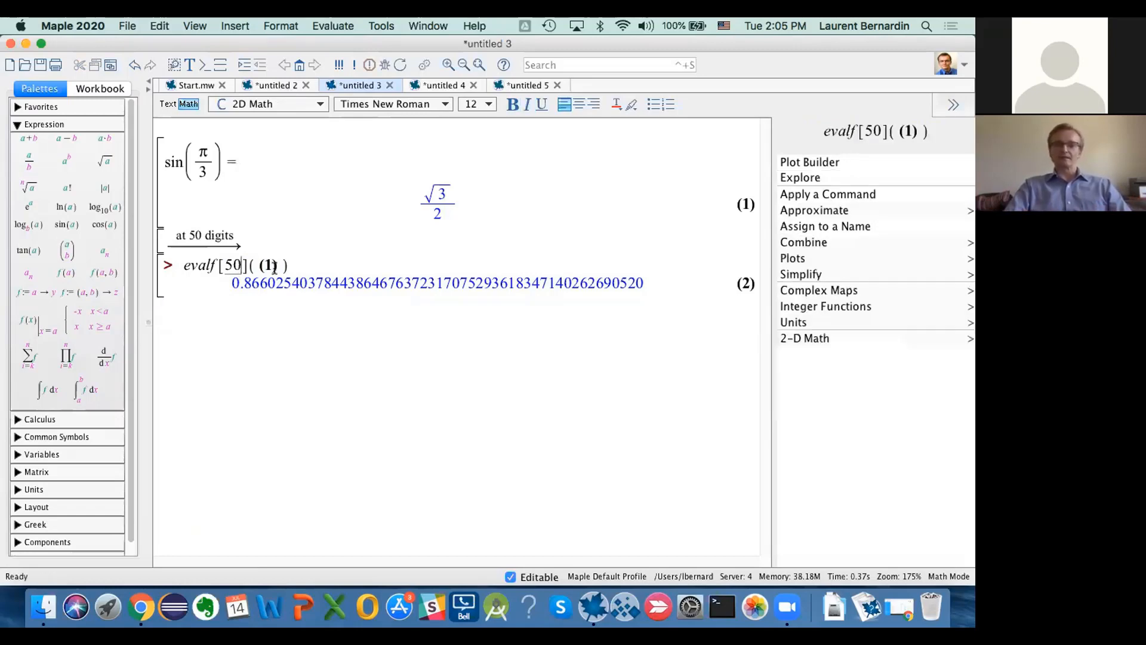
type("0")
key("Return")
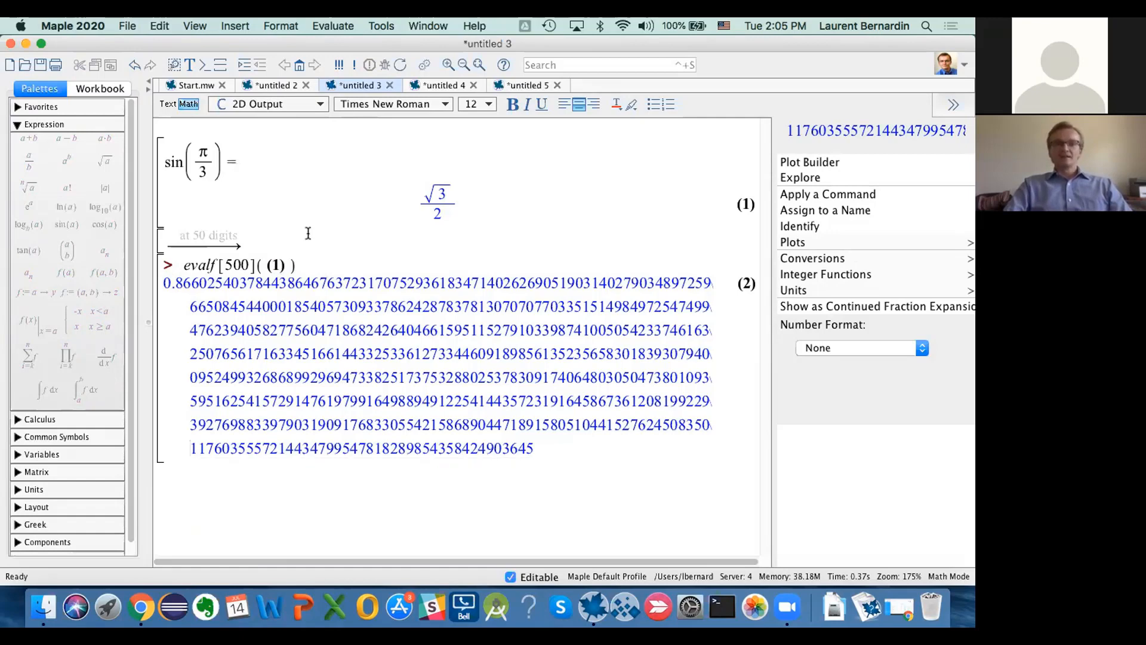
Evaluate identify(0.8660) on a new line below the 500-digit output.
left_click(130, 26)
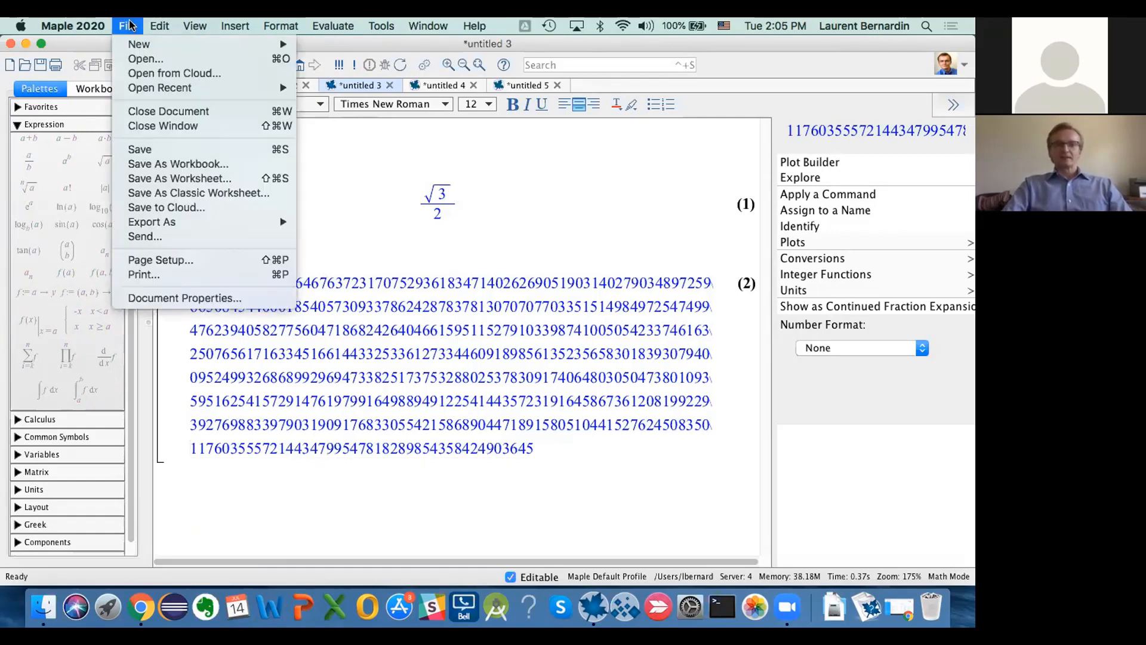
left_click(368, 480)
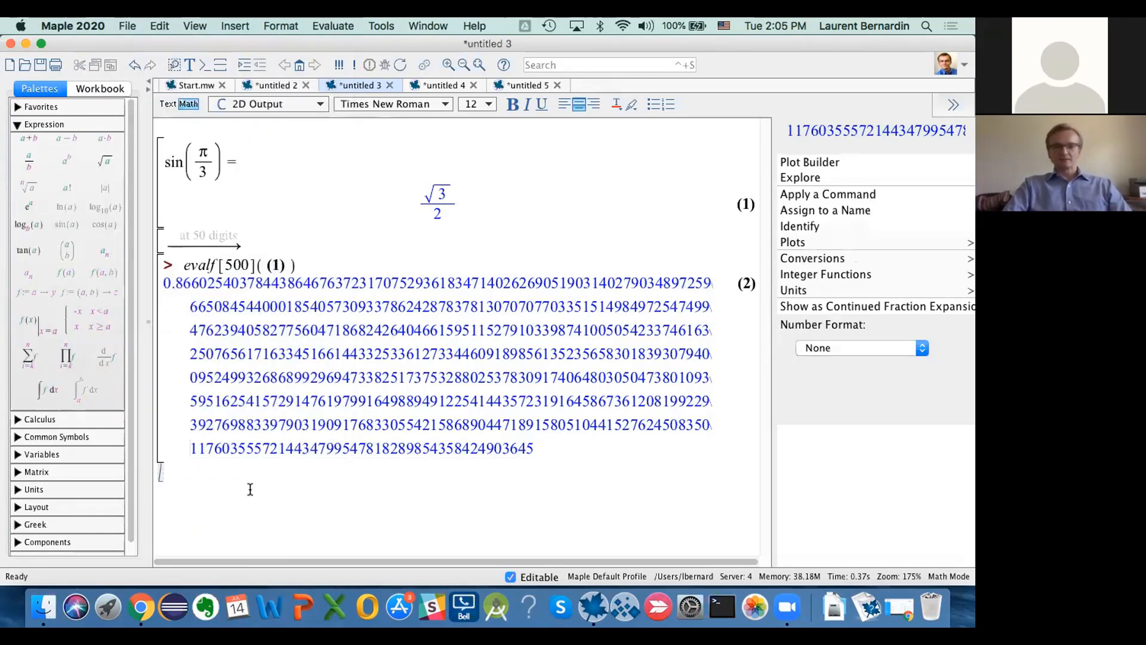
left_click(251, 489)
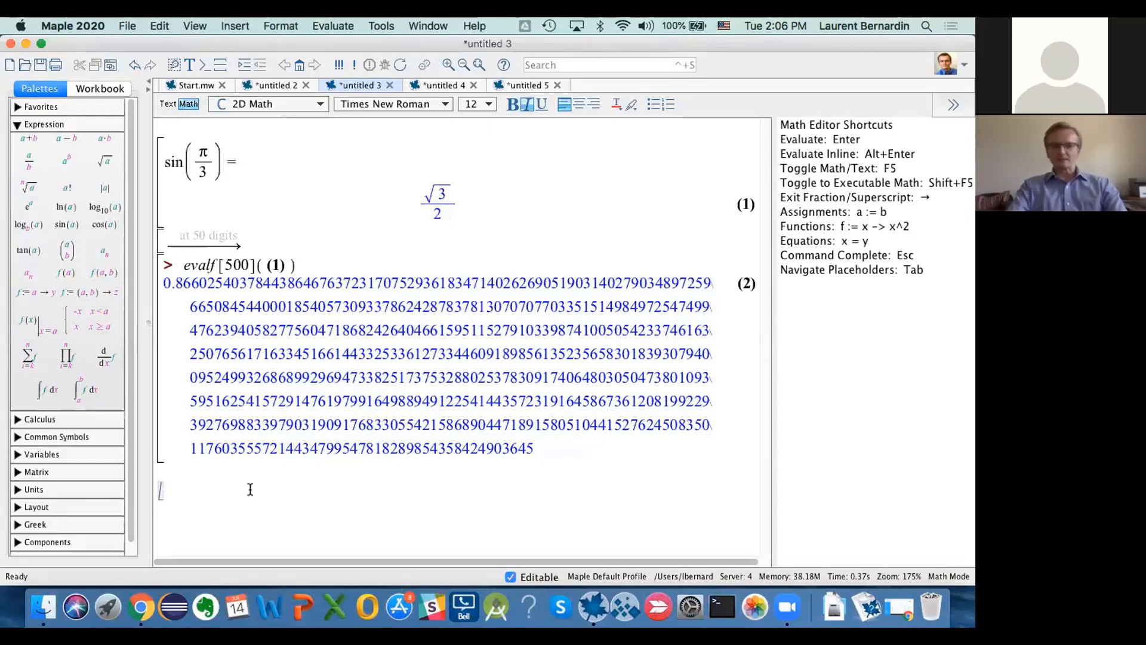
type("identify")
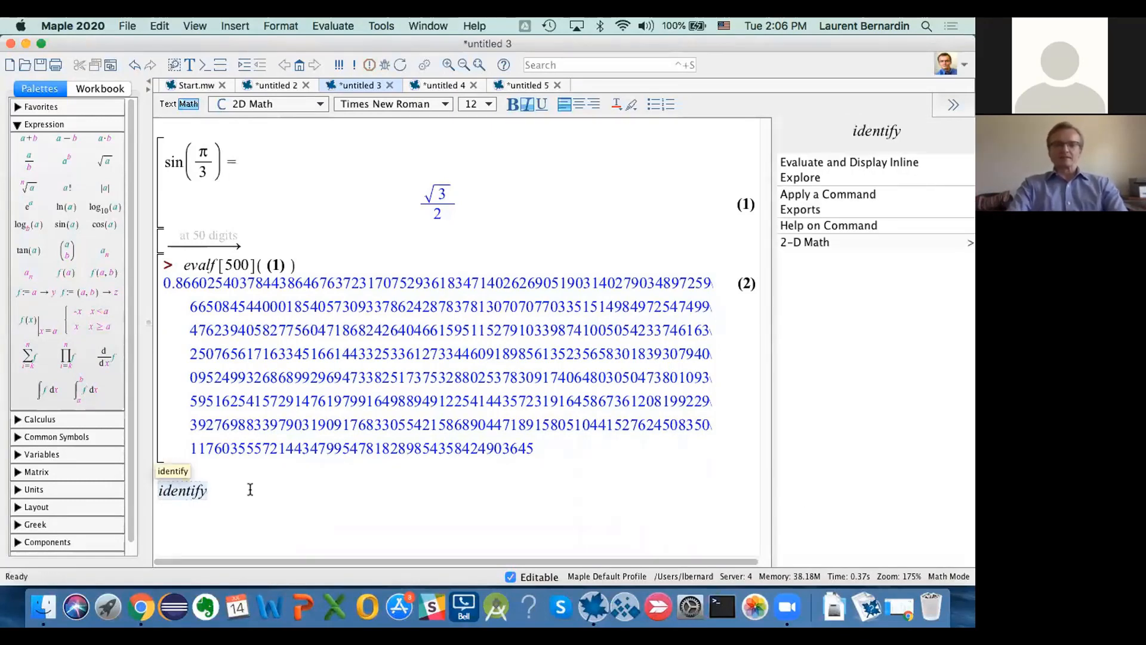
type("(")
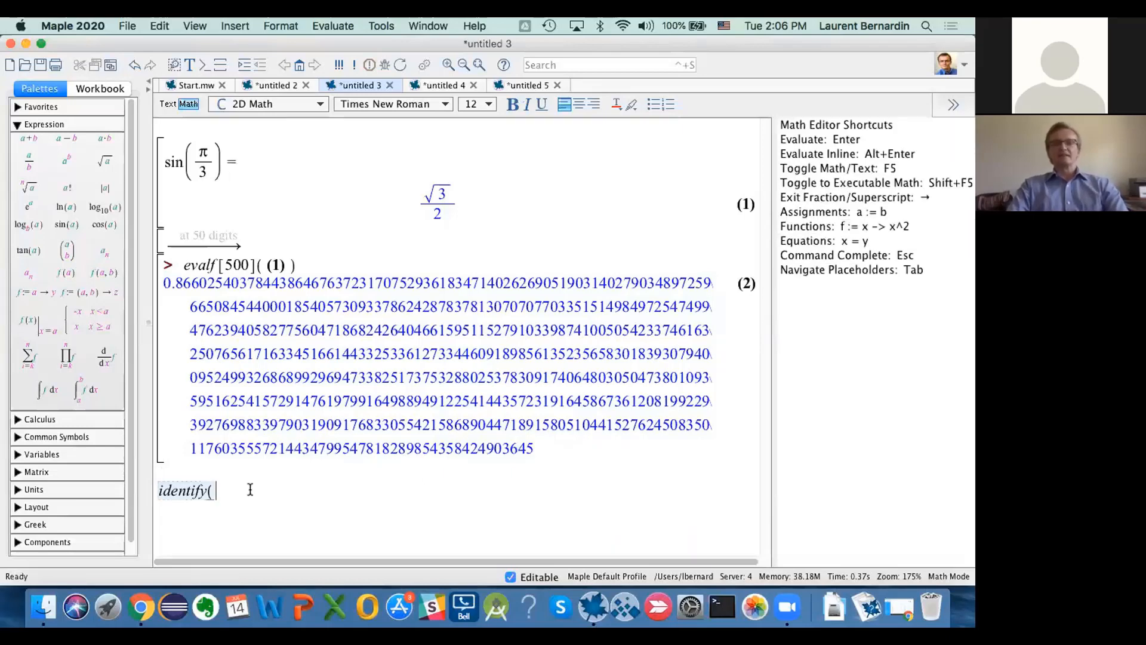
type("0.")
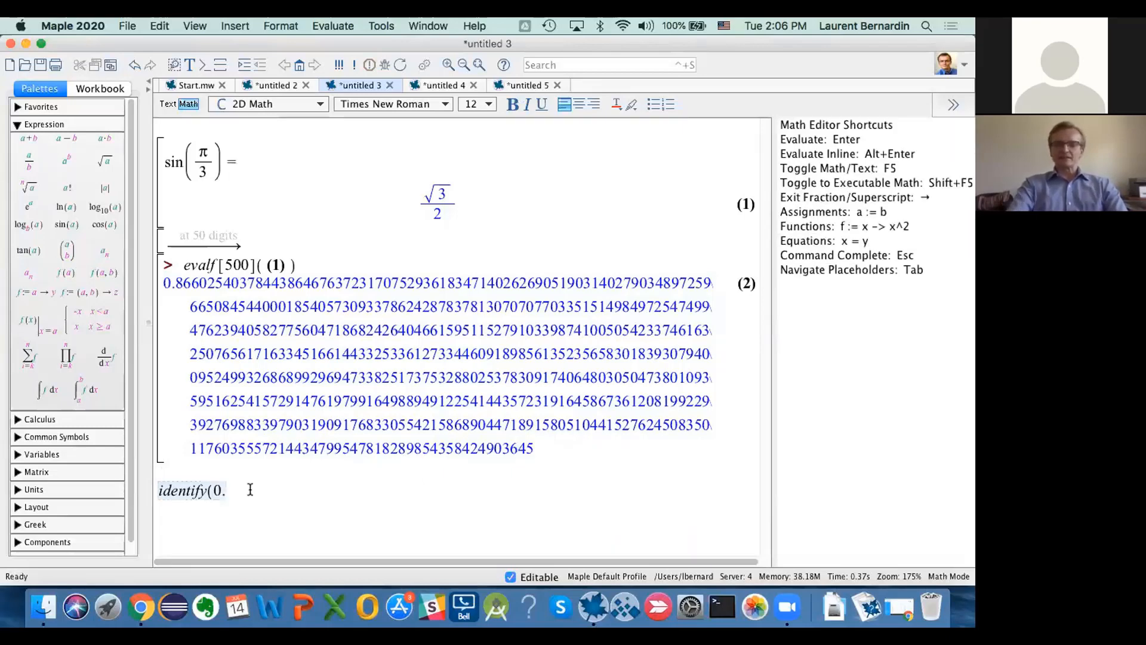
type("8660")
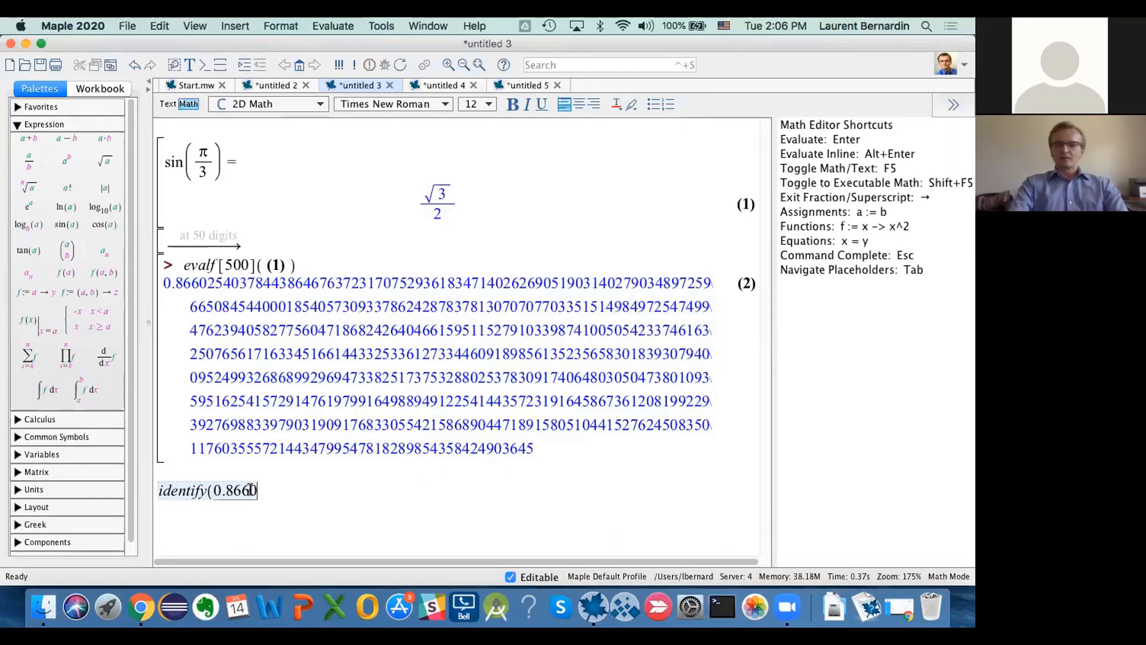
type(")")
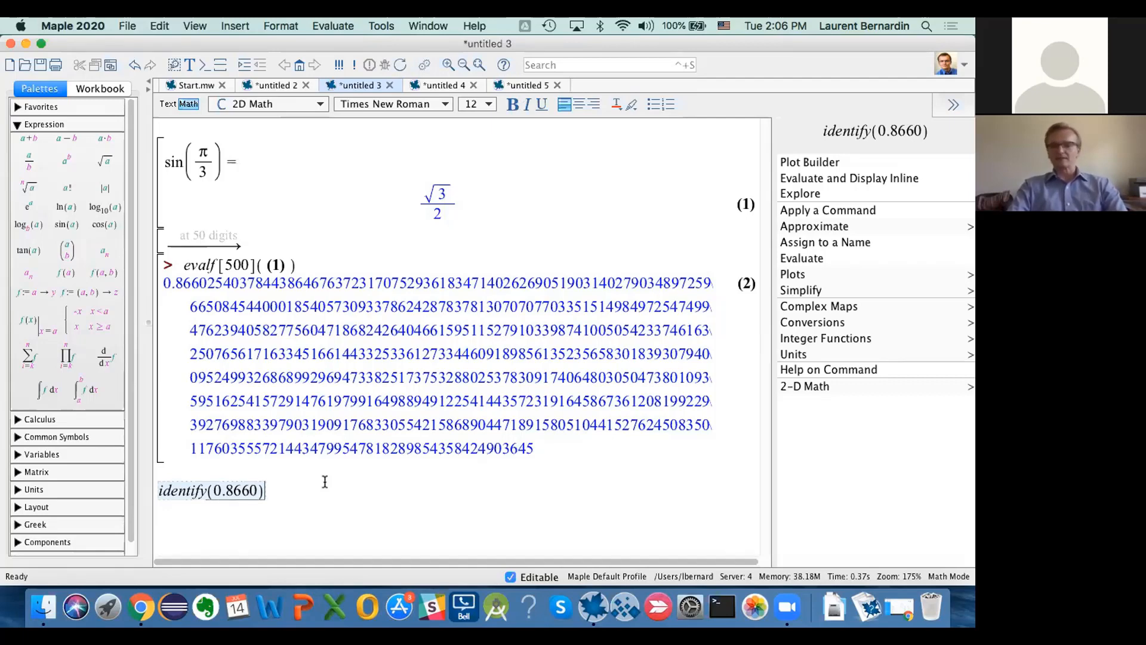
key("Return")
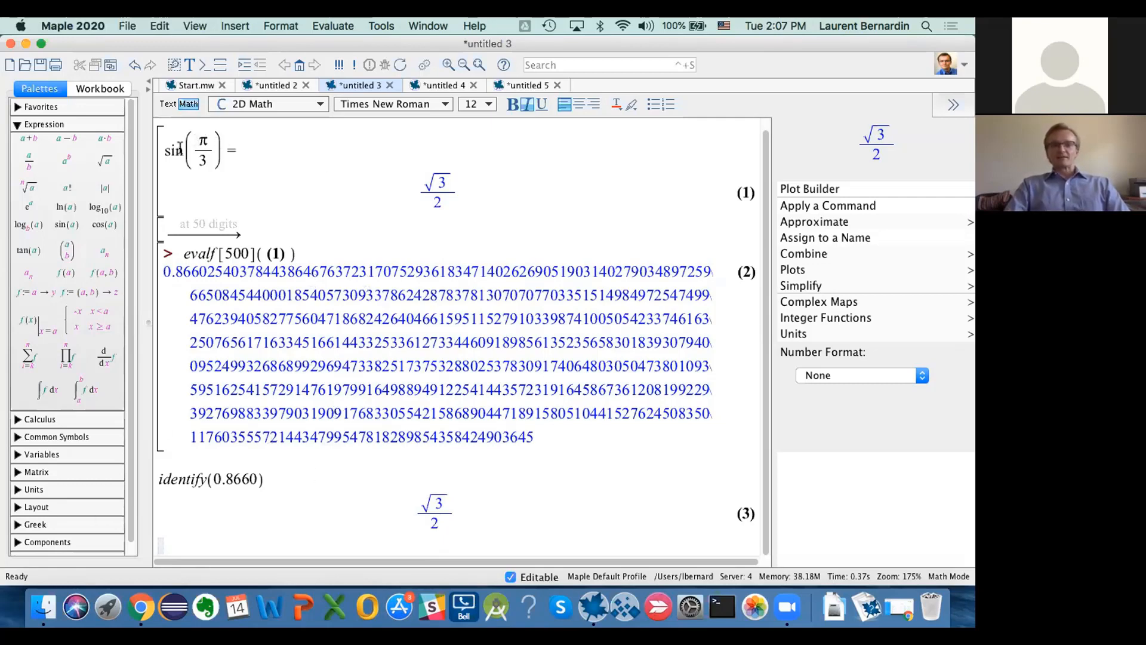
Undo the stray a + b insertion in the sin(π/3) numerator and collapse the Expression palette.
triple_click(203, 145)
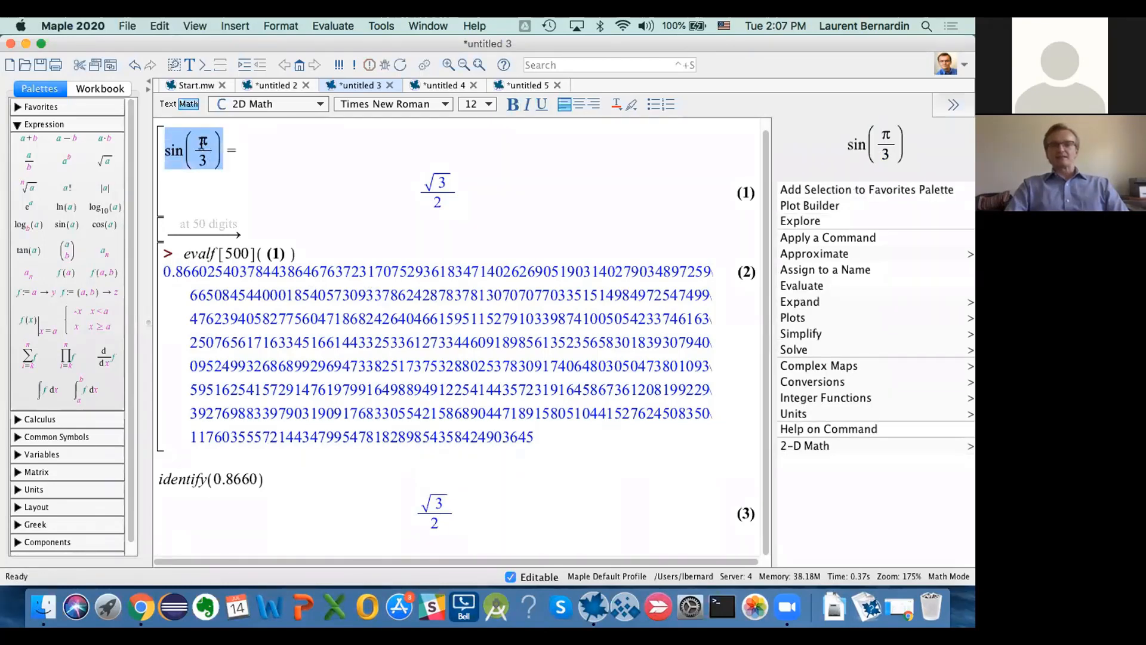
left_click(205, 142)
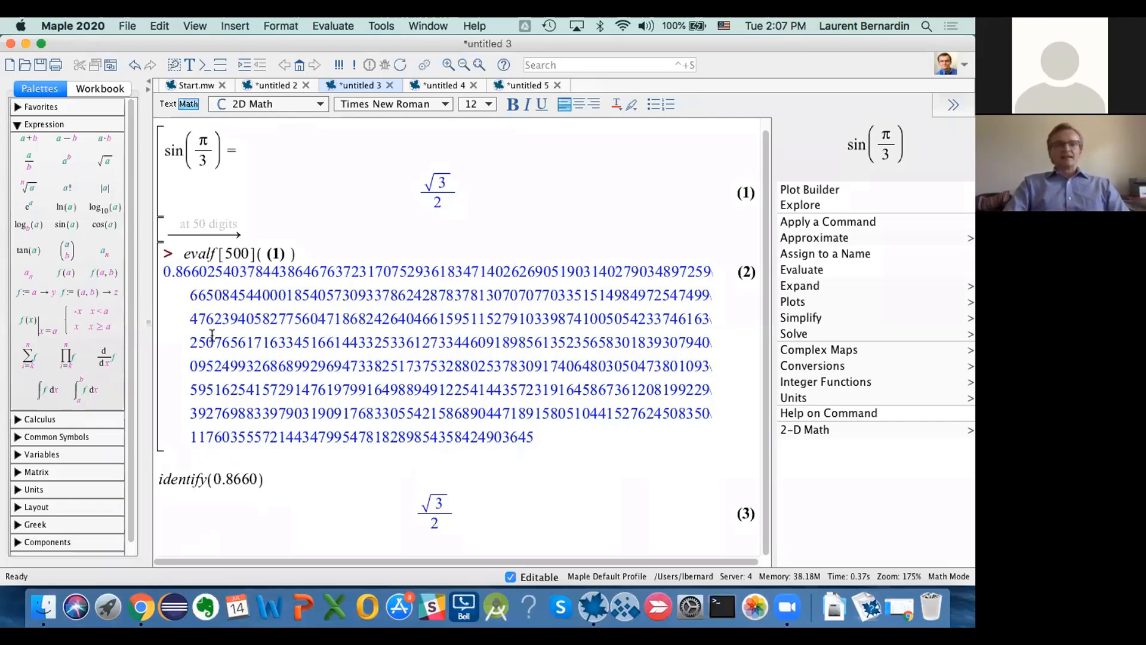
left_click(21, 135)
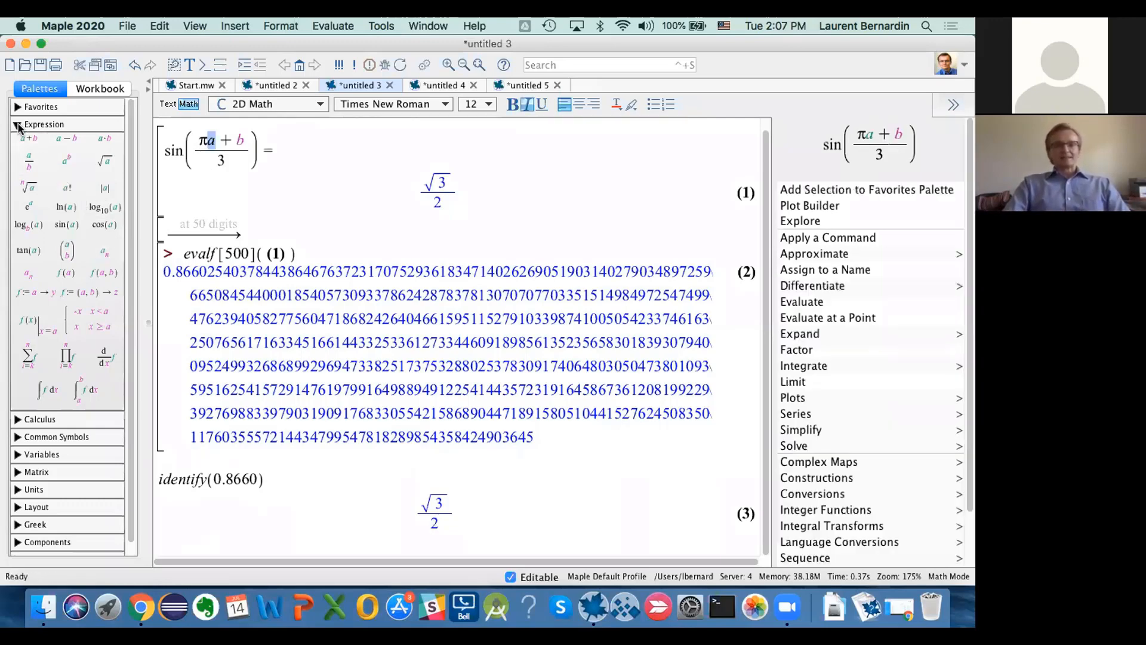
key("super+z")
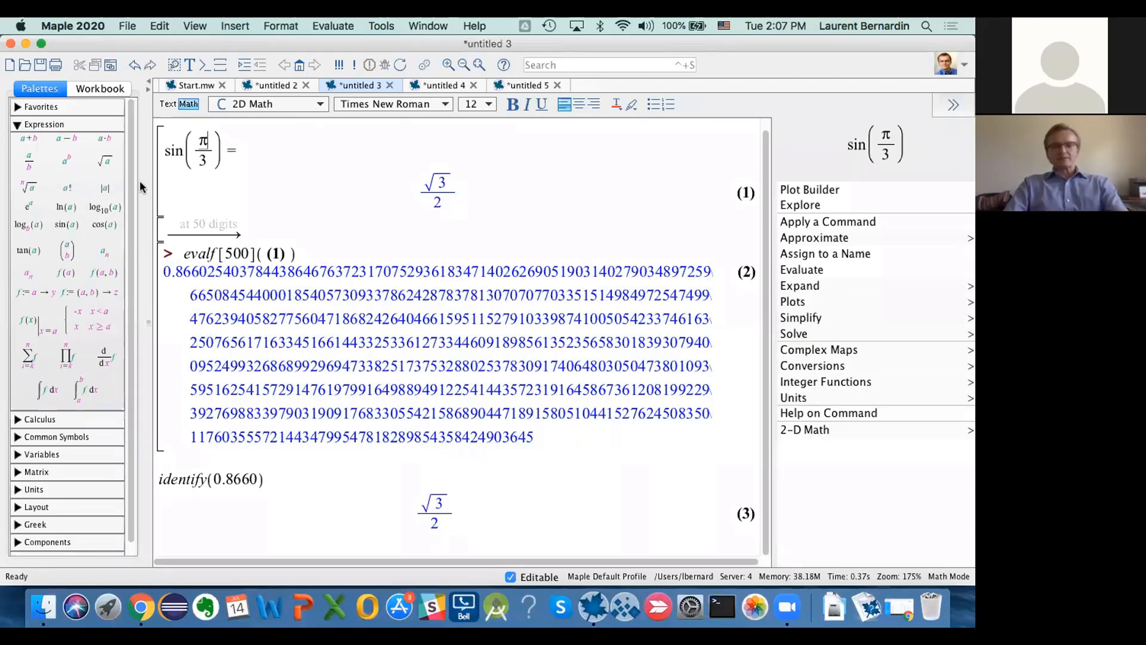
left_click(18, 124)
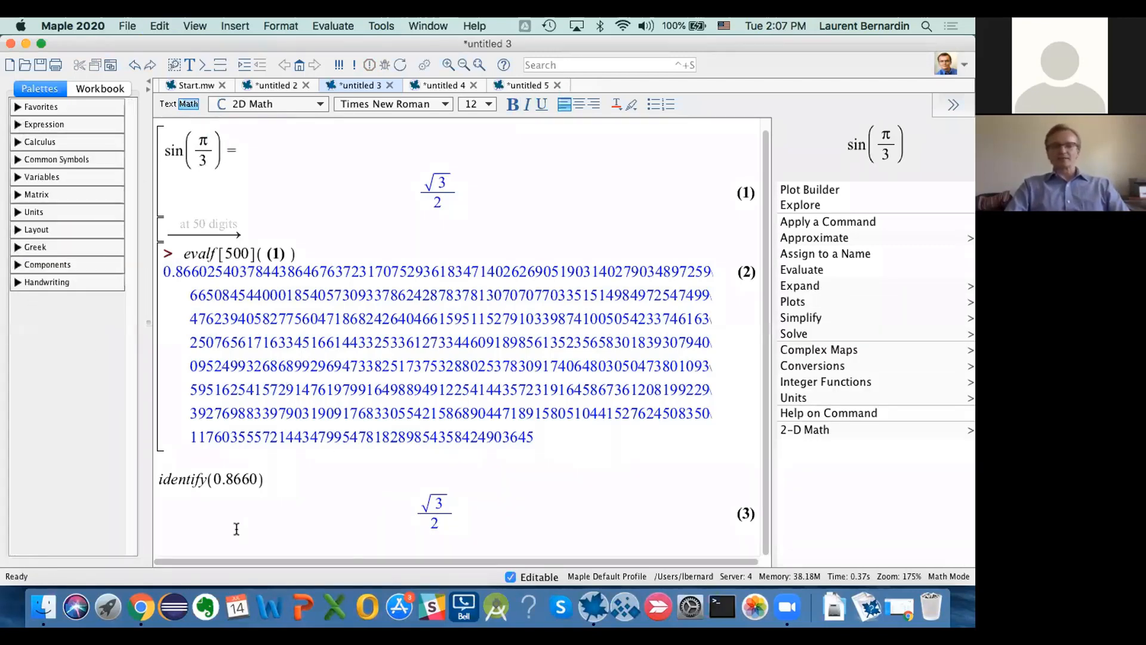
Enter alpha on the empty line below the identify result, complete it to the Greek symbol α, and delete it.
left_click(169, 546)
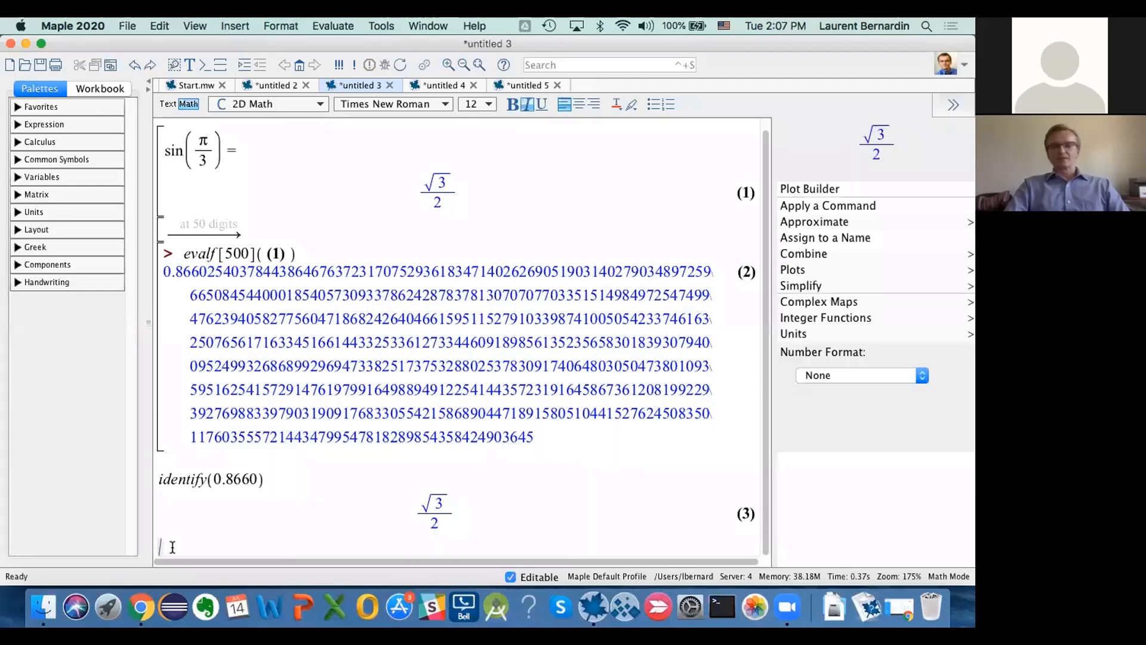
type("alp")
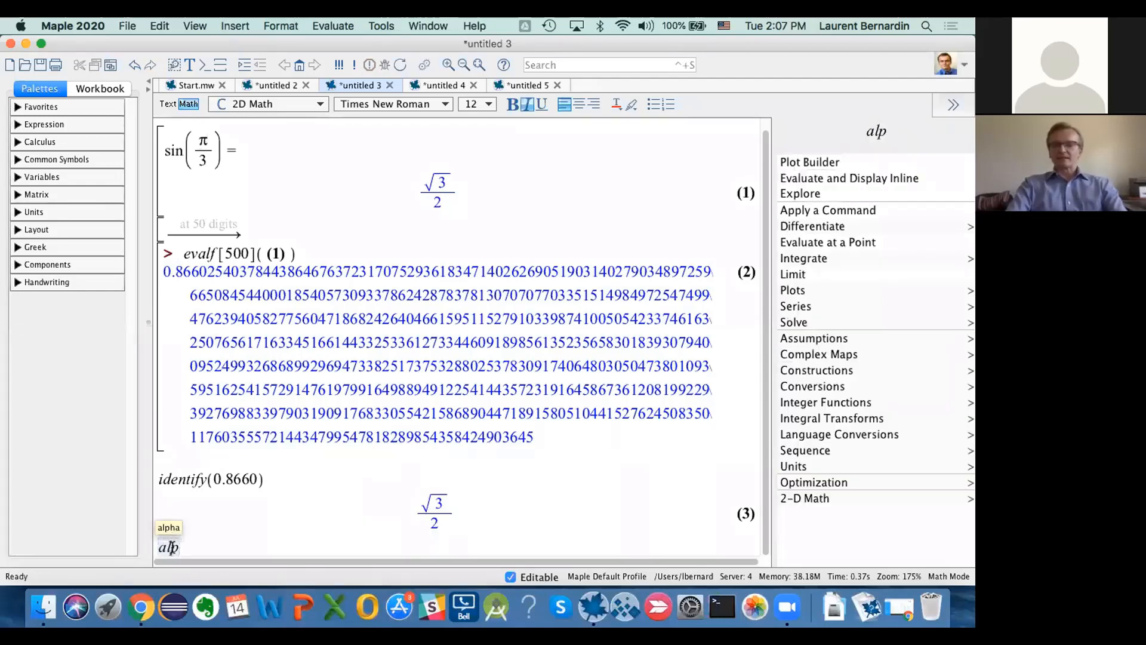
type("ha")
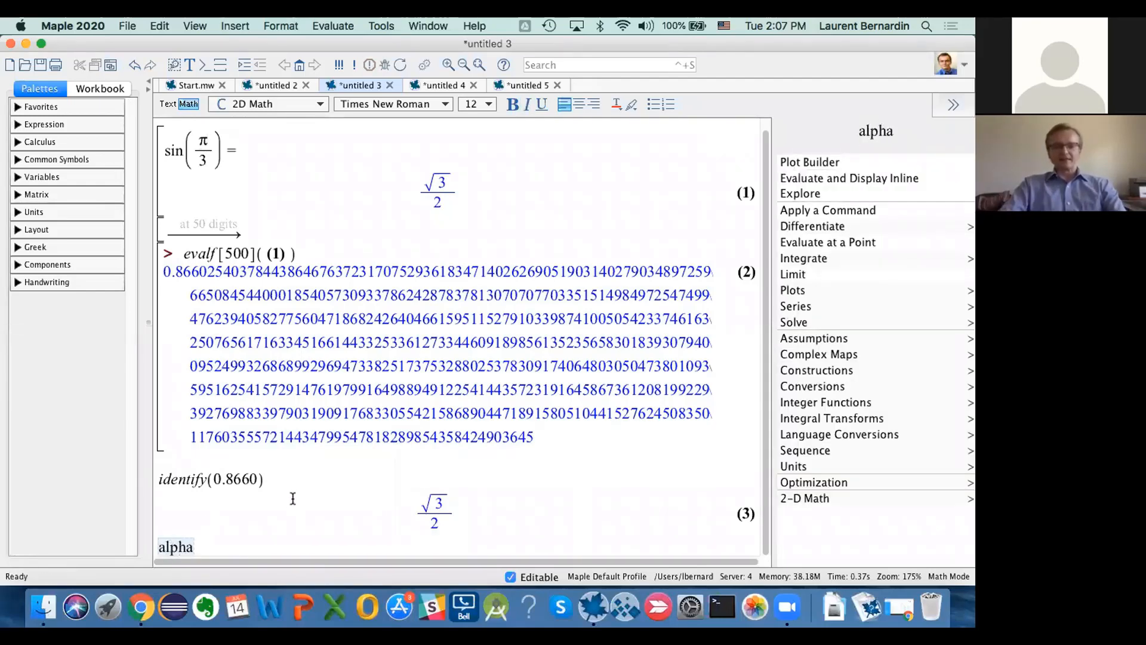
key("Escape")
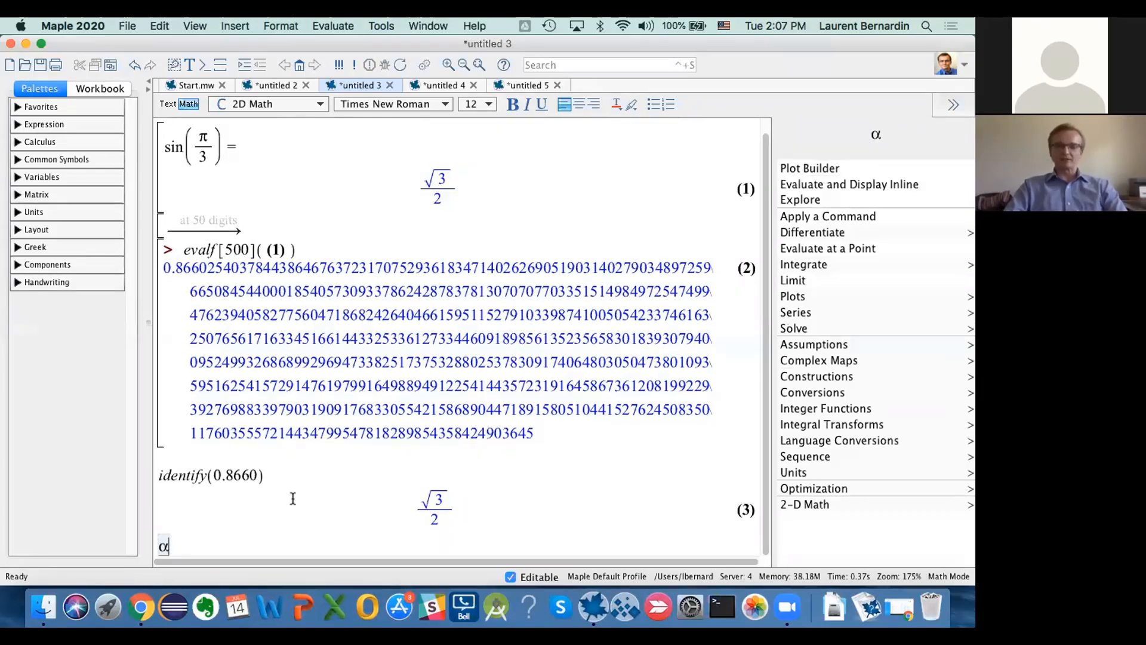
key("BackSpace")
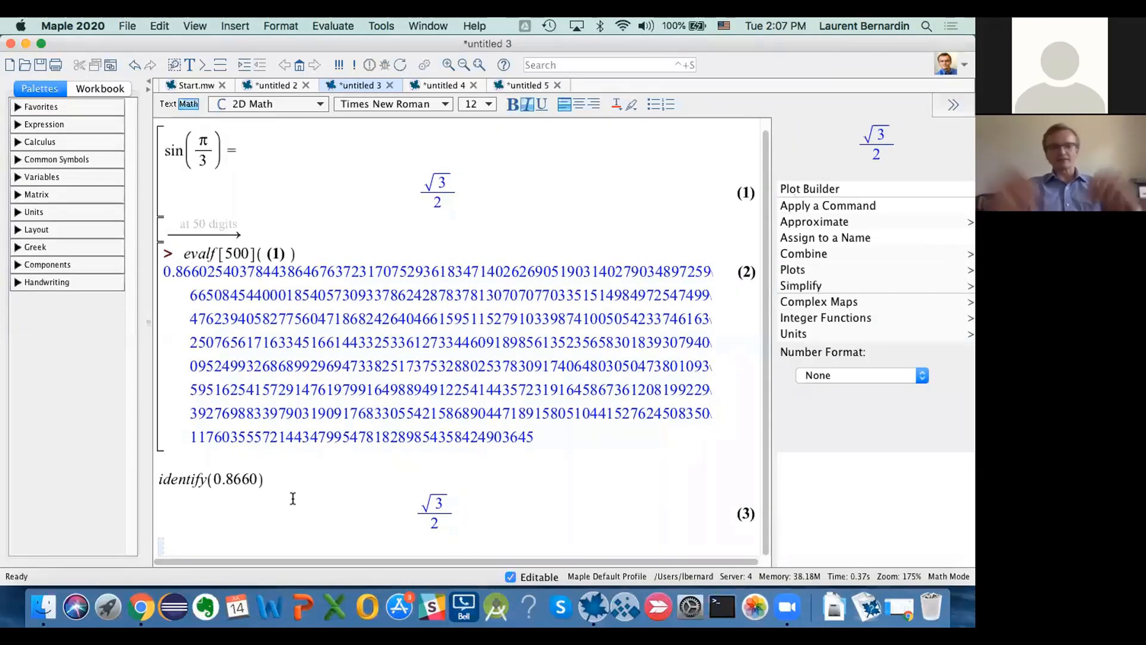
Sketch an alpha by hand in the Handwriting palette and run symbol recognition on it.
left_click(18, 283)
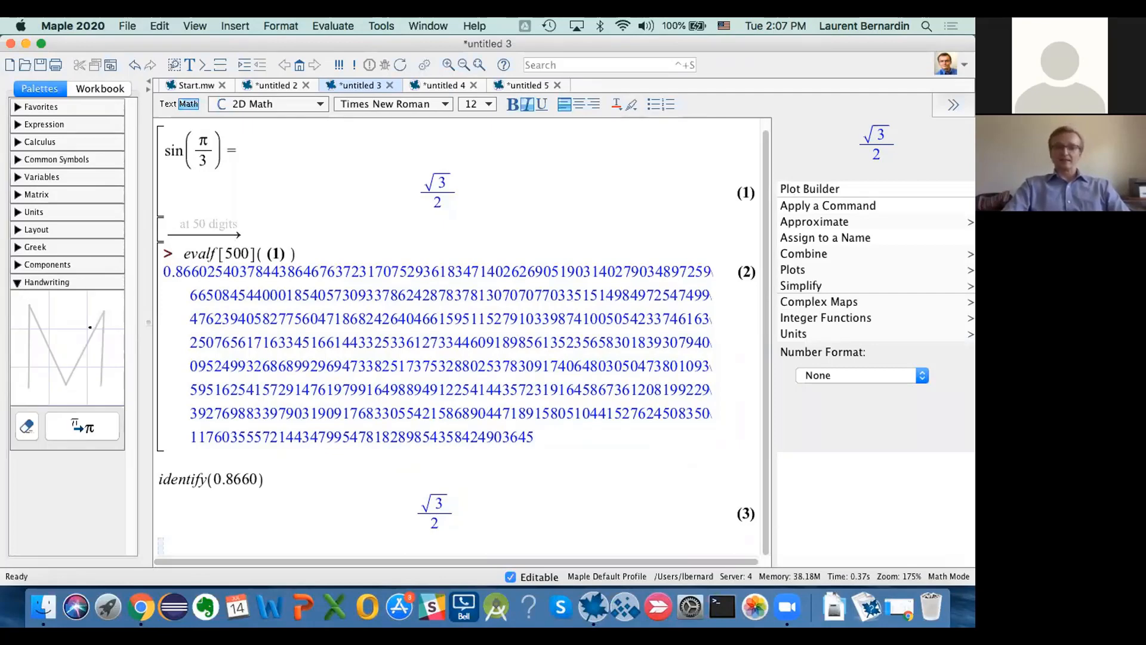
left_click_drag(90, 327, 58, 368)
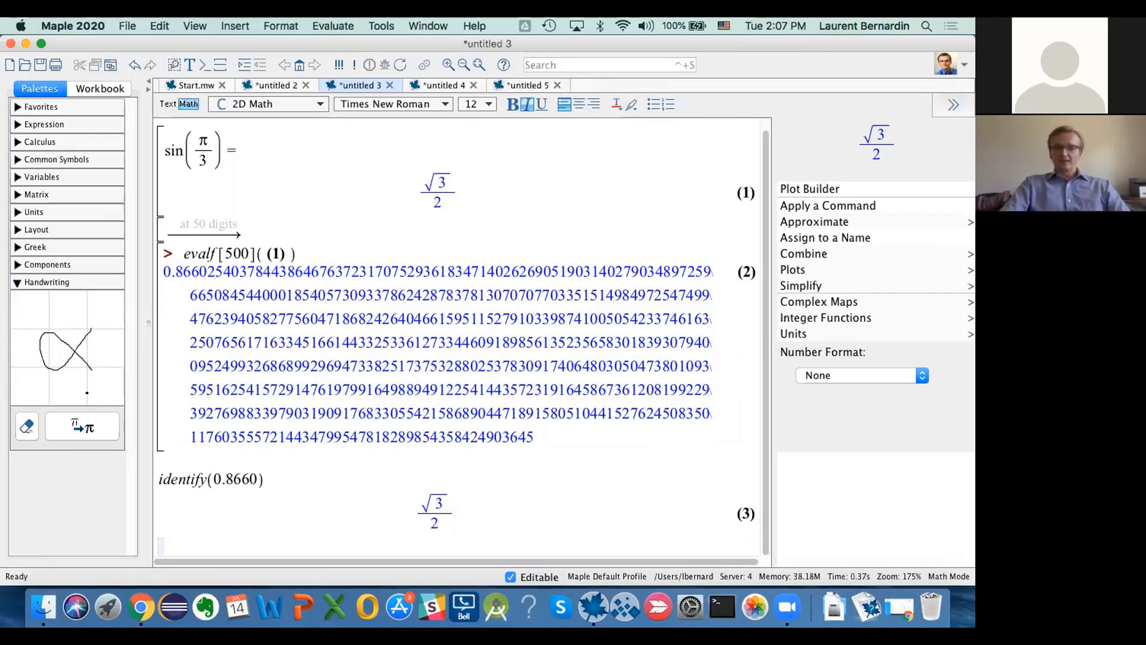
left_click(89, 425)
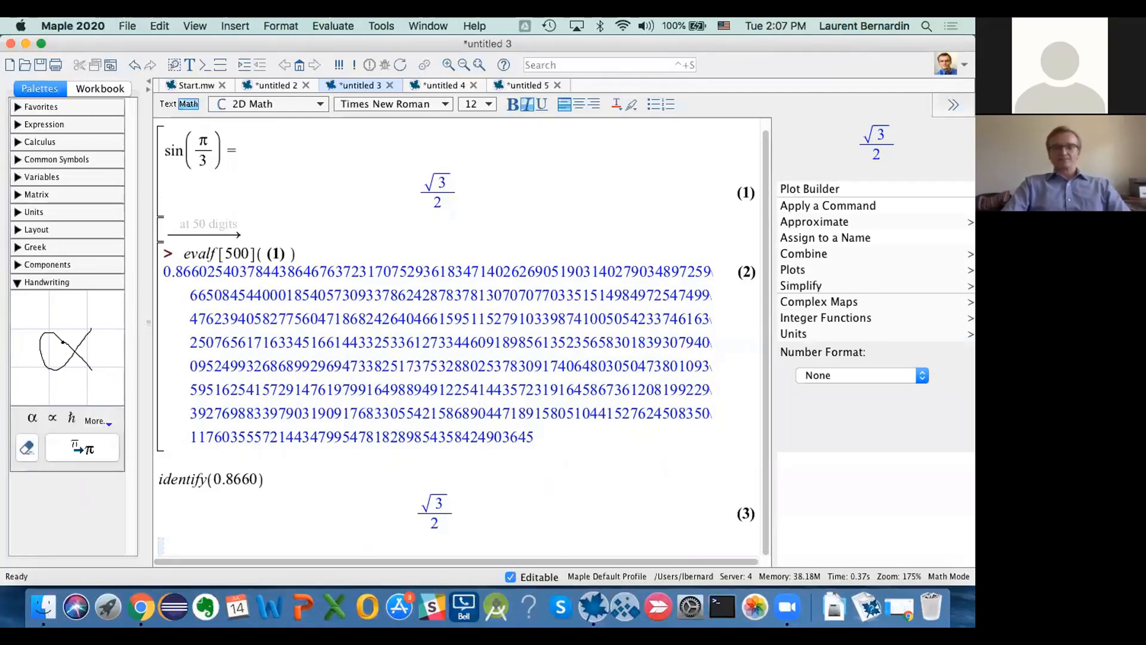
Insert the recognized α on the line below the identify result, and append a ⇒ symbol sketched and recognized in the Handwriting palette.
left_click_drag(32, 417, 167, 549)
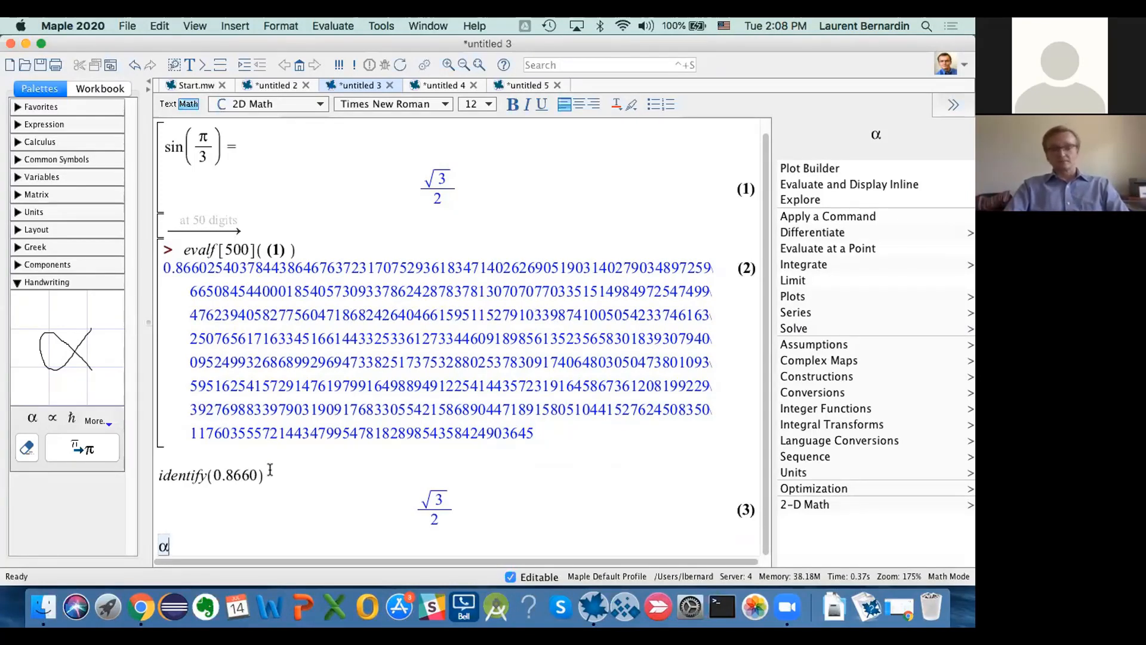
left_click(26, 449)
left_click_drag(35, 353, 92, 361)
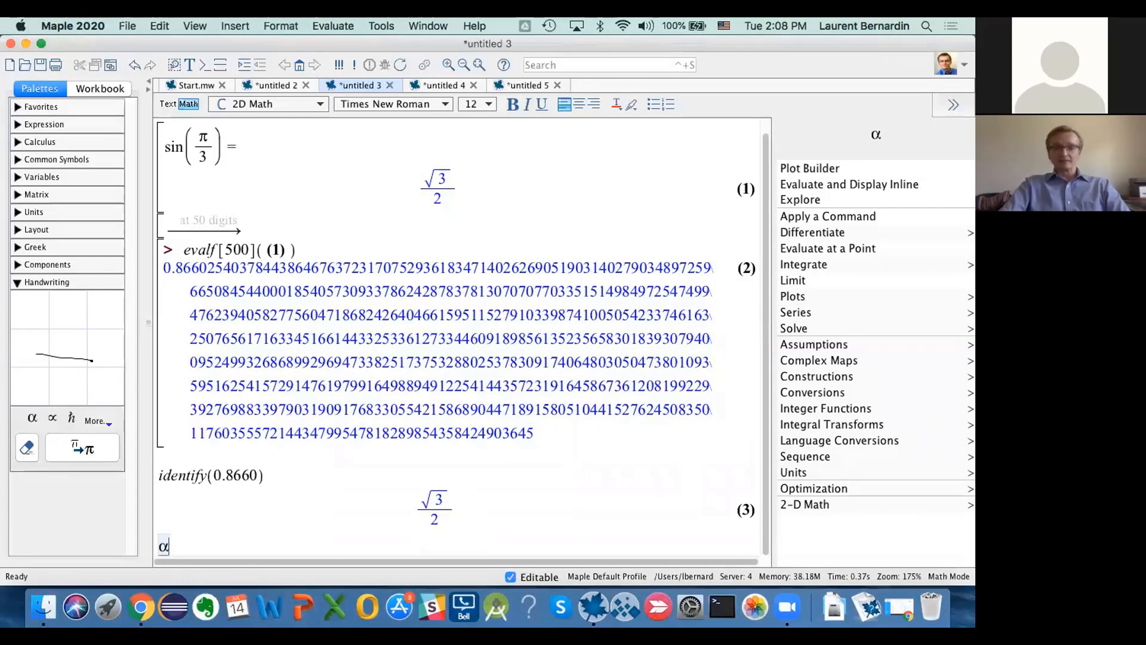
mouse_move(42, 328)
left_mouse_down()
mouse_move(100, 352)
mouse_move(56, 374)
left_mouse_up()
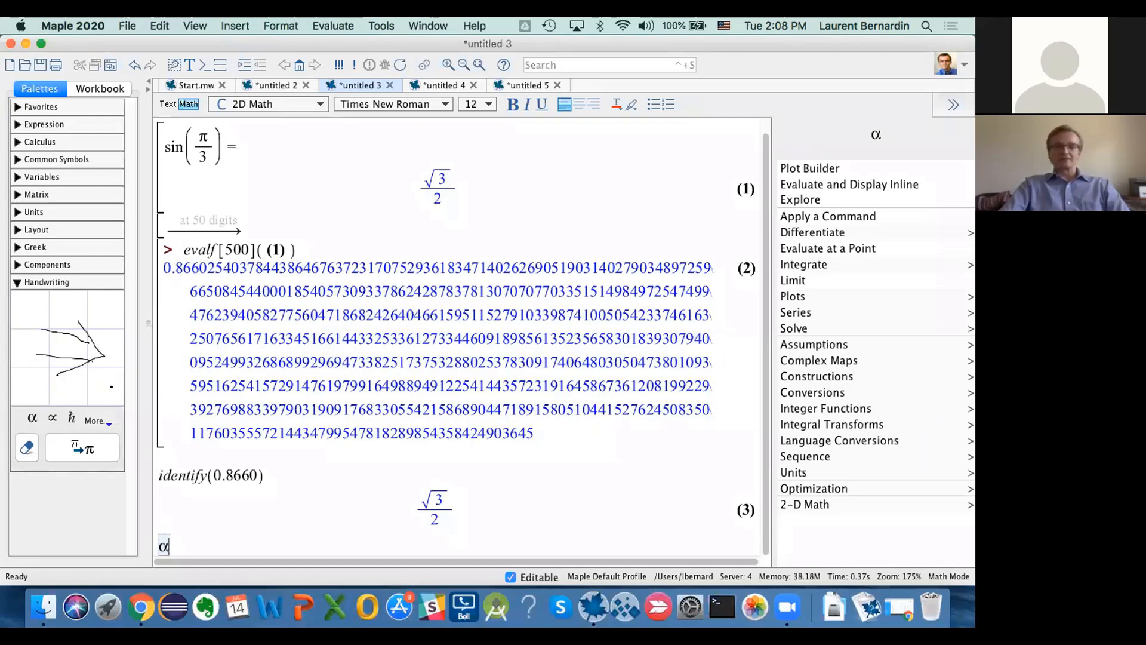
left_click(85, 448)
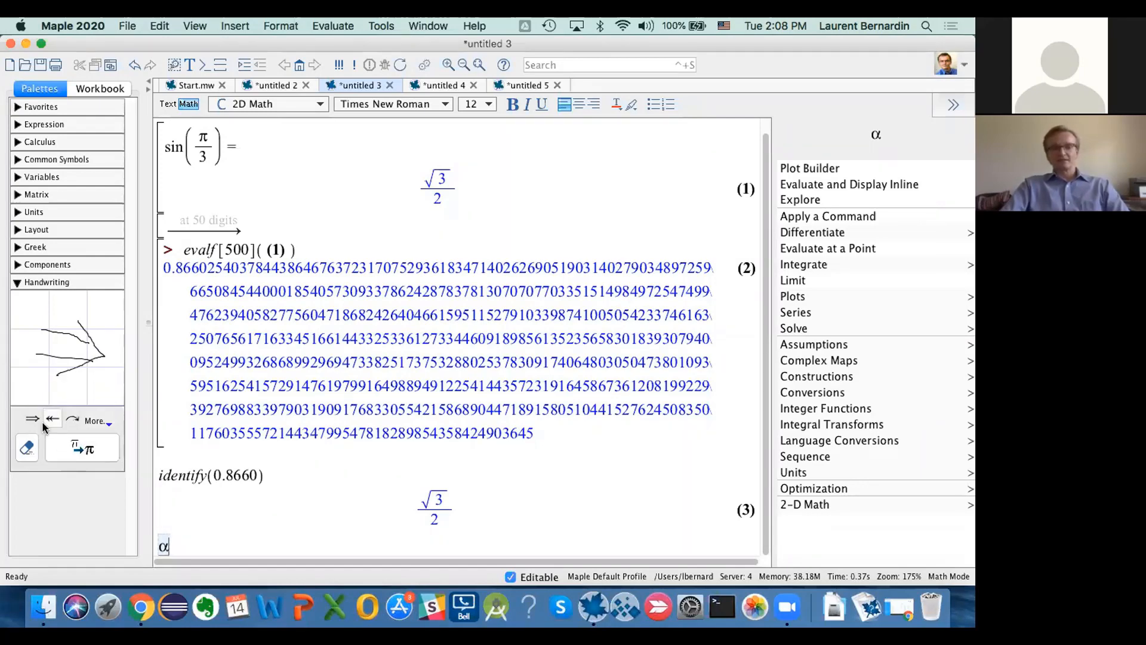
left_click(32, 418)
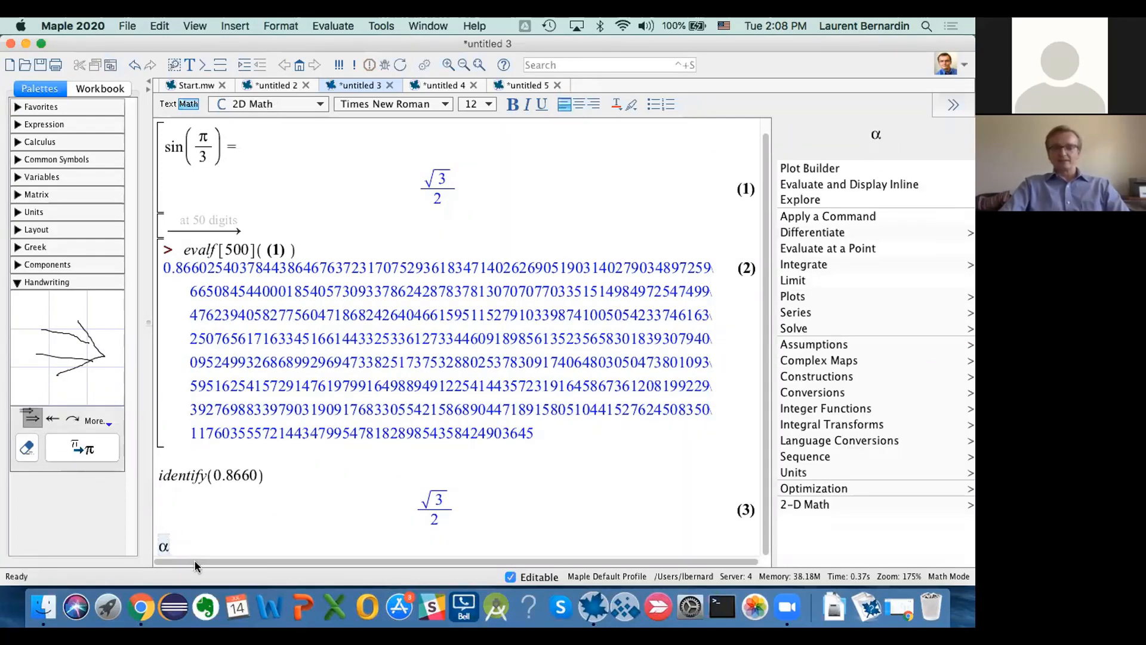
left_click(32, 419)
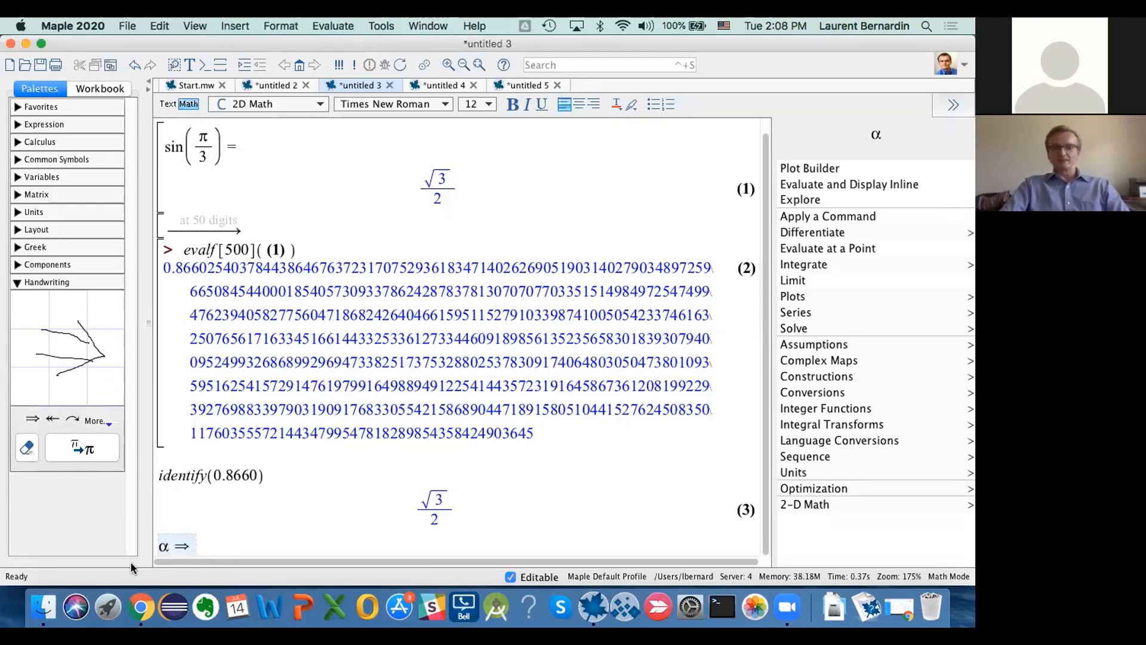
left_click(276, 522)
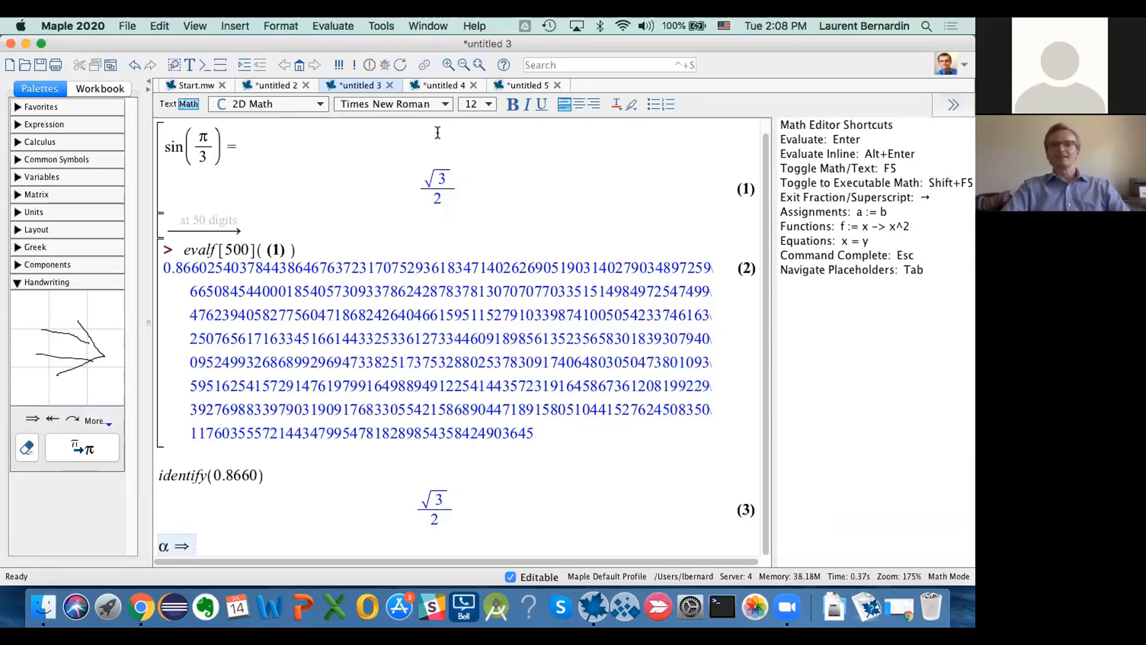
Switch to the empty untitled 4 worksheet and enter the expression x^2 − 1.
left_click(445, 85)
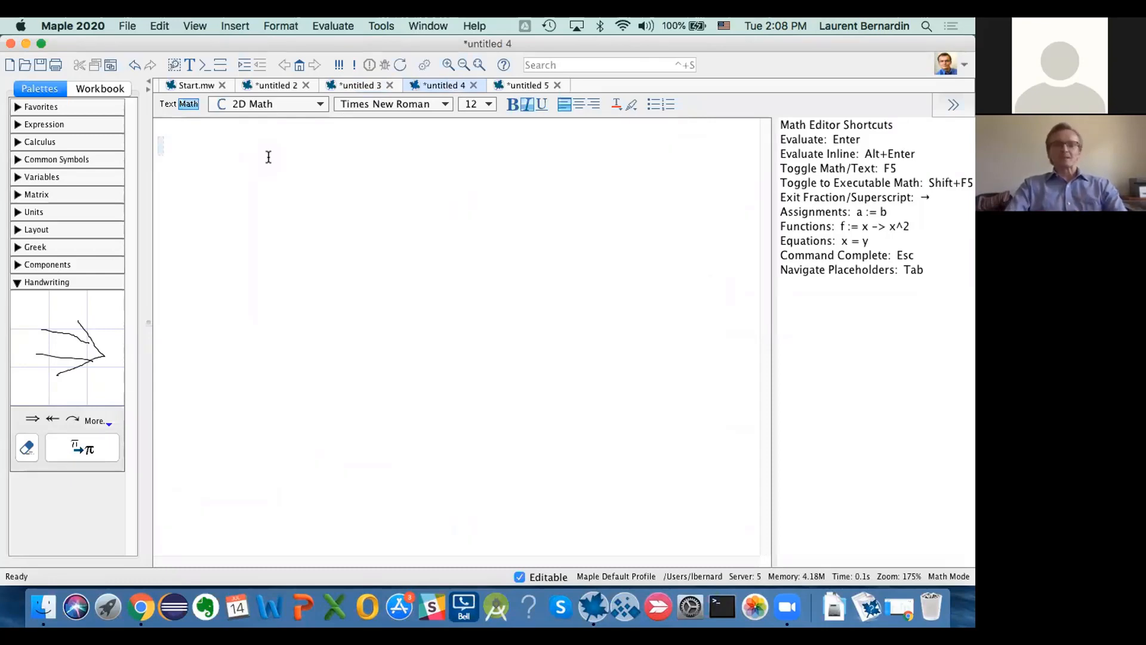
type("x^2")
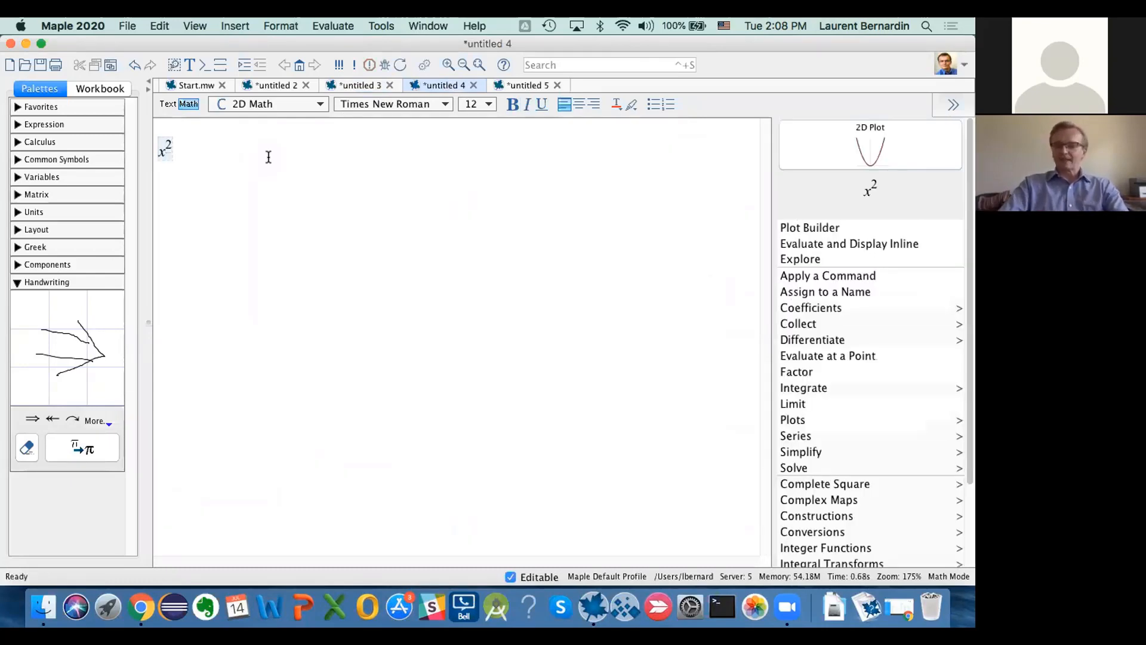
key("Right")
type("-1")
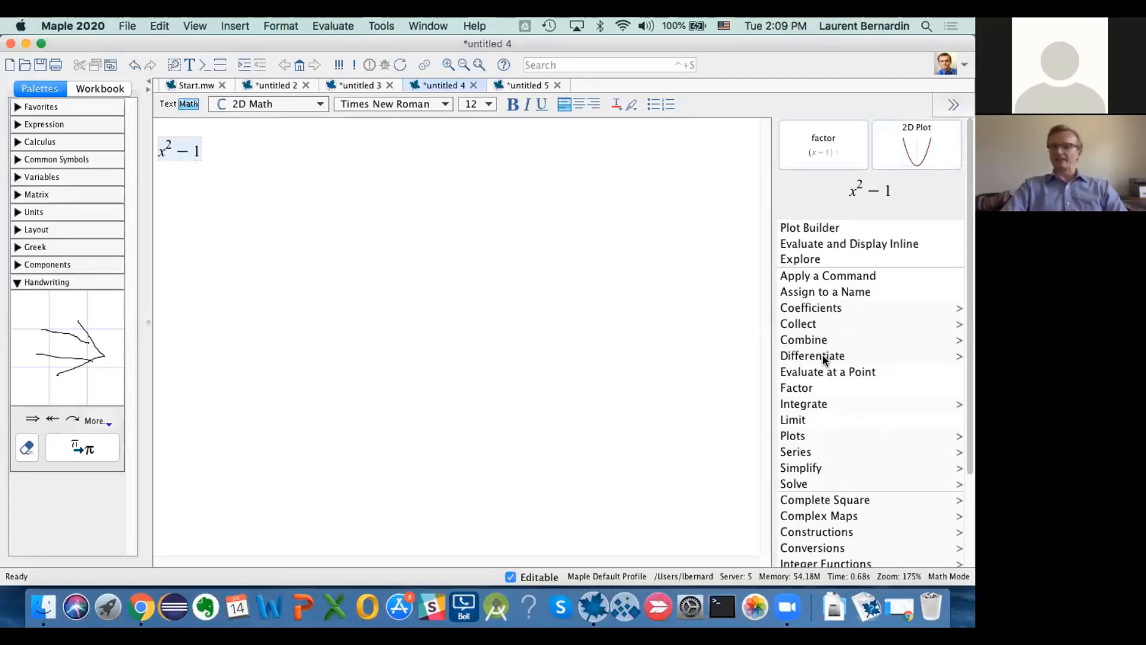
Differentiate x² − 1 with respect to x and solve it for its roots, undoing each result.
left_click(803, 357)
left_click(799, 376)
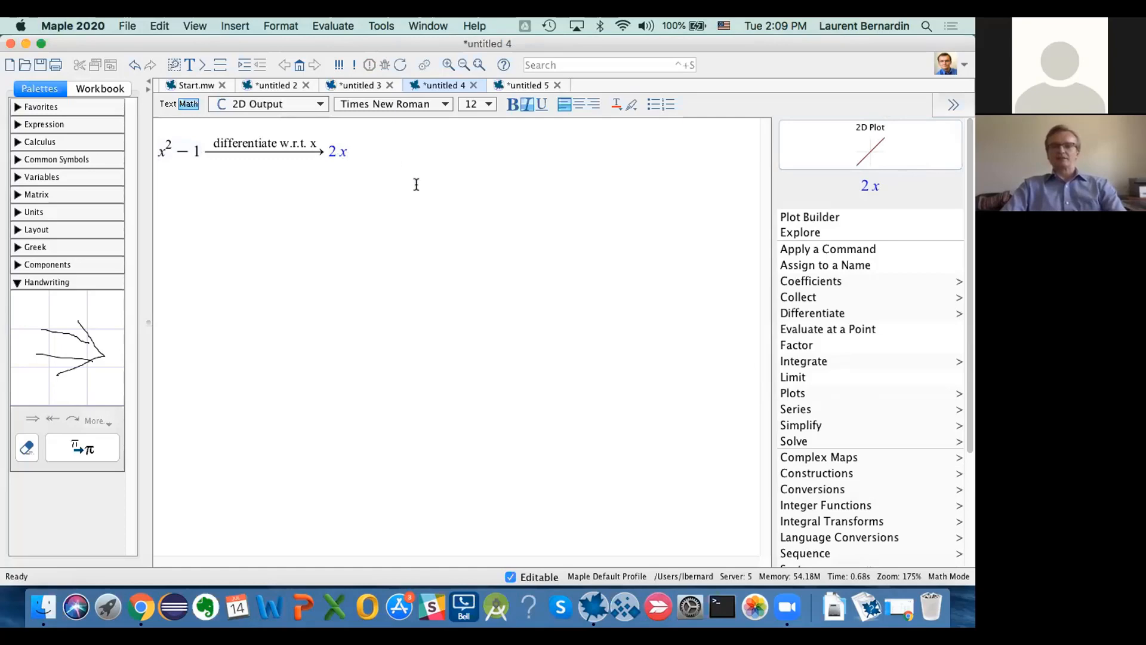
key("super+z")
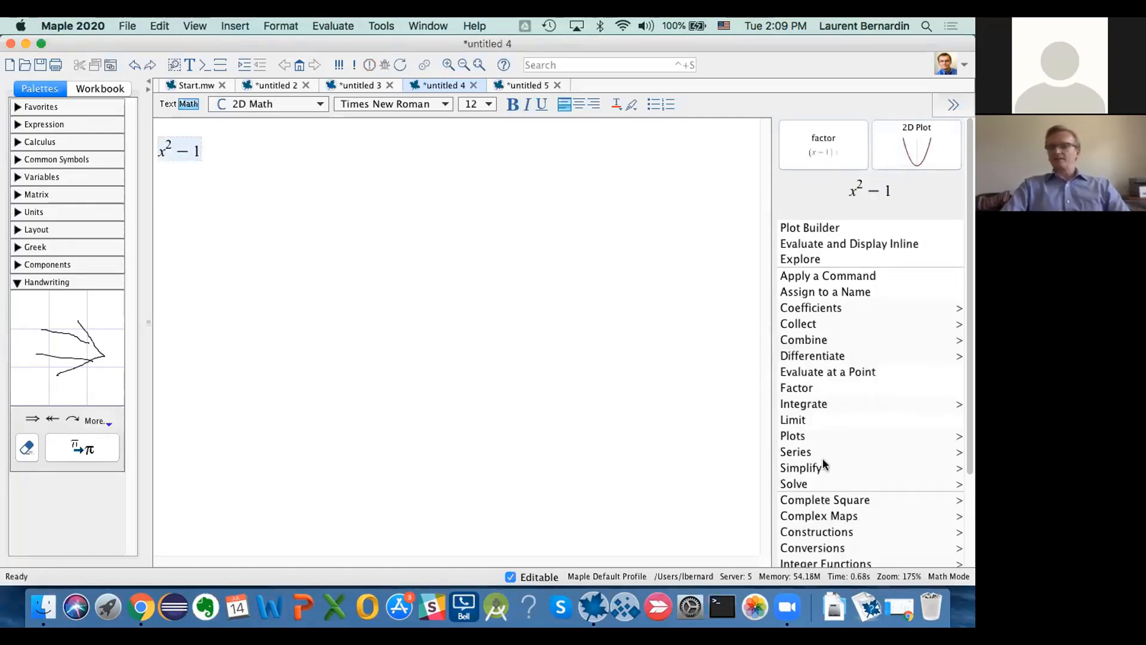
left_click(809, 484)
left_click(821, 421)
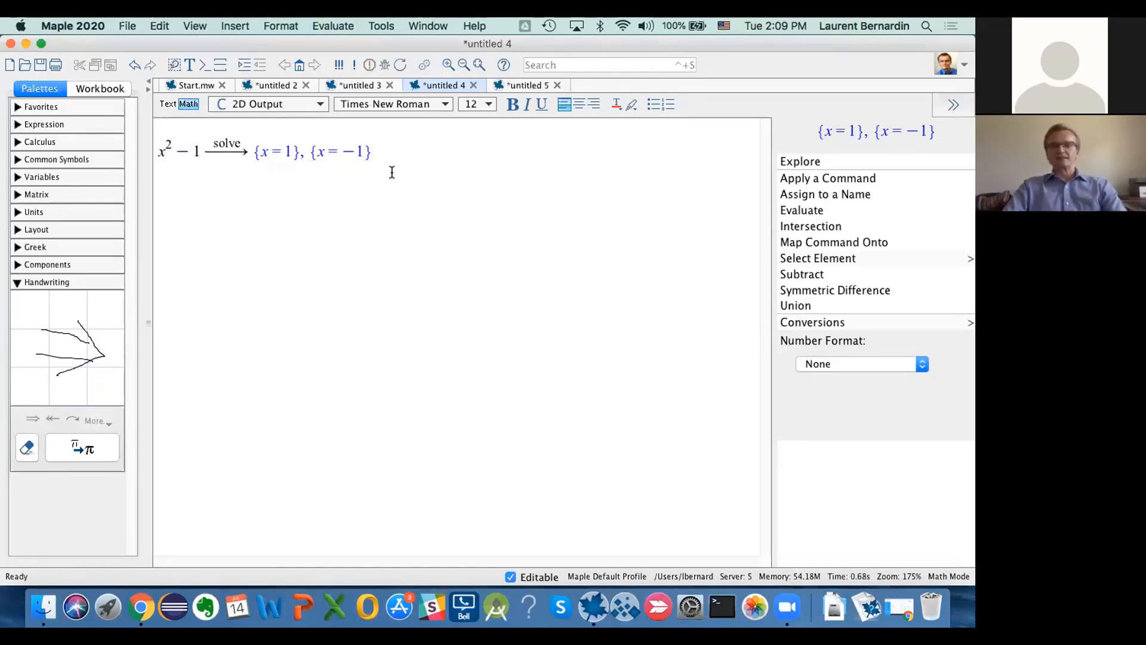
key("super+z")
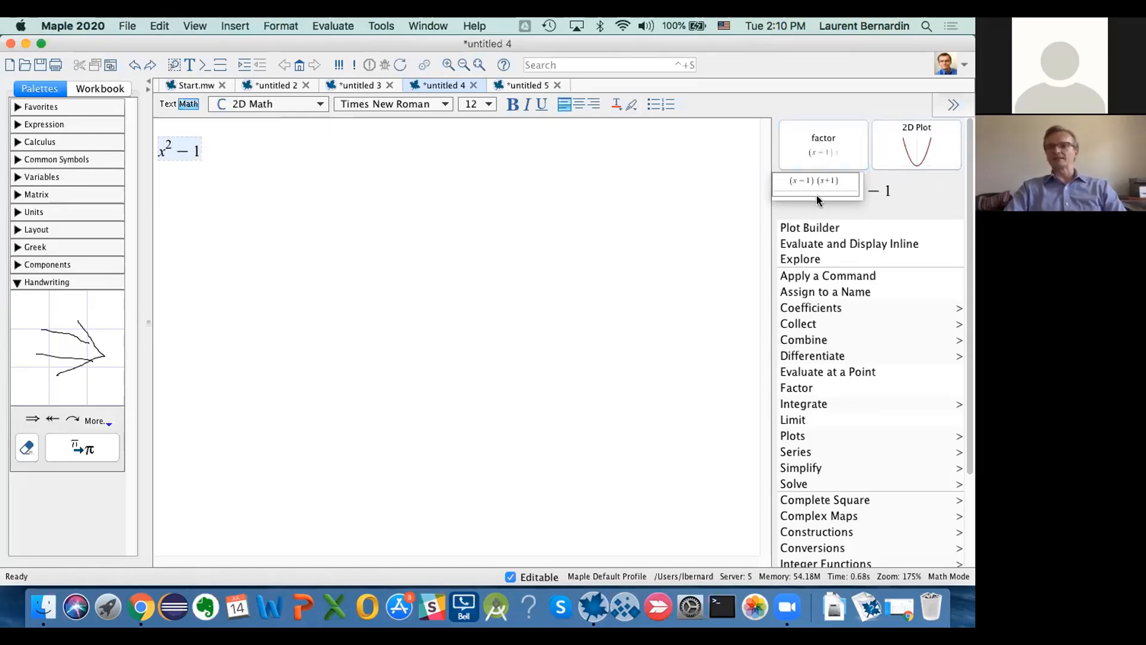
Apply the suggested factor operation and the suggested 2D plot to x² − 1, undoing each result.
left_click(839, 182)
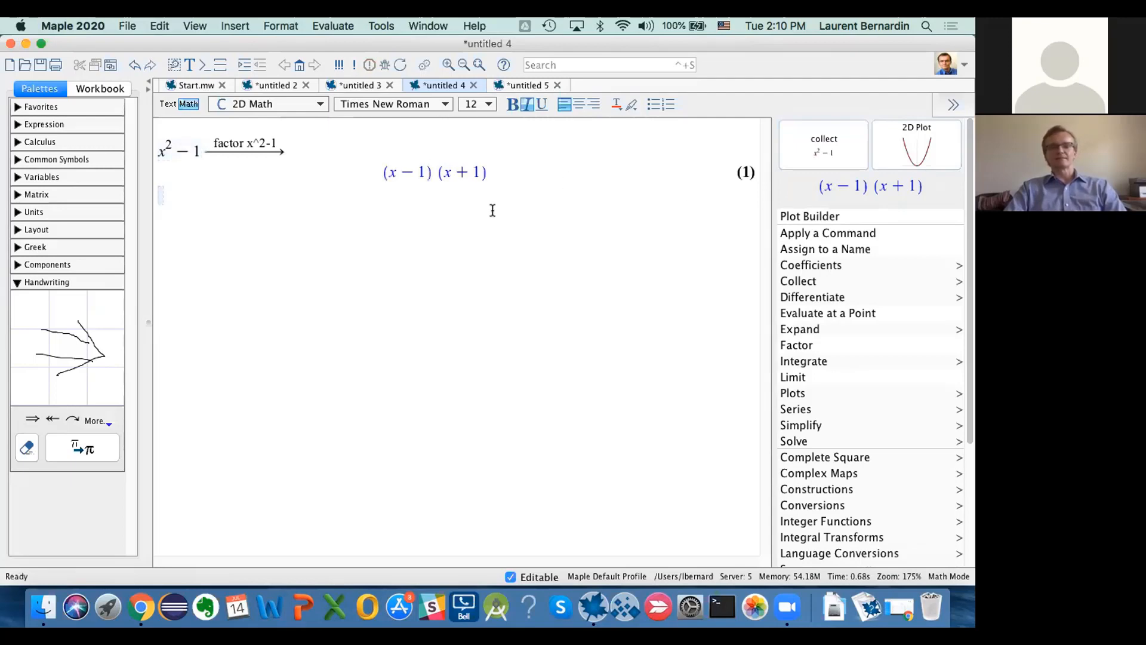
key("super+z")
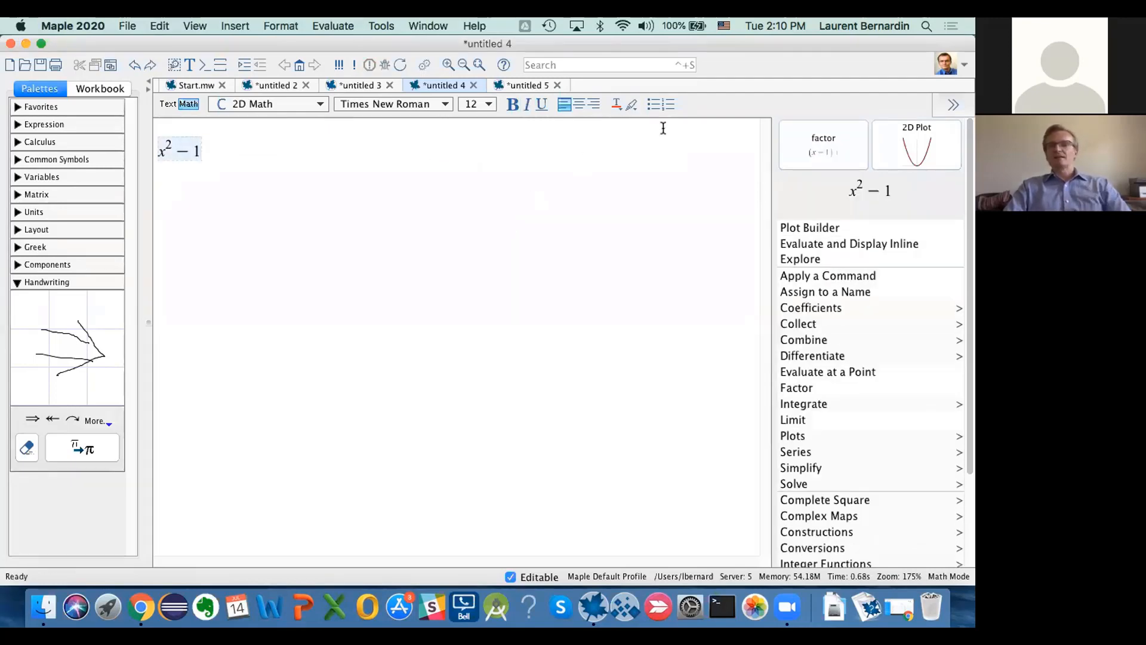
mouse_move(836, 149)
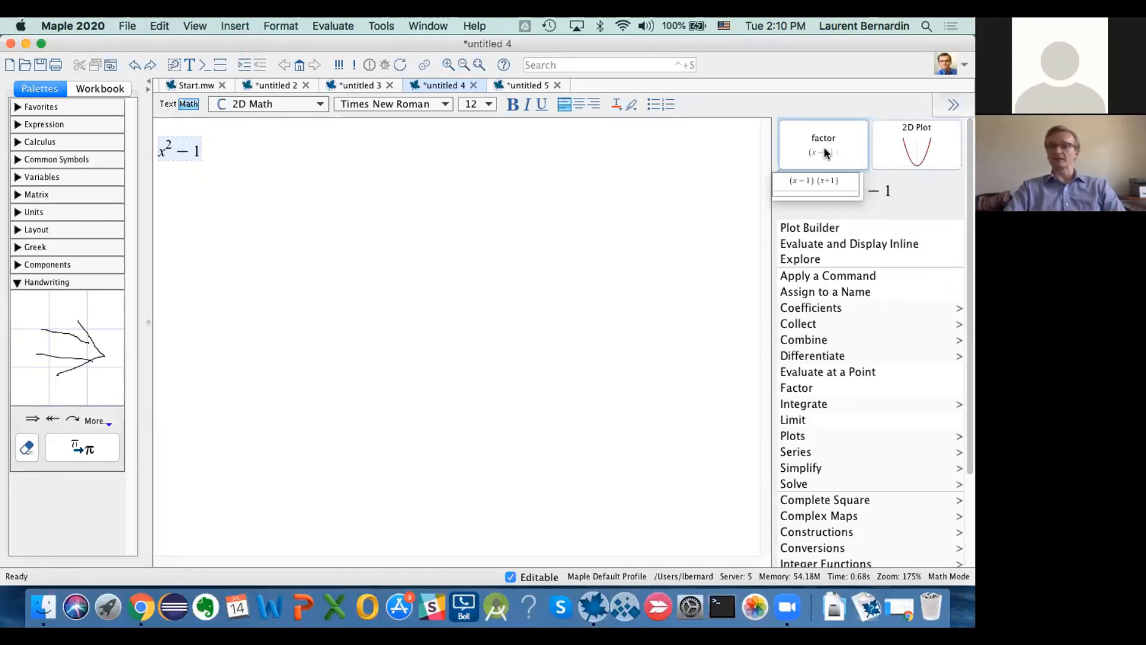
left_click(931, 144)
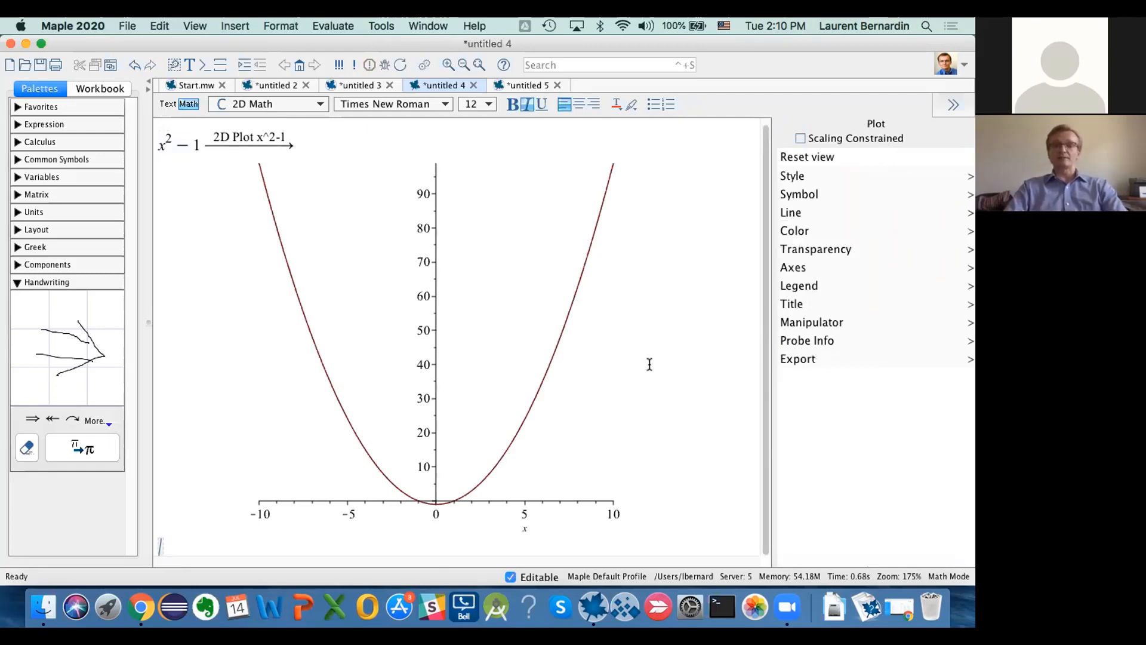
key("super+z")
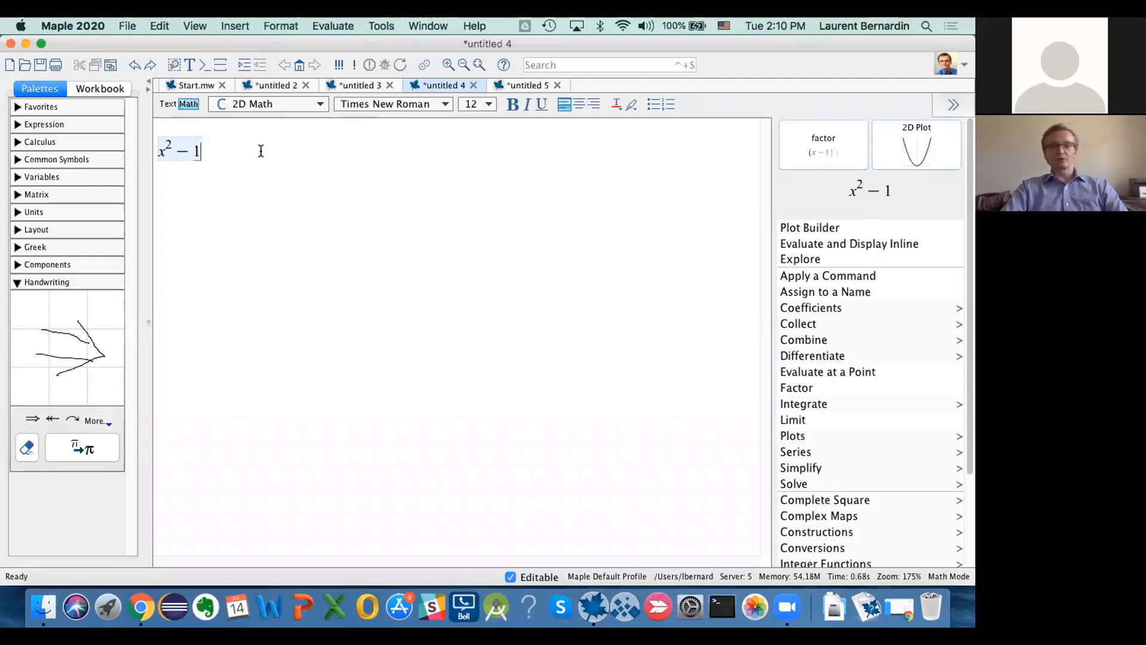
Change the expression to x² − y² and create its suggested 3D plot.
key("BackSpace")
type("y")
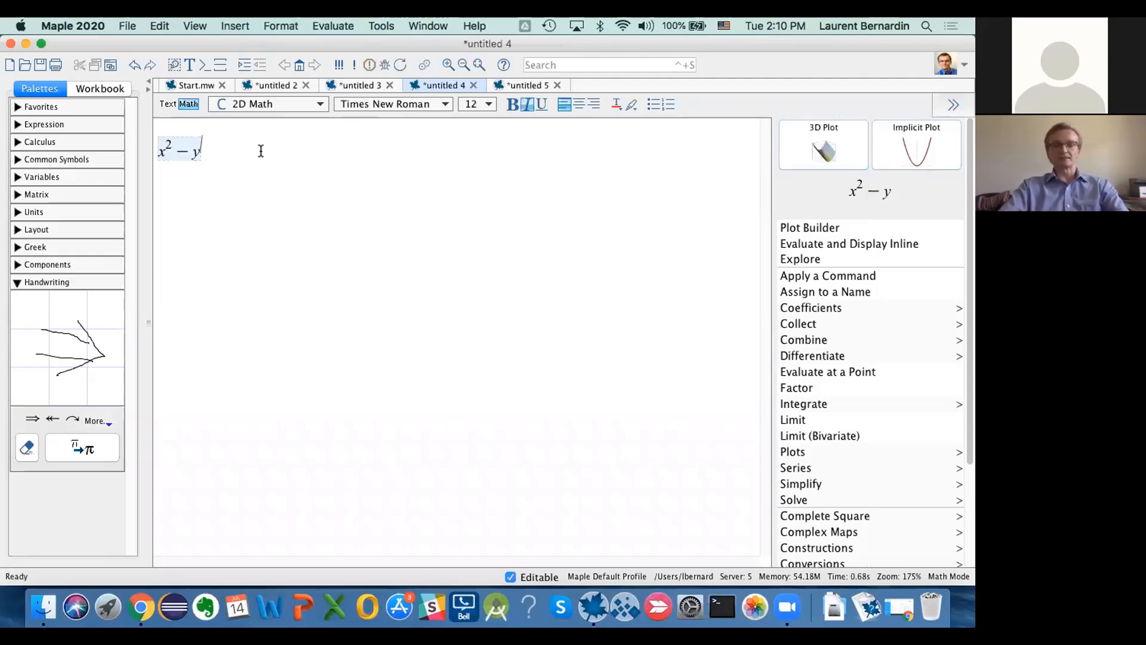
type("^2")
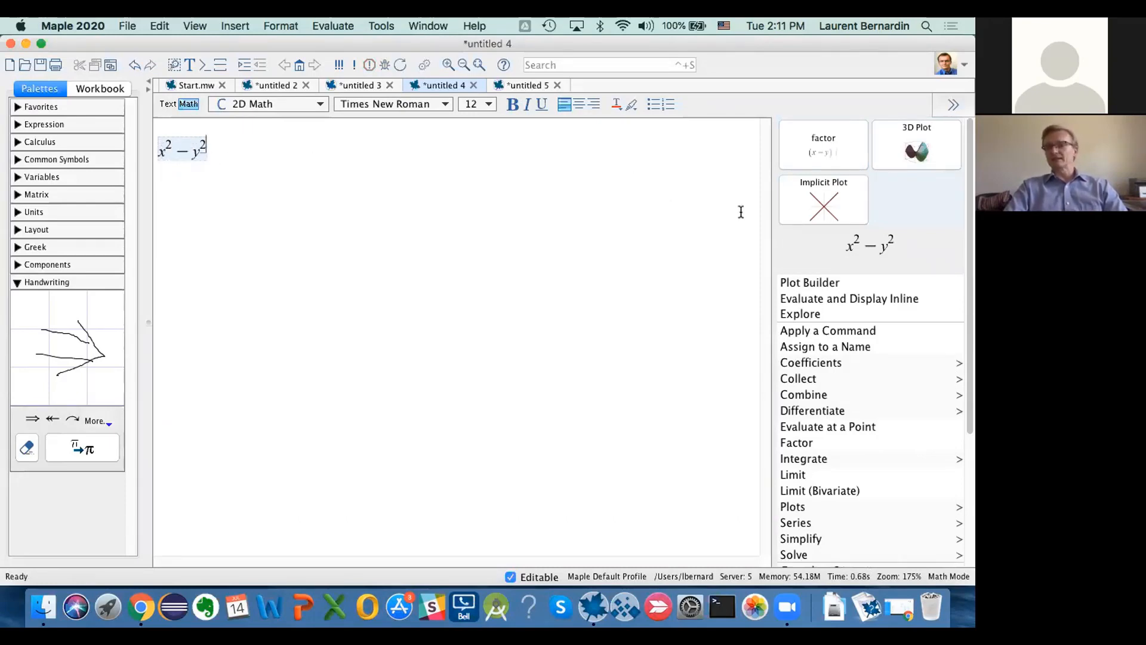
left_click(930, 152)
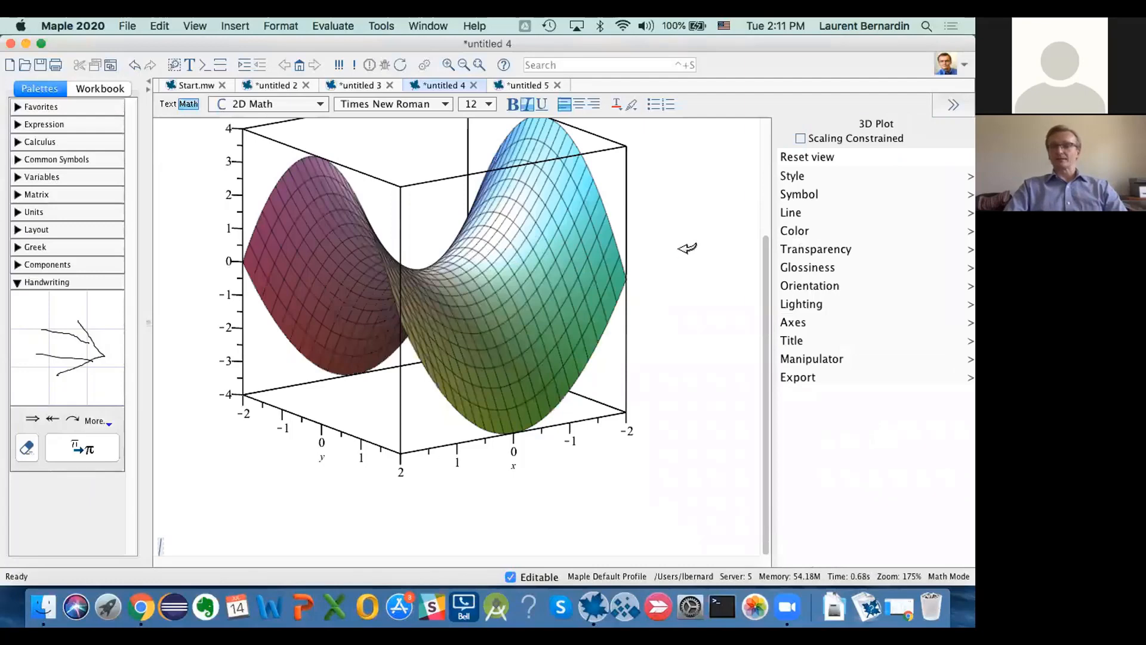
Set the 3D plot's transparency to 0.25 and its style to Surface.
scroll(687, 248, "up", 3)
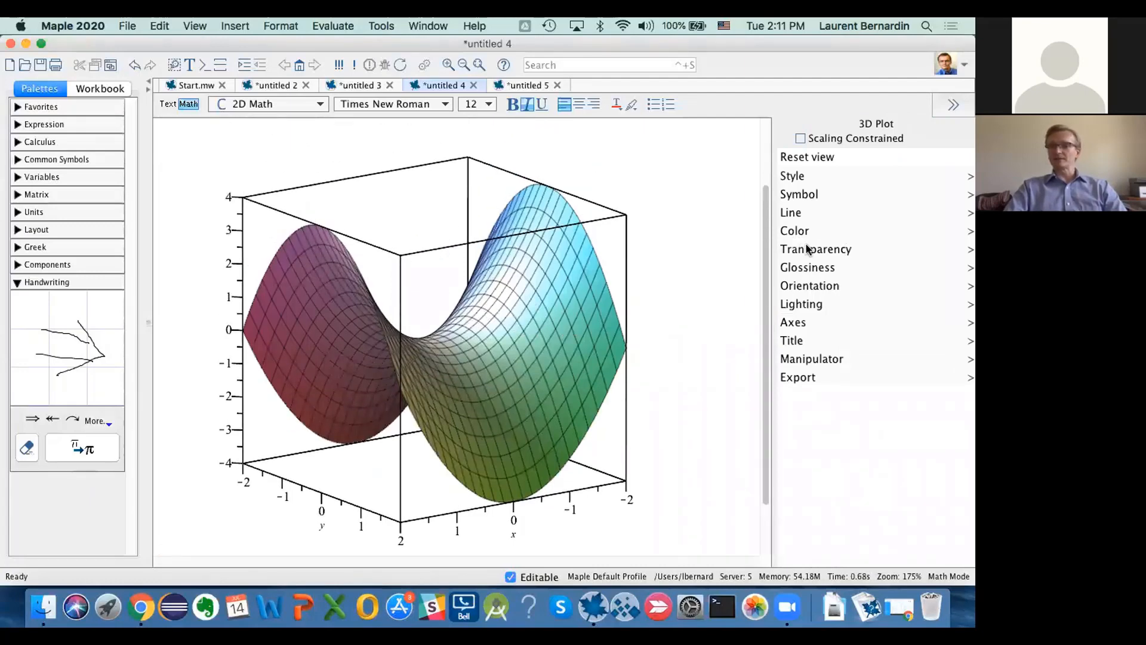
left_click(826, 251)
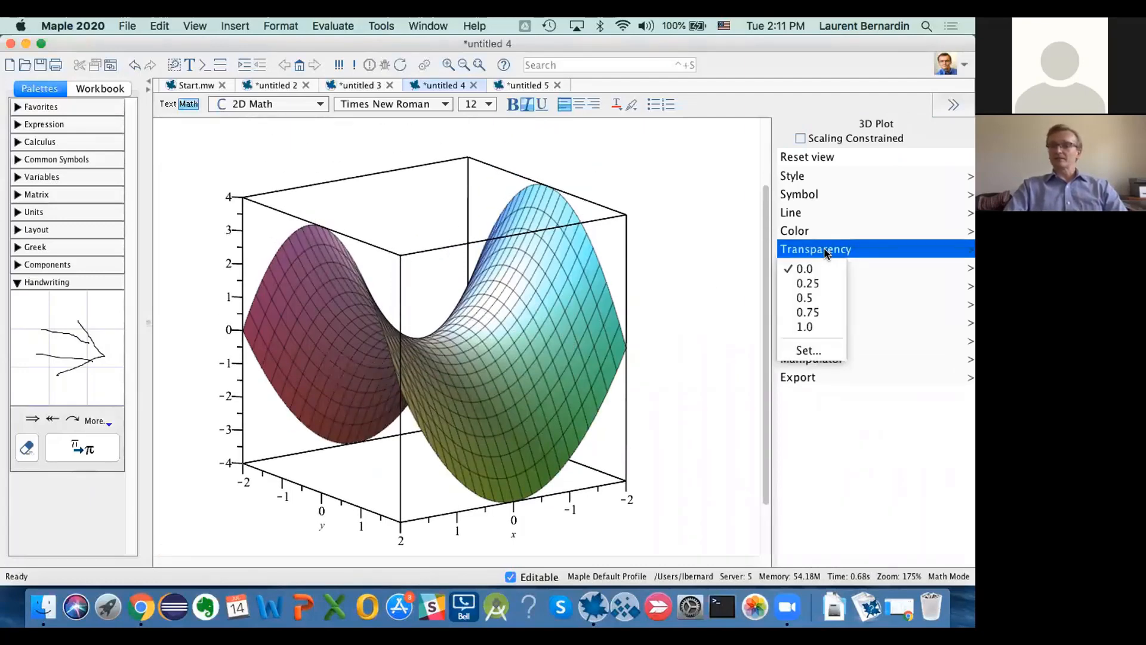
left_click(810, 285)
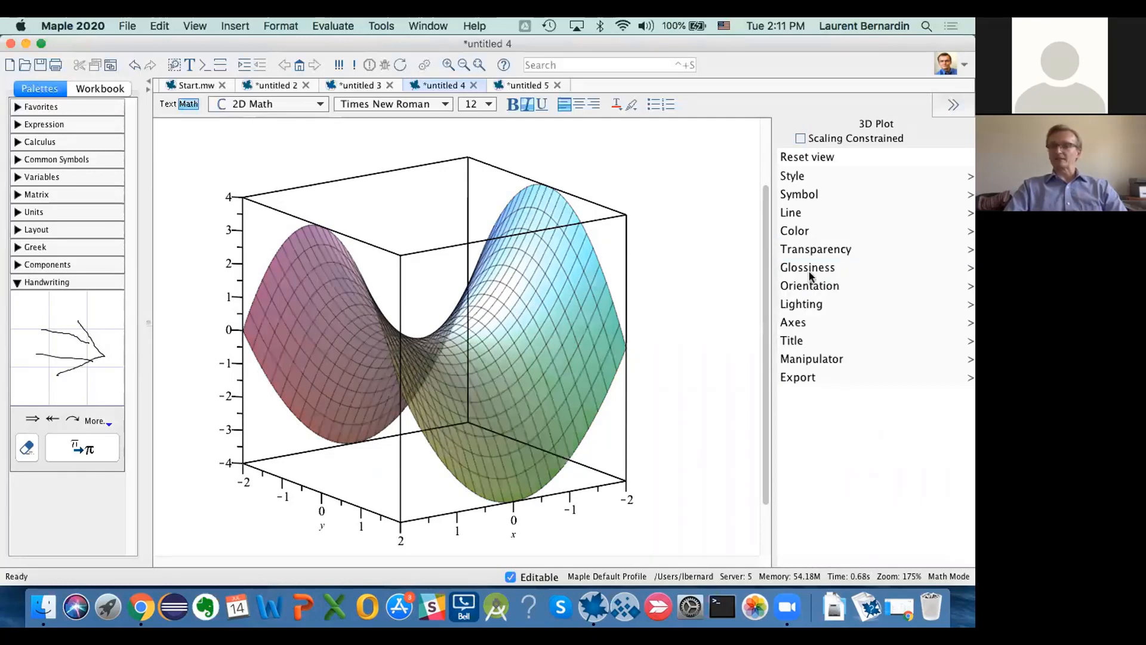
left_click(797, 176)
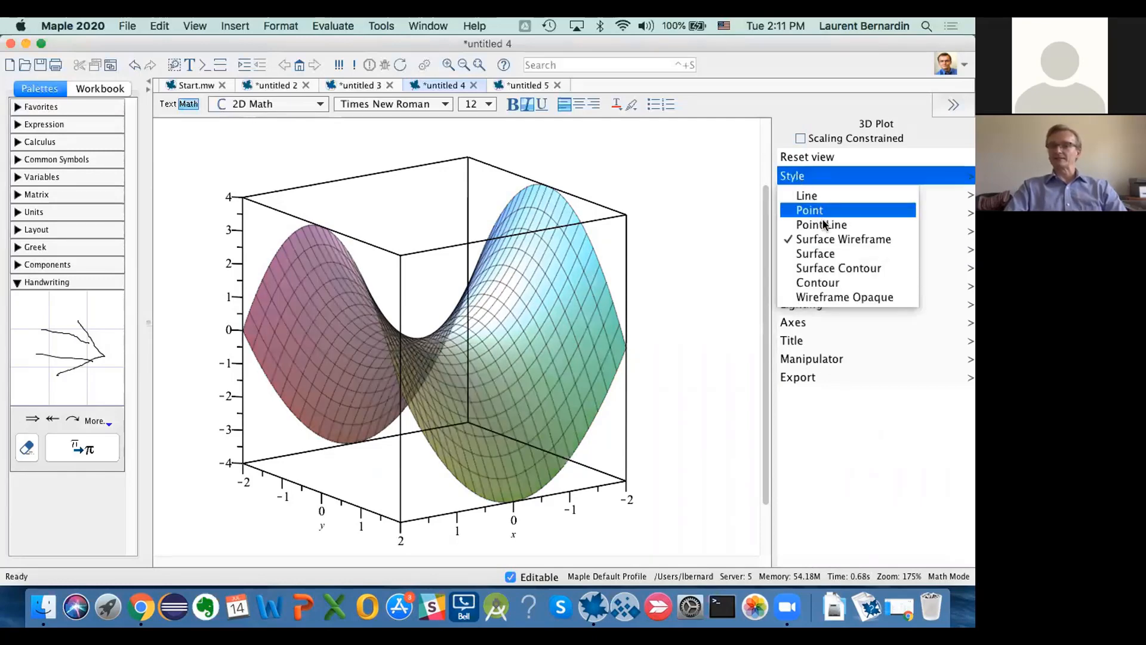
left_click(829, 254)
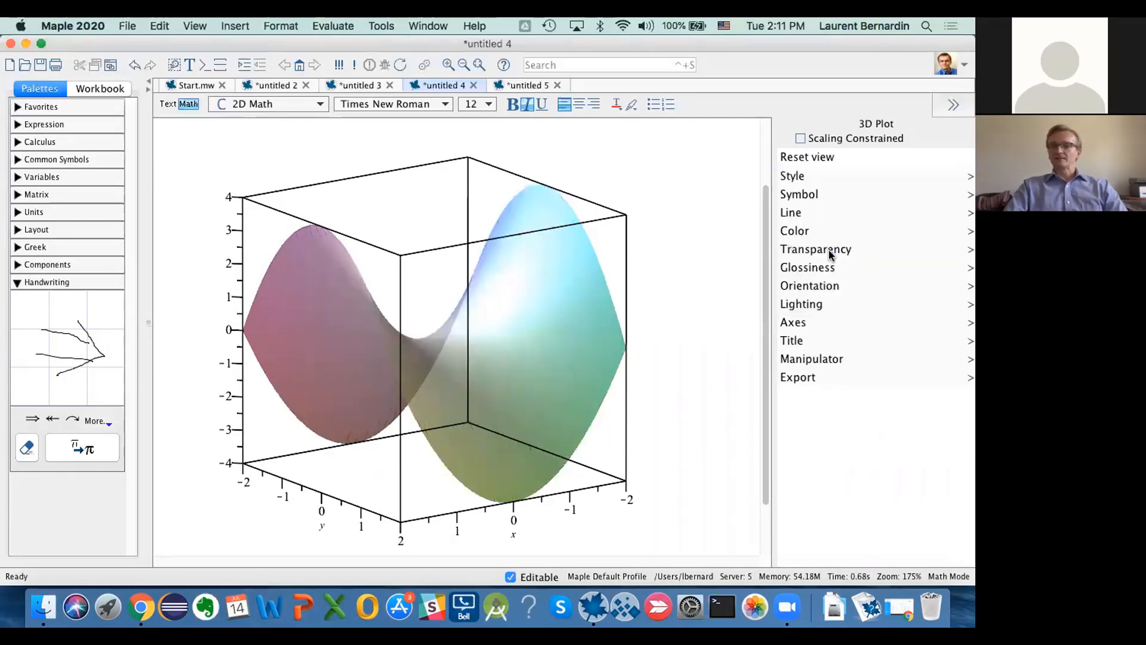
Rotate the 3D saddle plot freely to an orientation of about θ 80, φ −61, ψ −148.
left_click(466, 326)
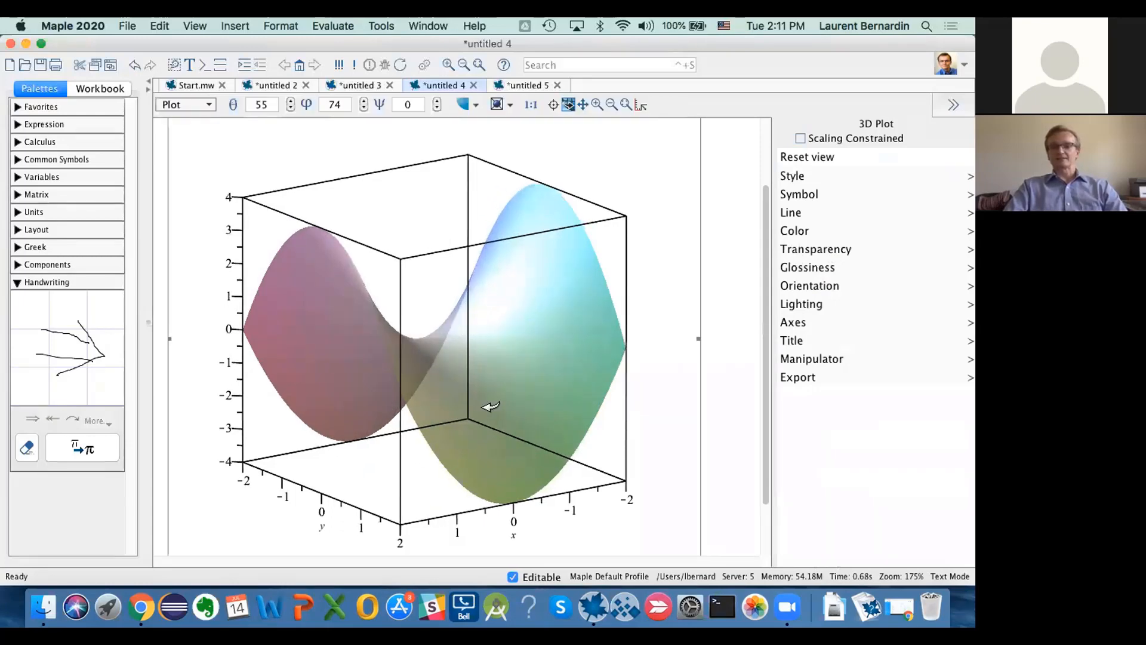
left_click_drag(486, 401, 596, 608)
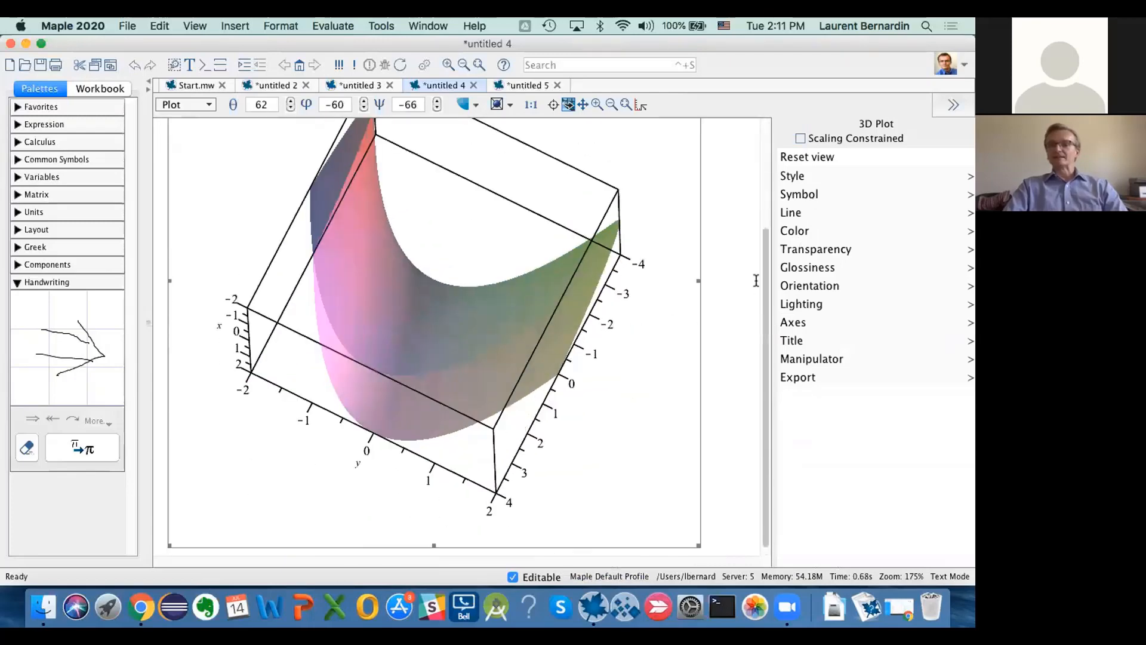
left_click_drag(764, 279, 759, 215)
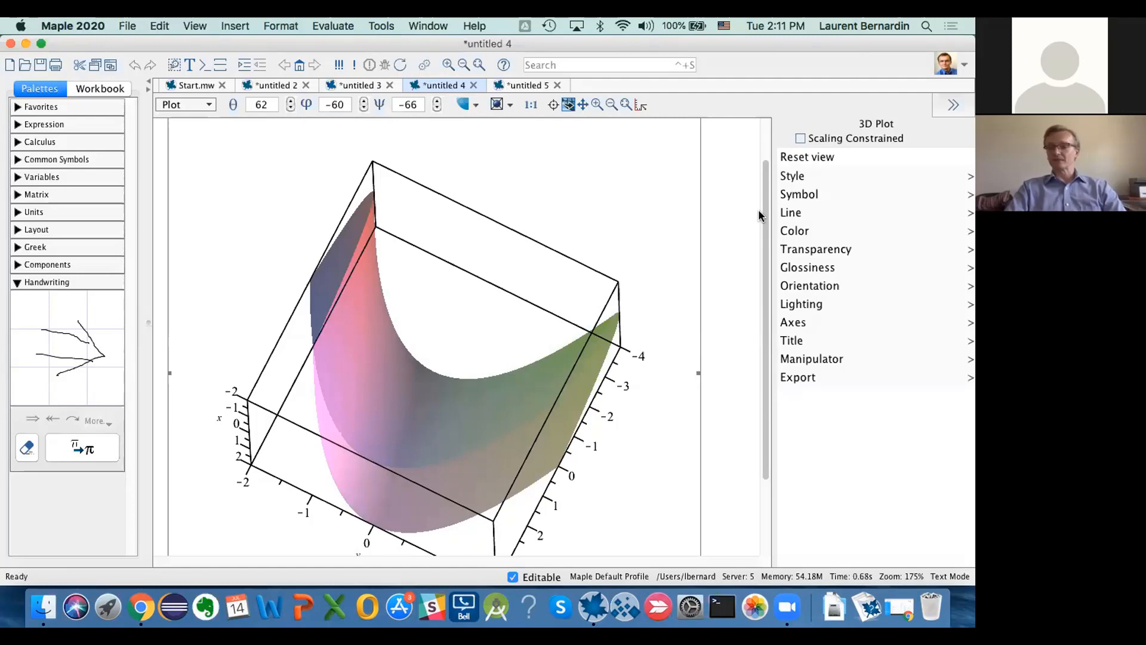
left_click_drag(515, 342, 330, 362)
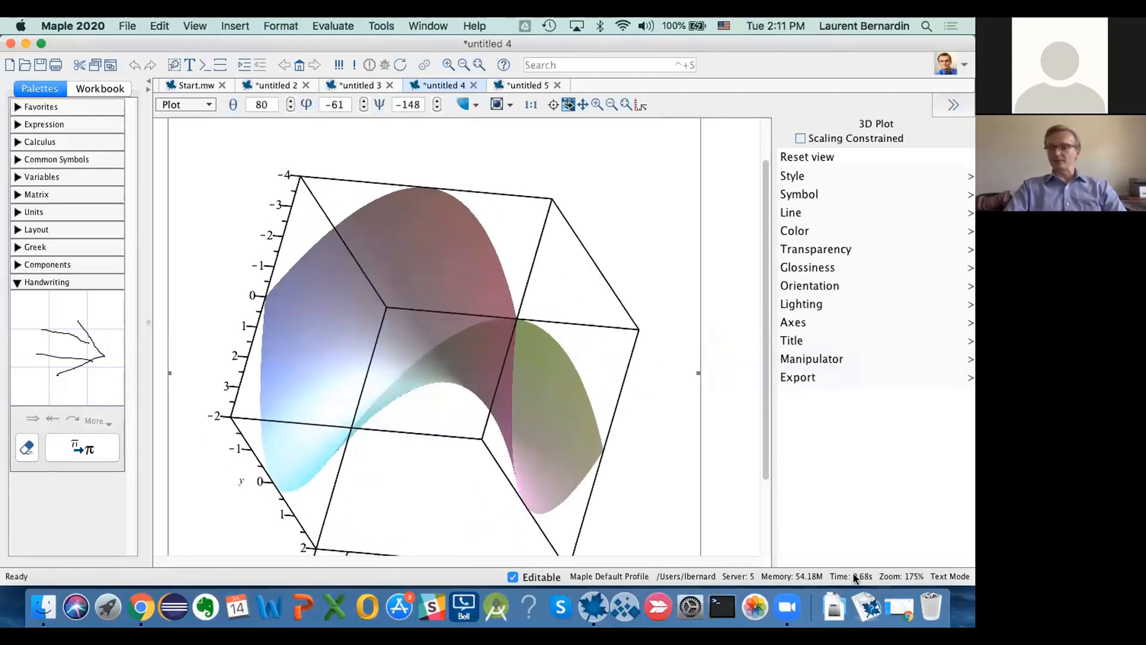
Bring up the minimized Maple Plotting Guide help page and browse the examples in its 2-D Line Plots section.
left_click(866, 608)
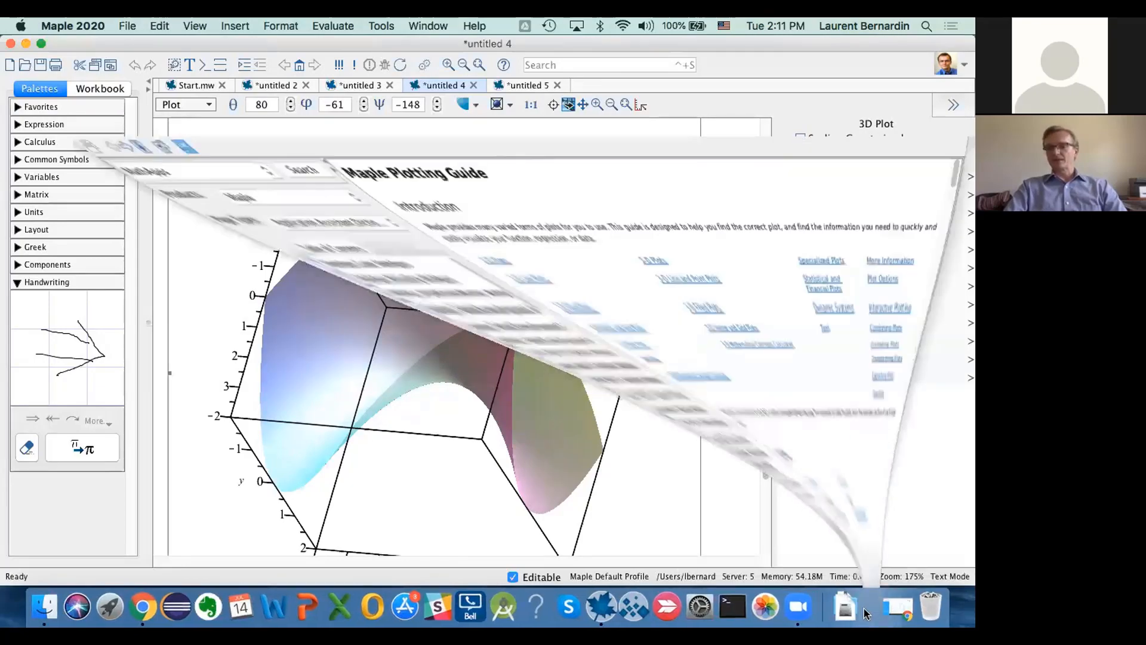
scroll(678, 328, "down", 10)
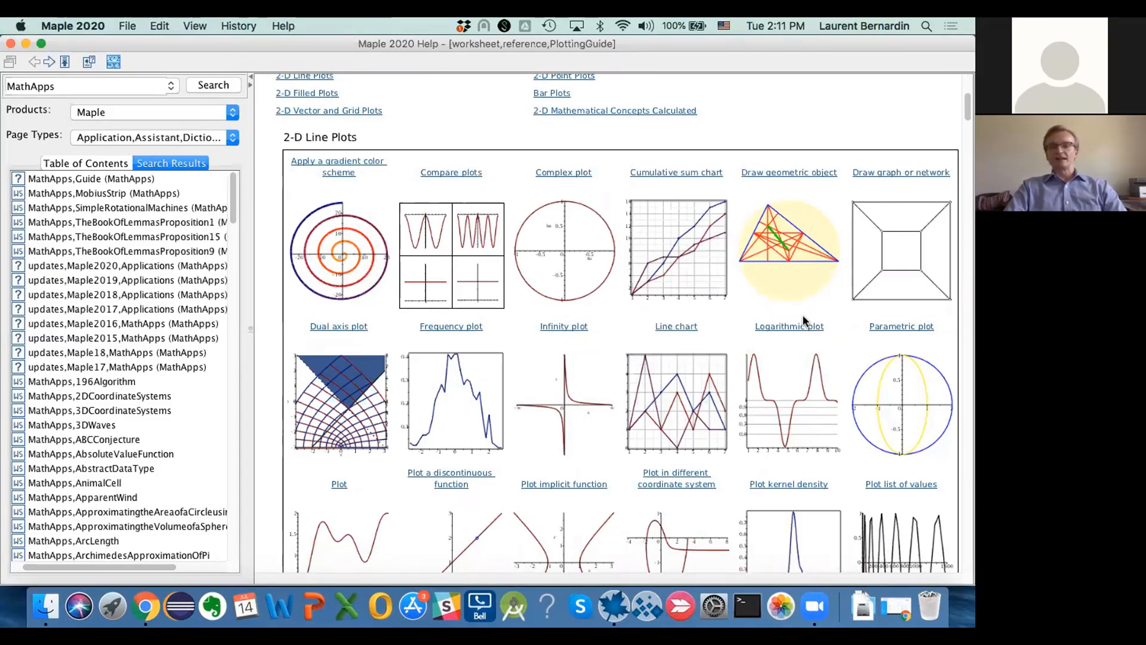
scroll(804, 321, "down", 3)
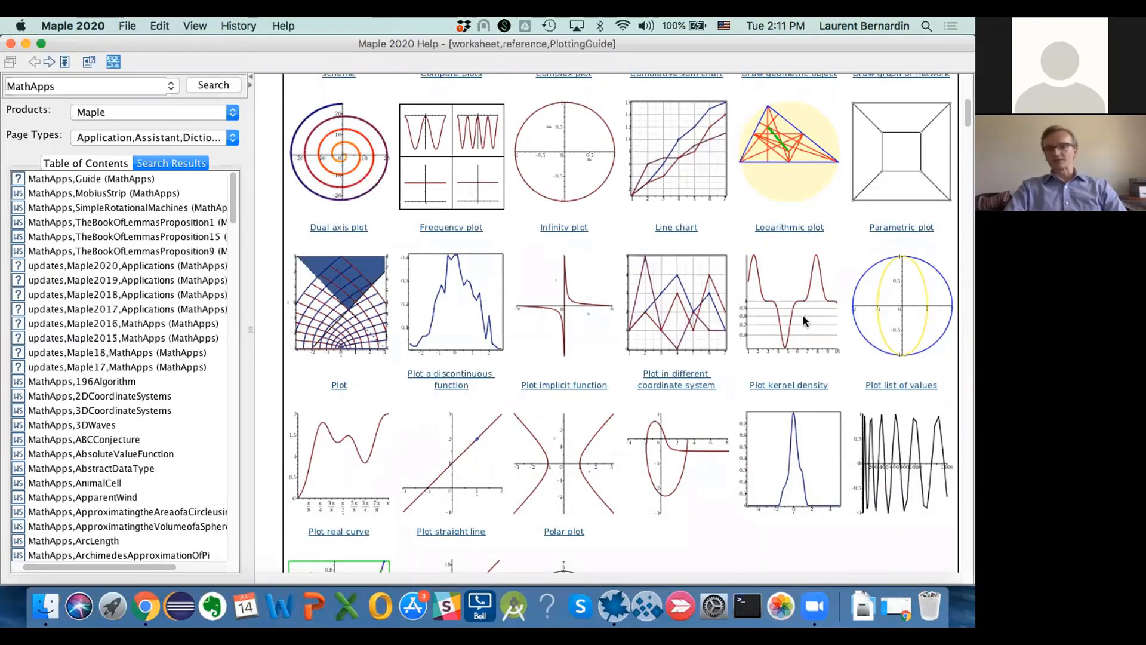
scroll(803, 321, "down", 5)
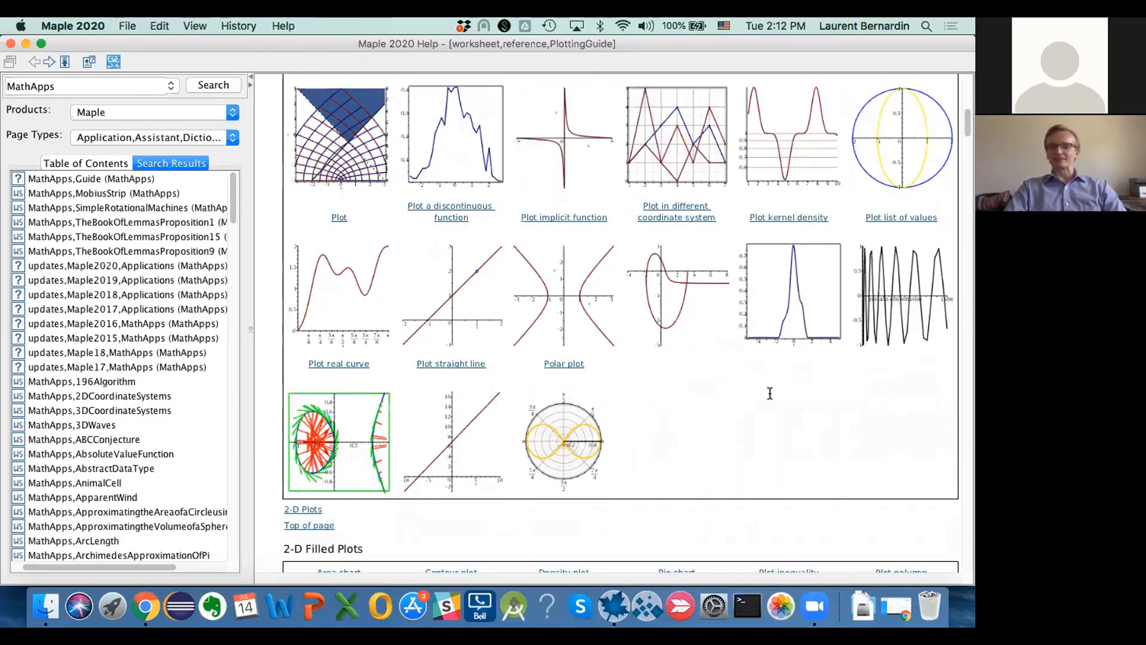
Browse the Plotting Guide's remaining 2-D sections: filled, vector and grid, point, and bar plots, and 2-D mathematical concepts.
scroll(770, 392, "down", 11)
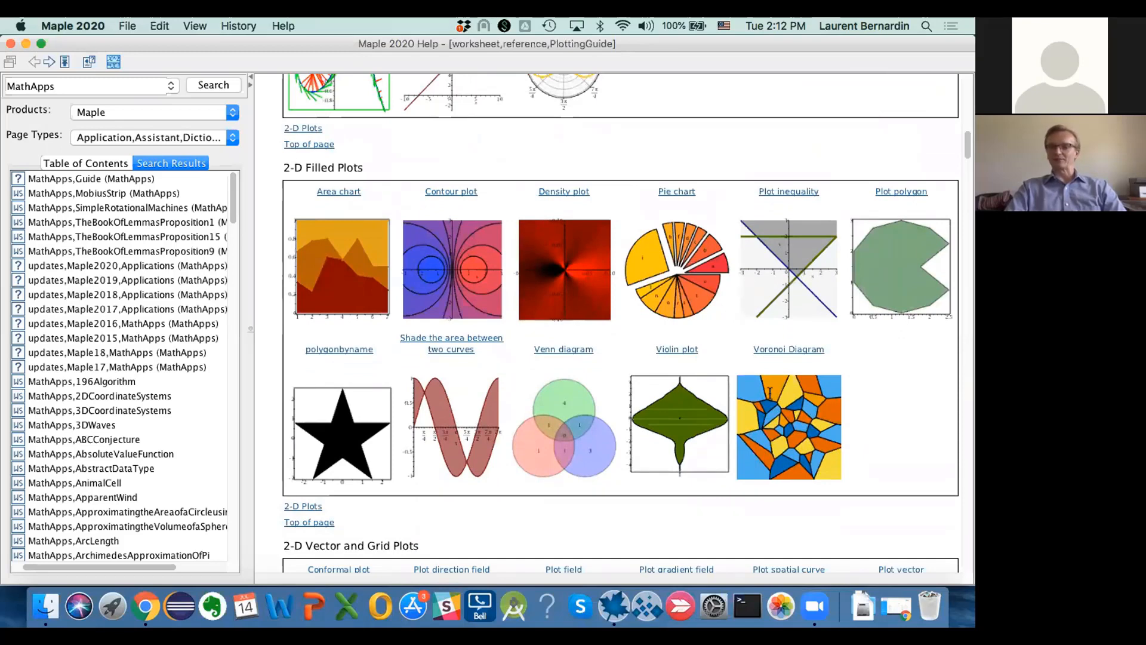
scroll(770, 393, "down", 2)
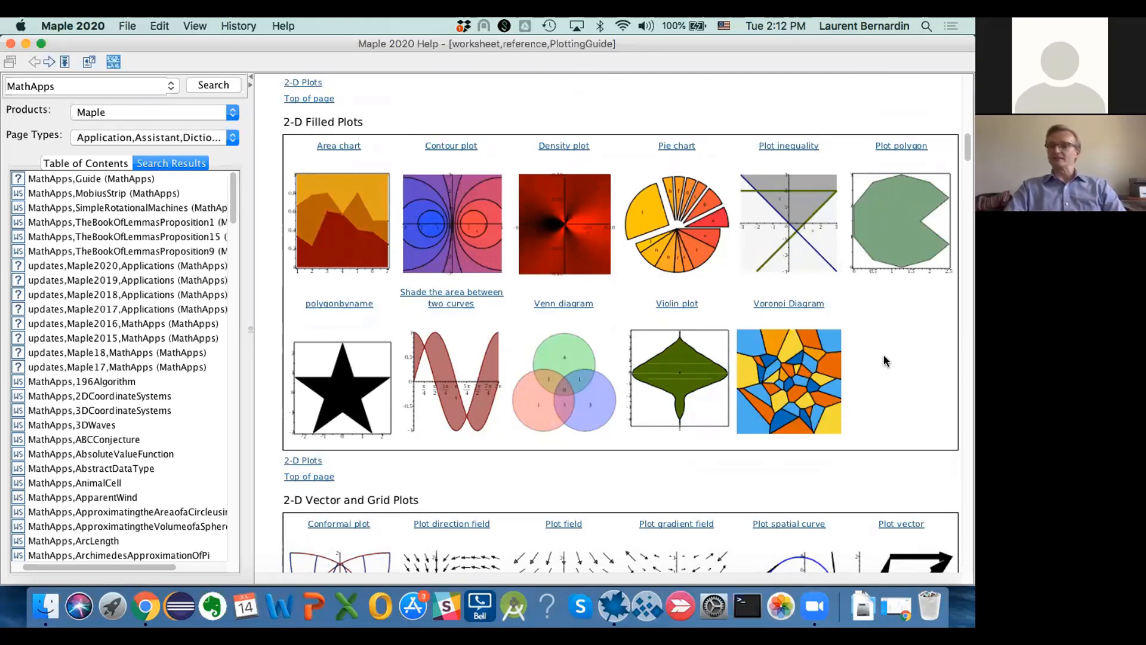
scroll(883, 354, "down", 10)
scroll(884, 358, "down", 15)
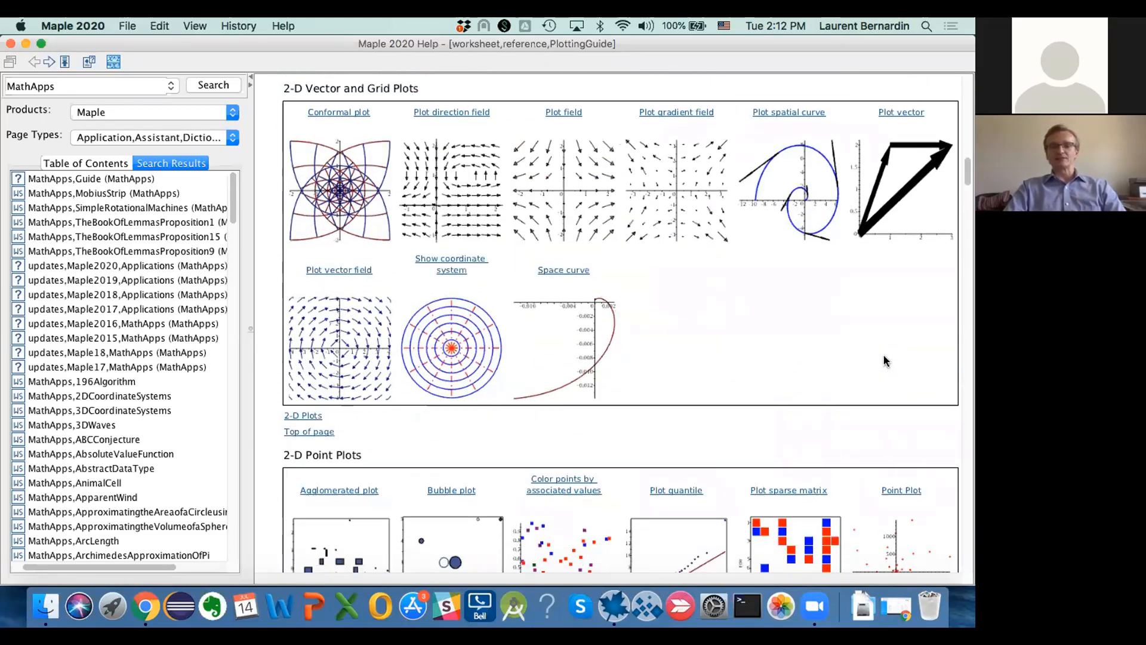
scroll(883, 360, "down", 8)
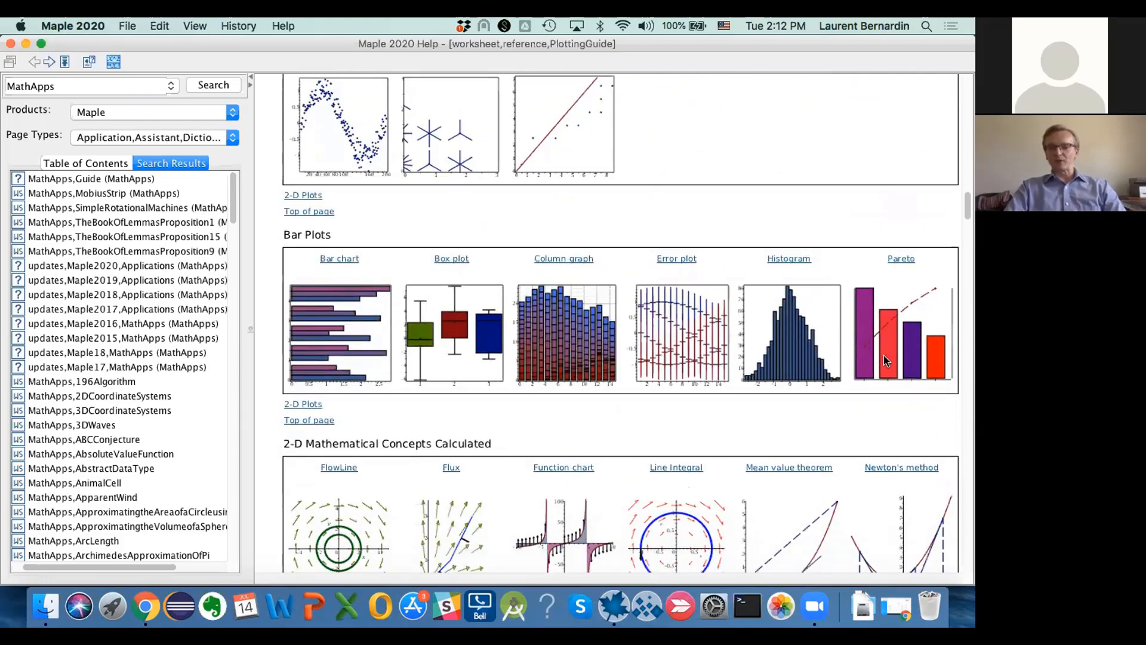
scroll(883, 356, "down", 13)
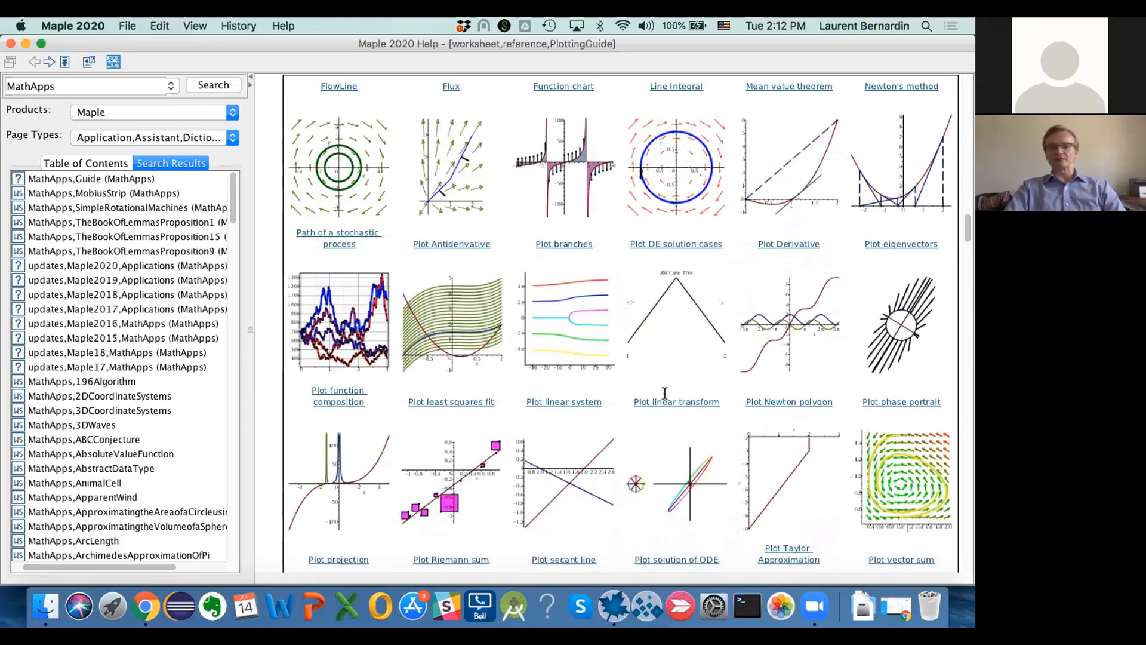
scroll(657, 439, "down", 1)
scroll(657, 439, "down", 10)
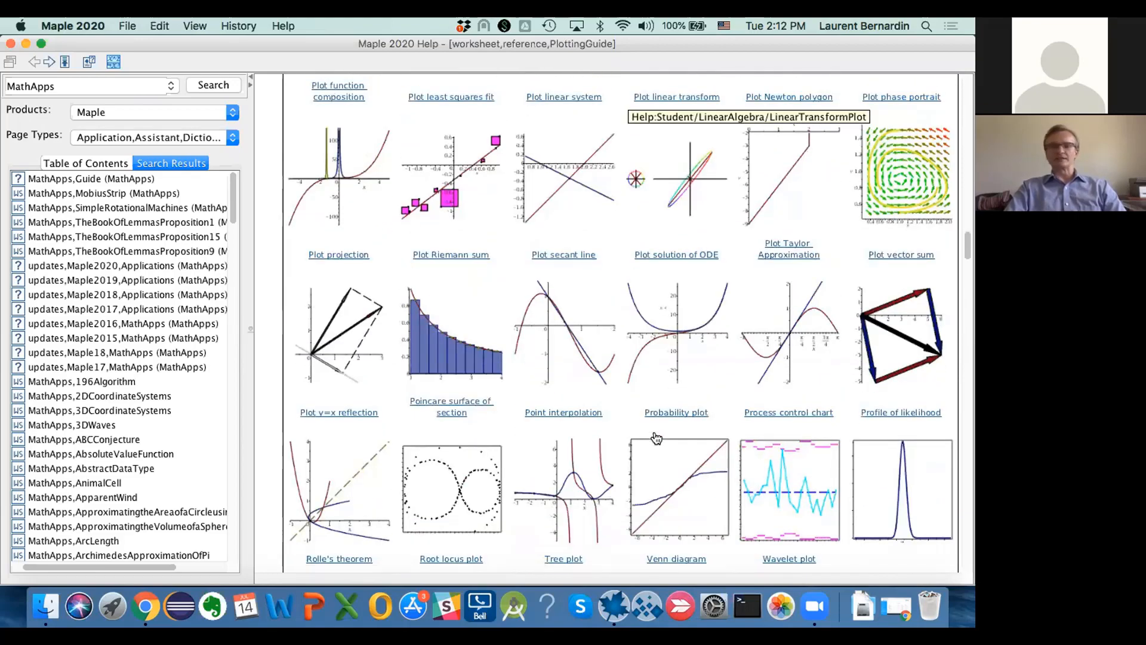
scroll(657, 439, "down", 12)
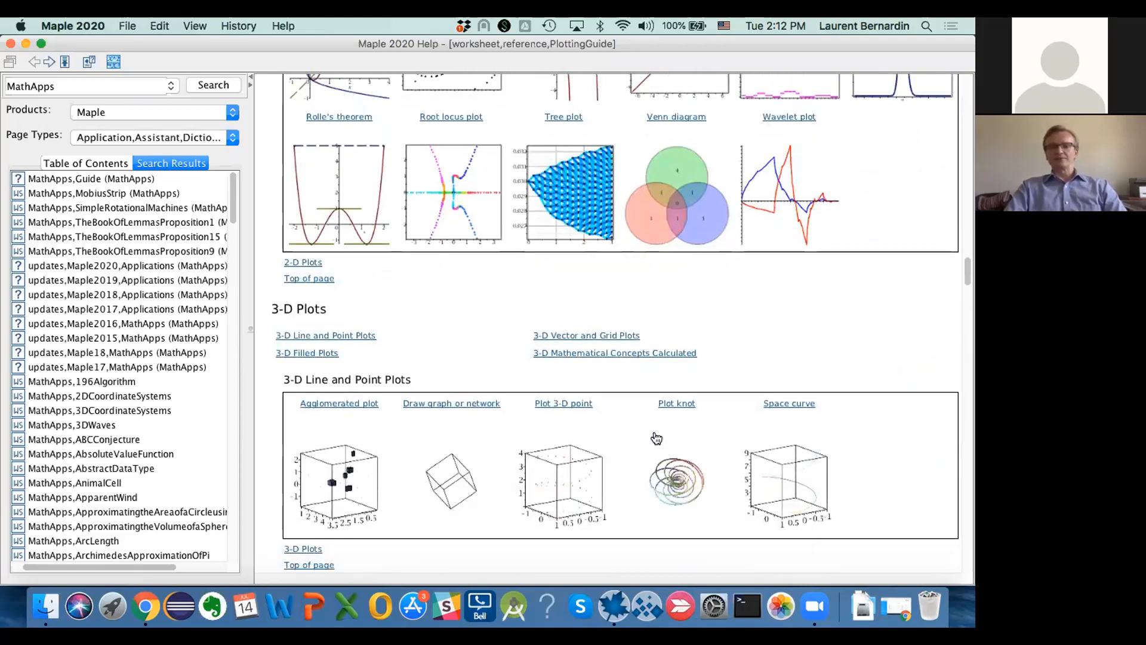
Look through the guide's 3-D sections: line and point, filled, vector and grid plots, and 3-D mathematical concepts.
scroll(656, 439, "down", 5)
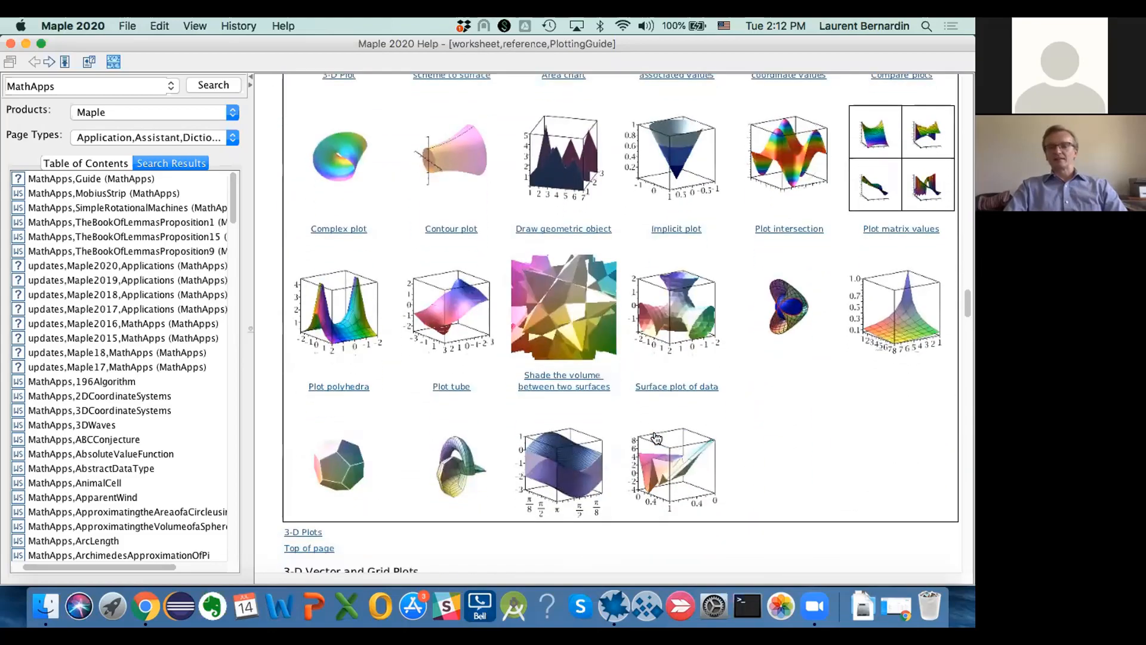
scroll(656, 439, "down", 5)
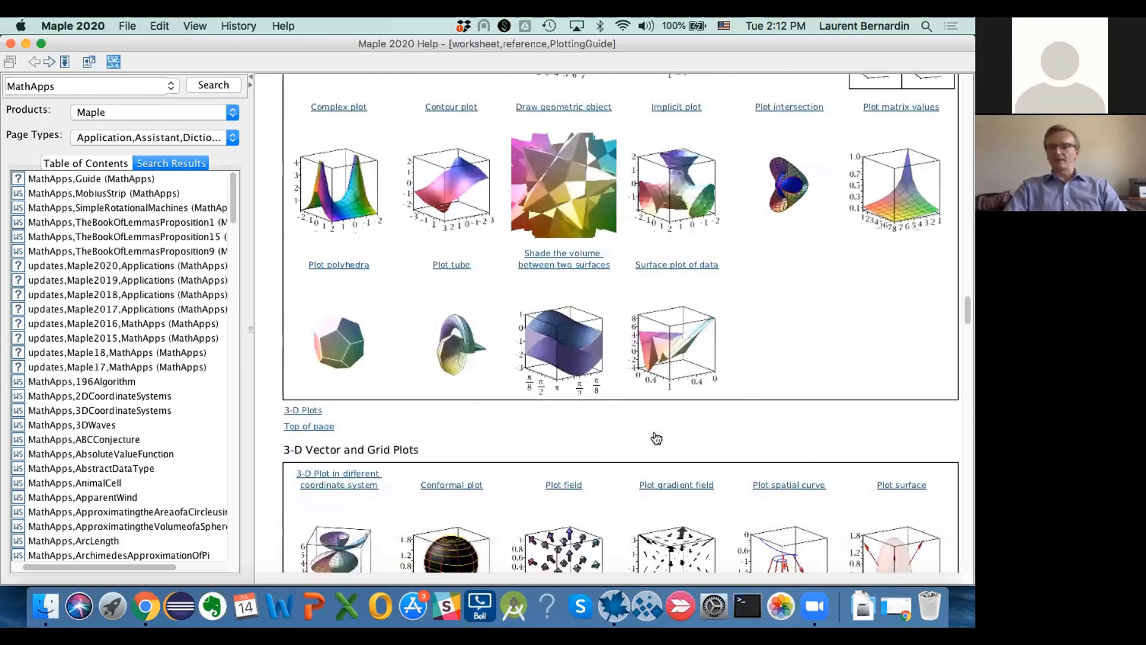
scroll(657, 439, "down", 5)
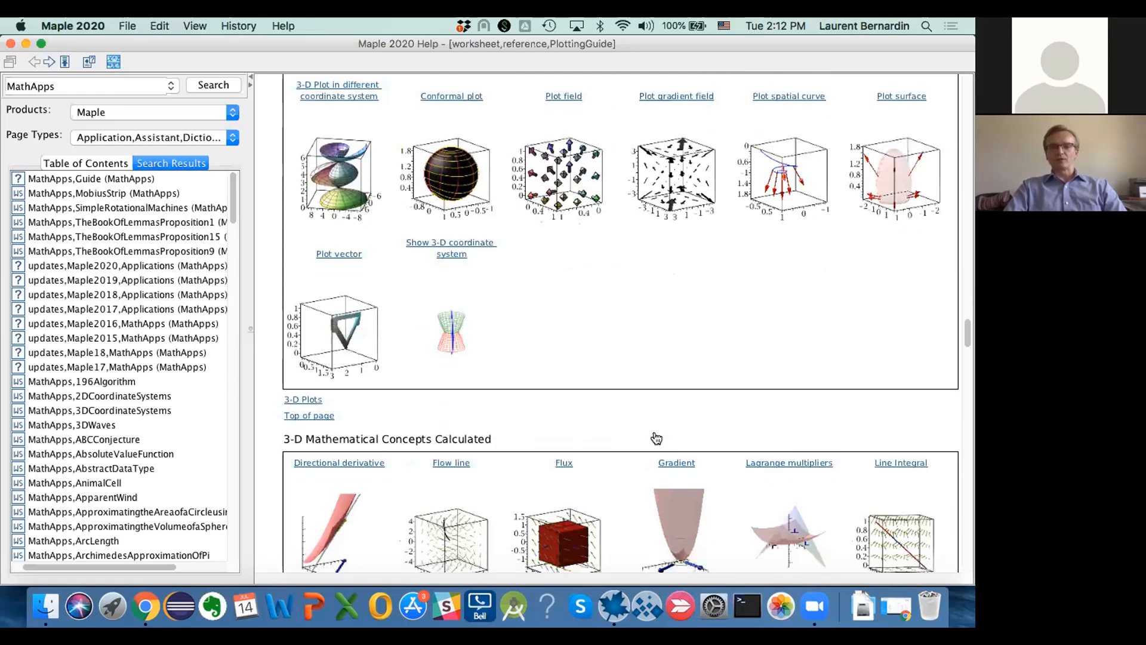
scroll(657, 438, "down", 4)
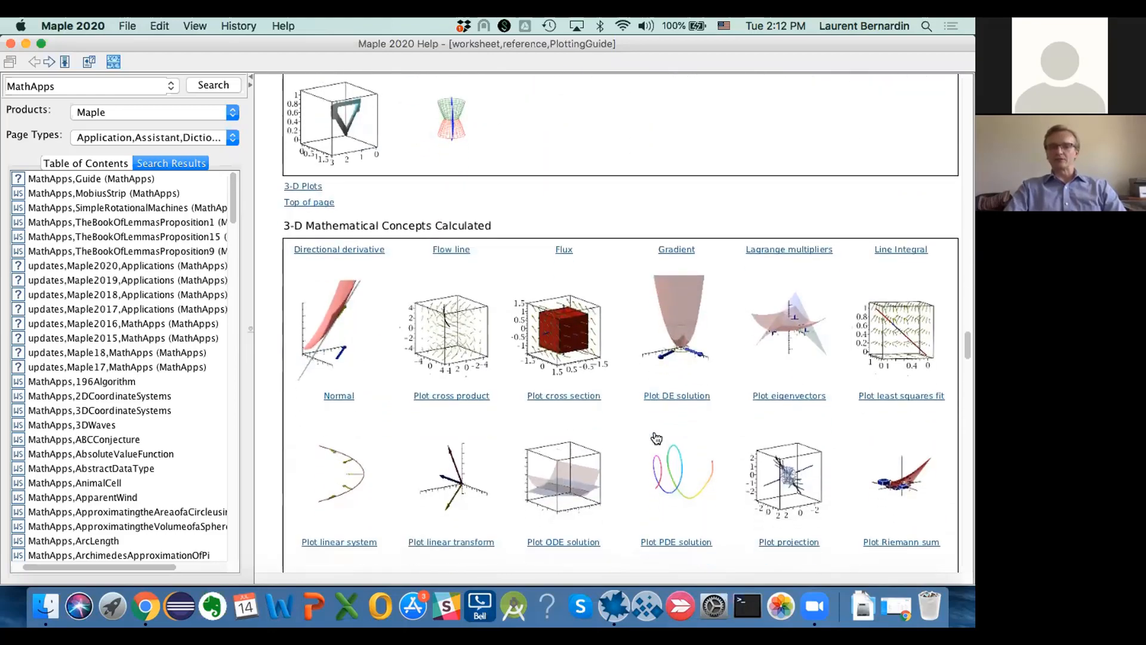
scroll(656, 439, "down", 12)
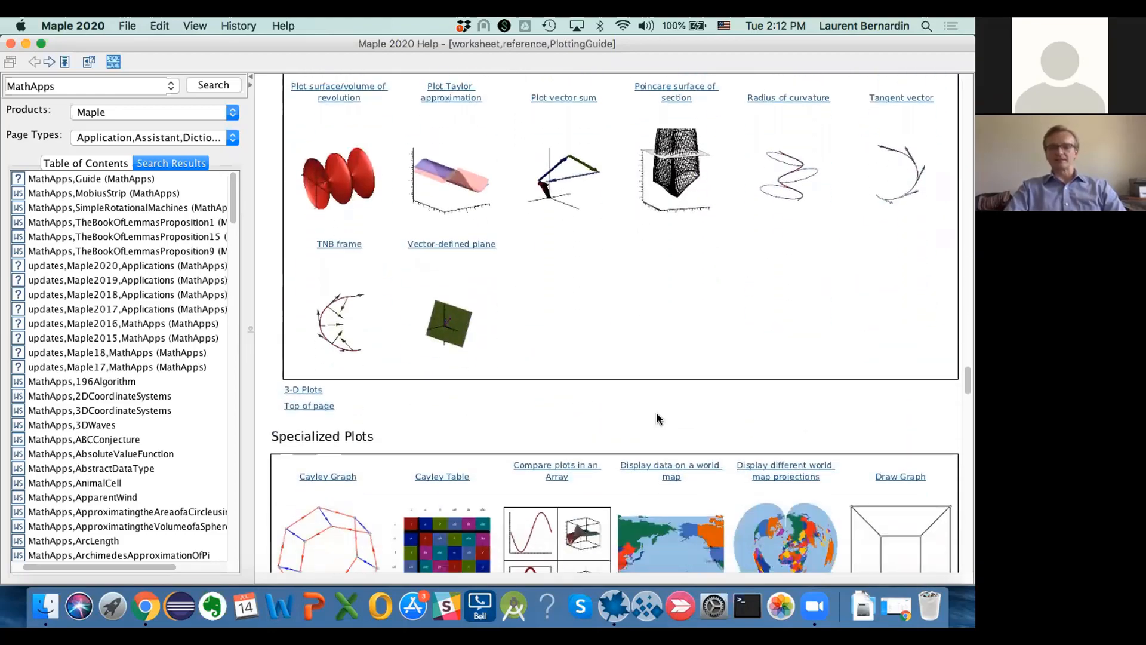
Skim the guide's specialized, statistical and financial, dynamic systems, text and plot options sections, and minimize the help window.
scroll(659, 417, "down", 16)
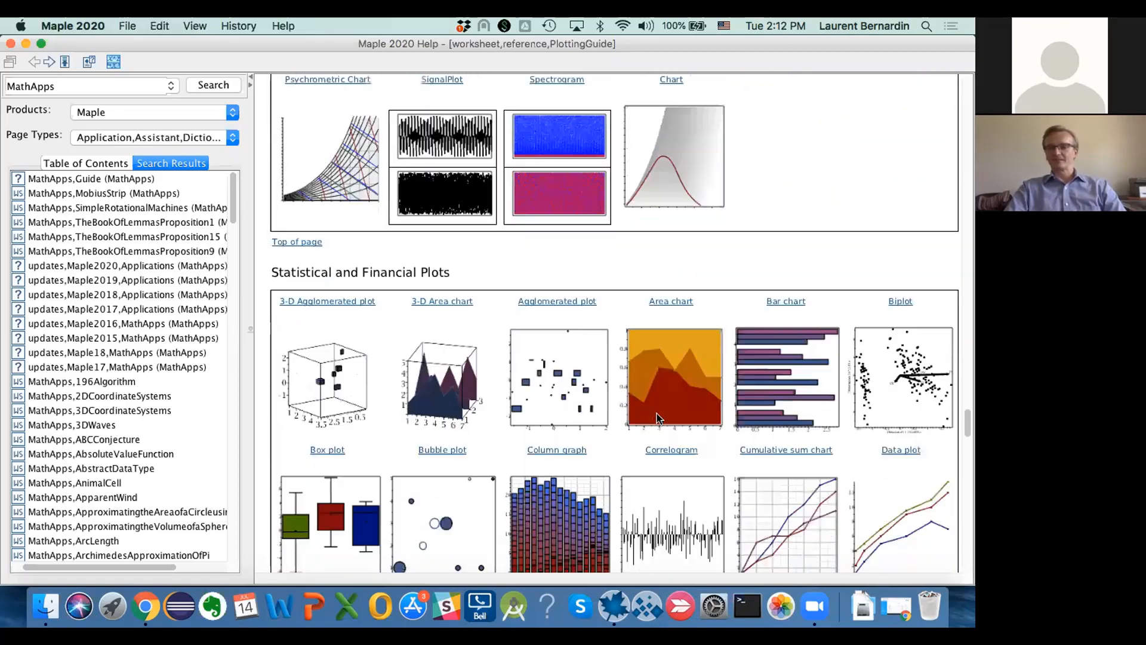
scroll(656, 413, "down", 17)
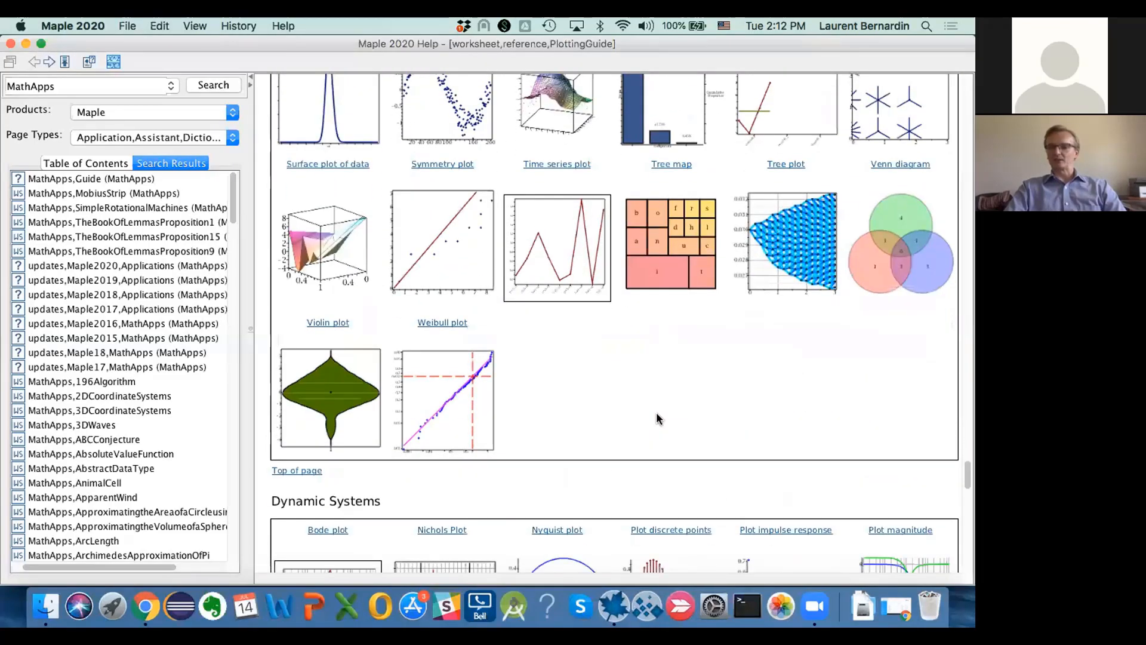
scroll(657, 418, "down", 14)
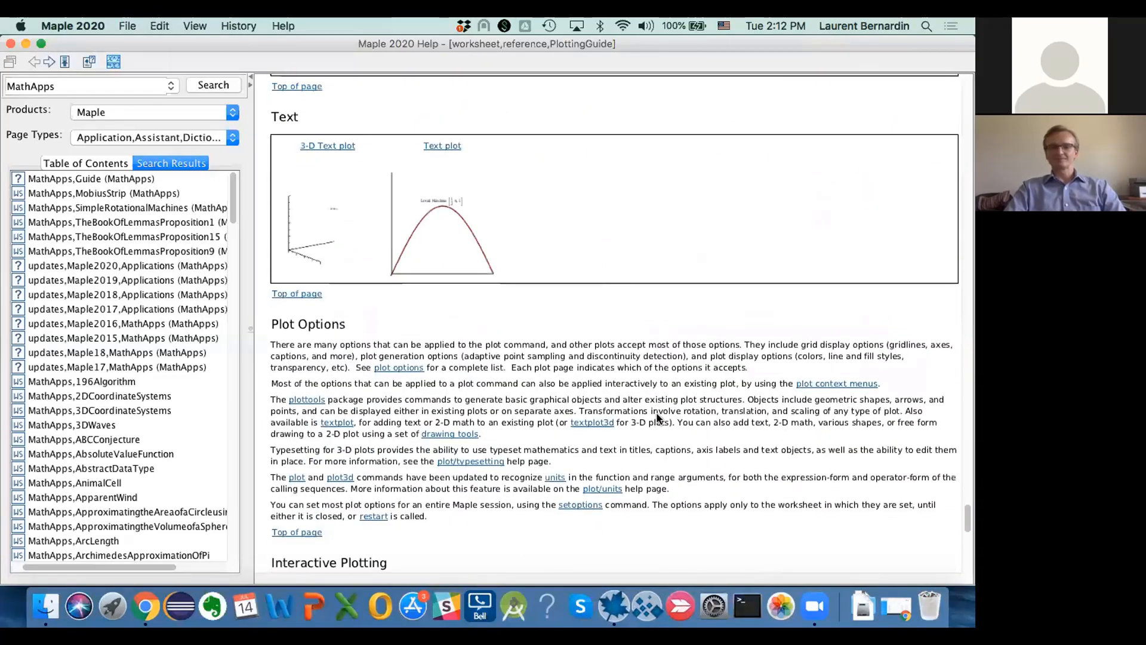
scroll(657, 412, "up", 15)
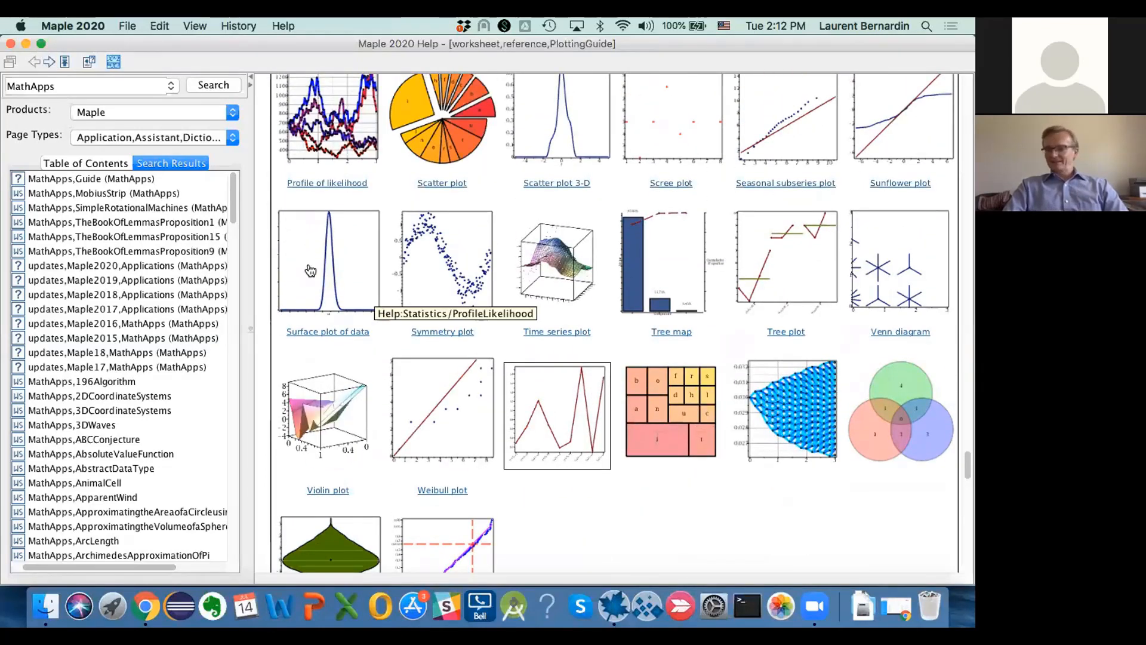
left_click(25, 43)
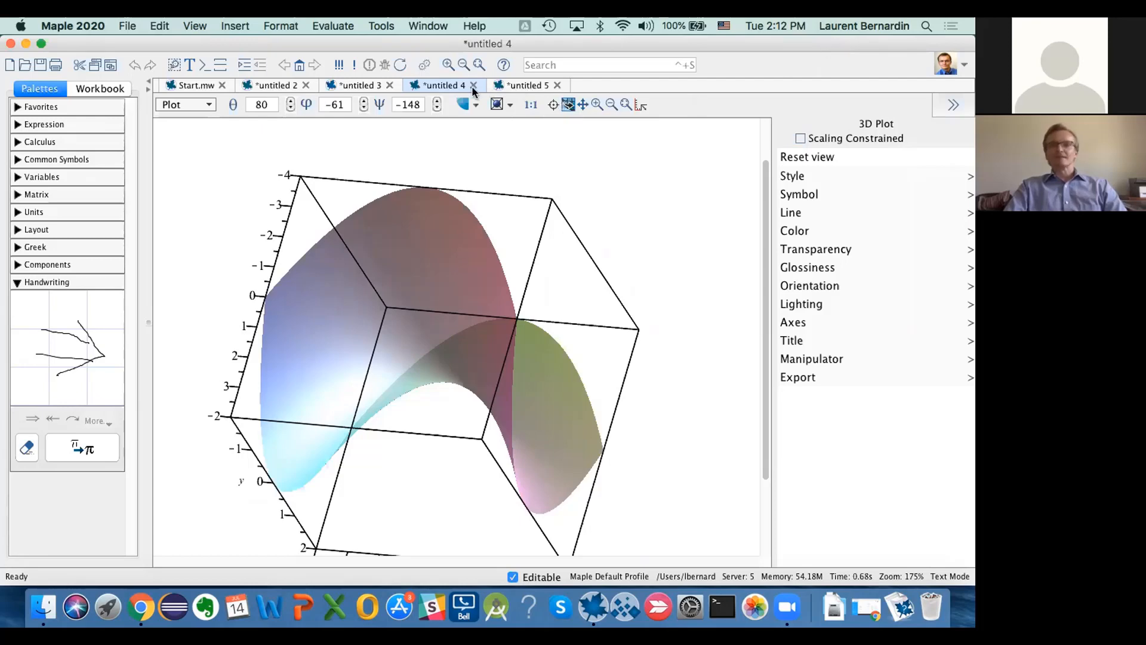
In the untitled 5 worksheet, insert a summation template and fill it in as the sum of i from i = 1 to n.
left_click(528, 87)
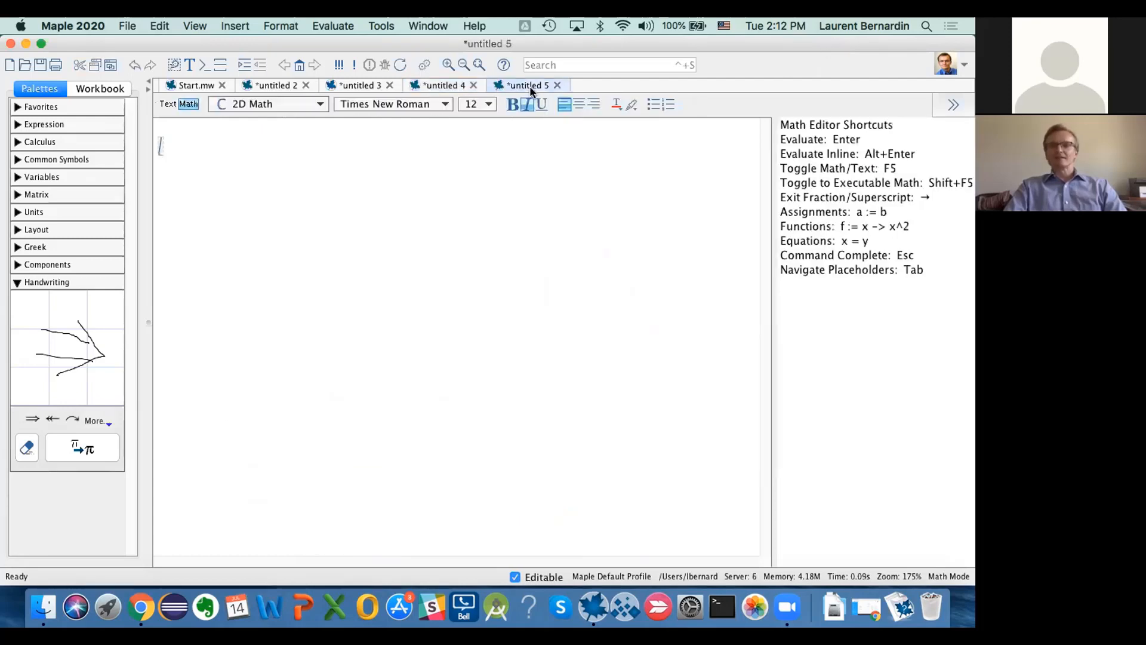
left_click(18, 125)
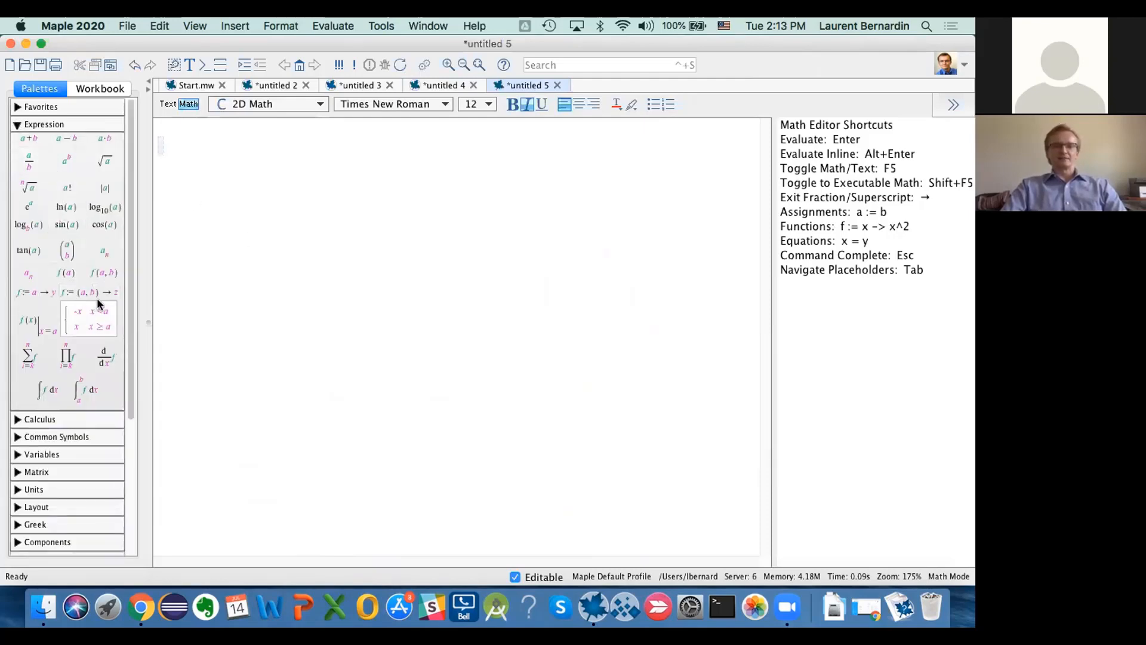
left_click(28, 357)
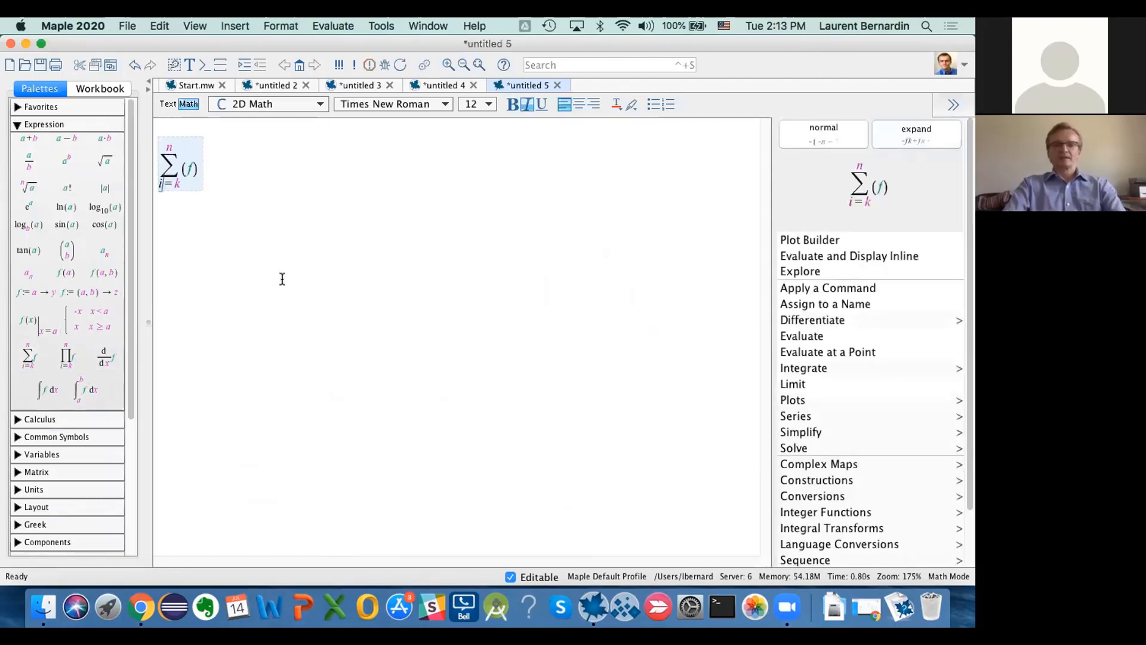
key("Tab")
type("1")
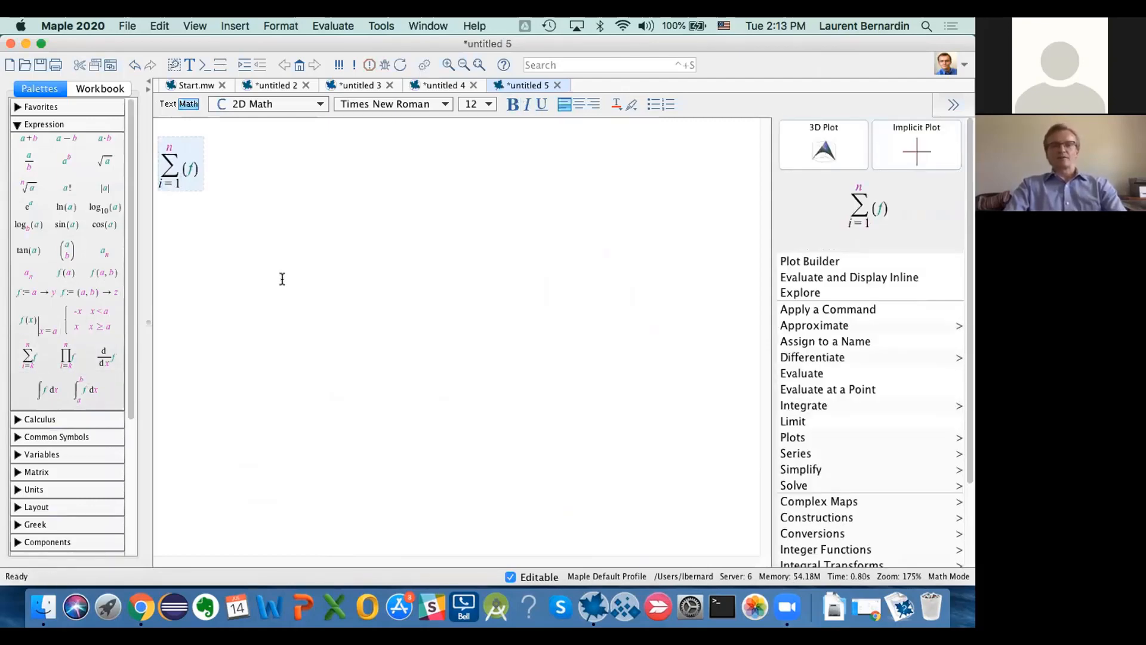
key("Tab")
key("Tab")
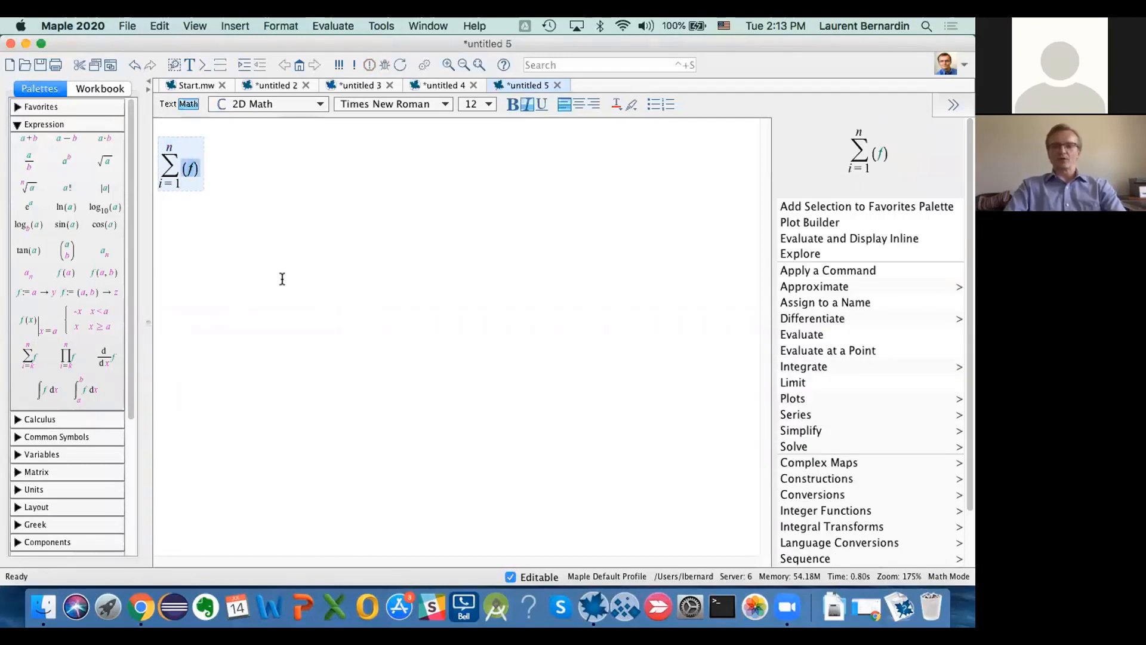
type("i")
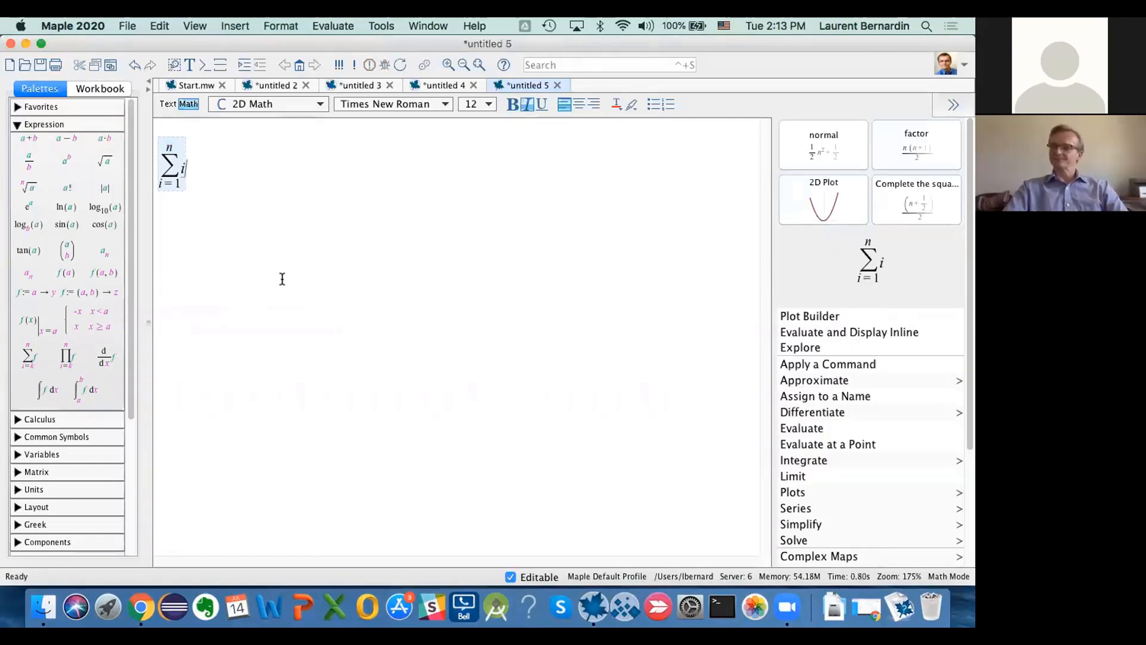
Try evaluating the sum inline and factoring its result, and undo both operations.
key("super+equal")
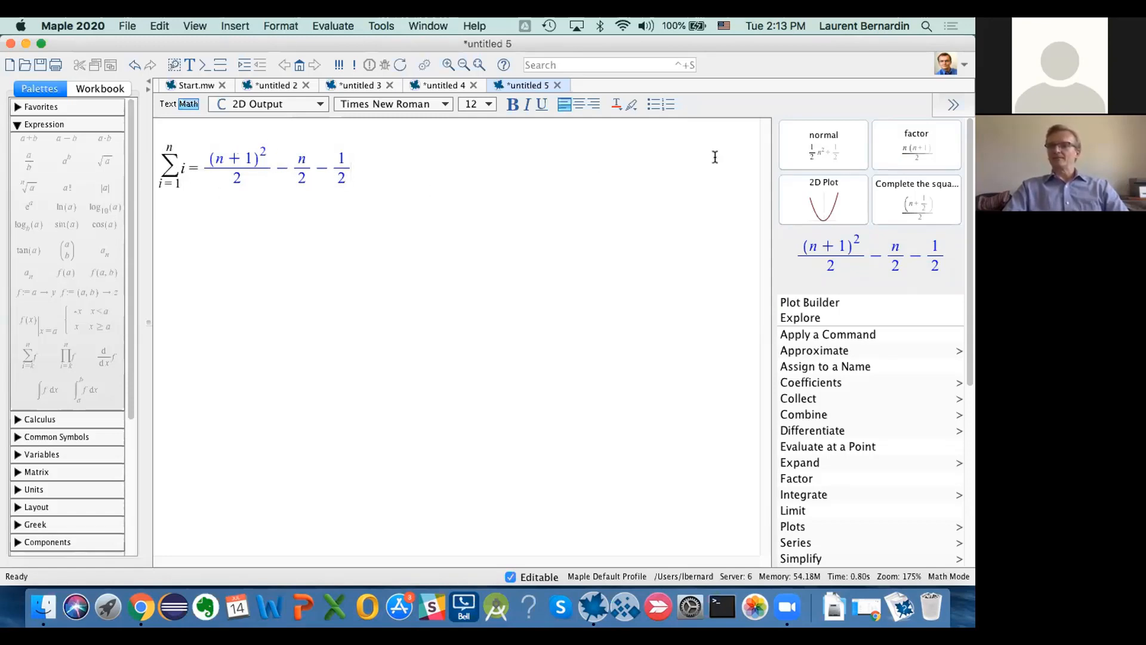
left_click(919, 153)
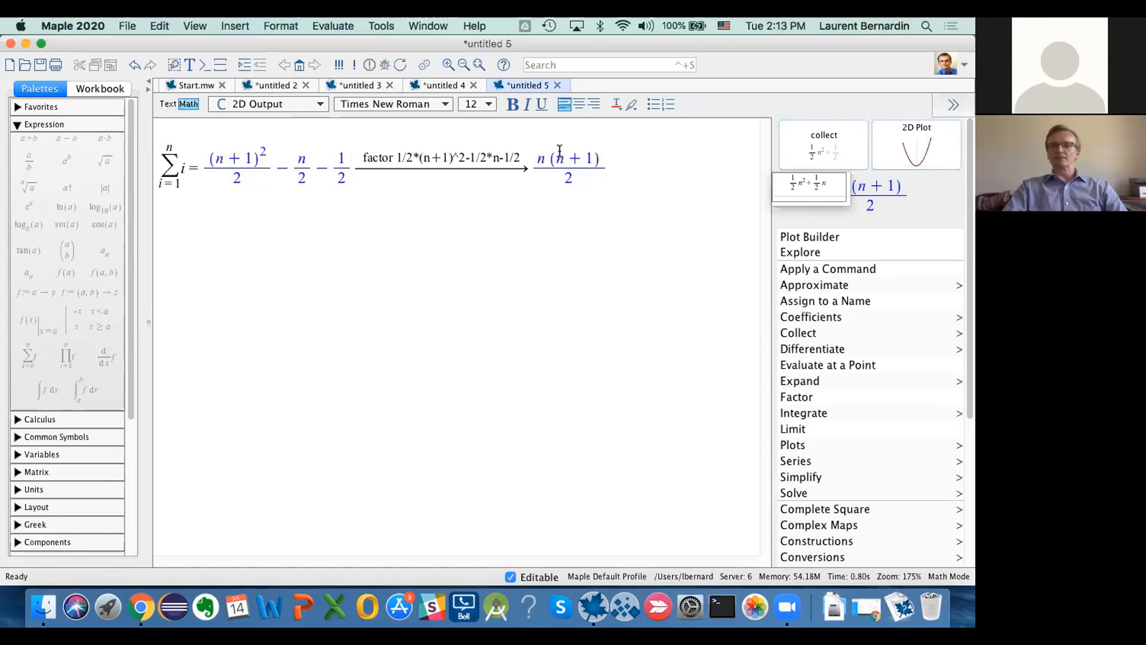
key("super+z")
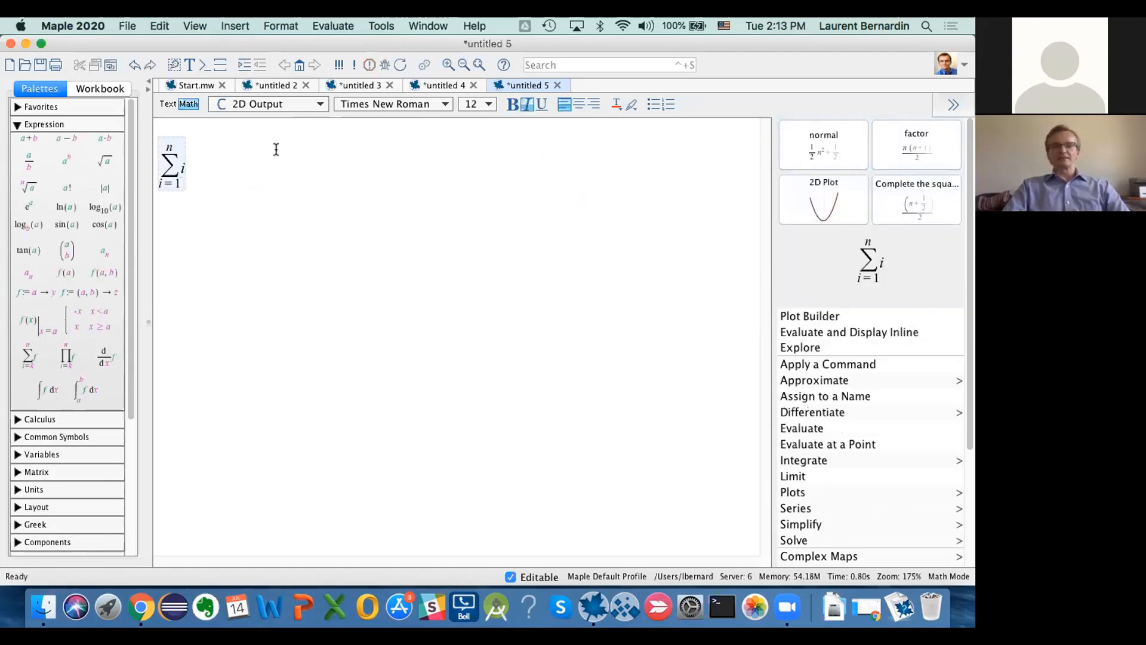
Wrap the sum of i in a factor( ) command and evaluate it inline.
key("Up")
key("Up")
key("Down")
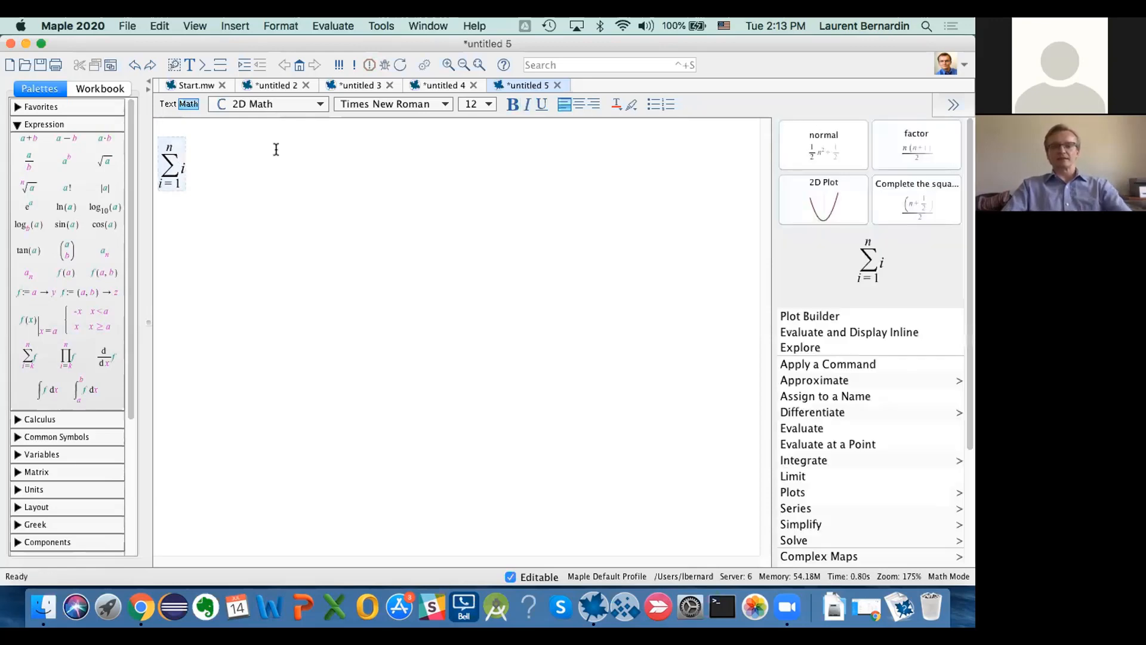
type("fact")
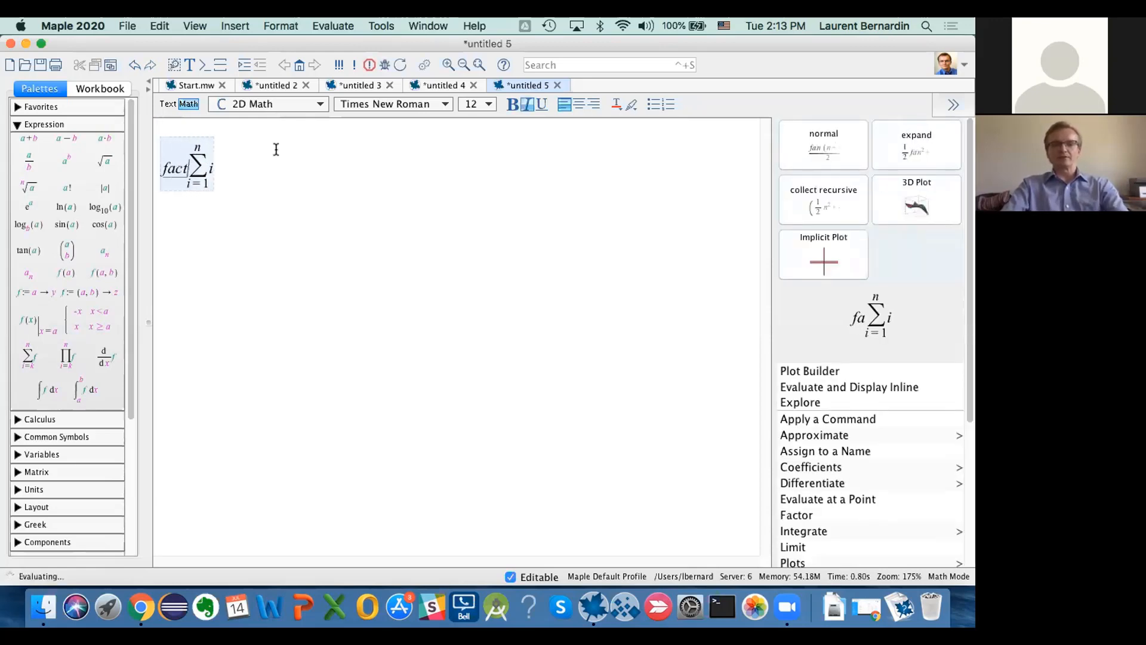
type("or(")
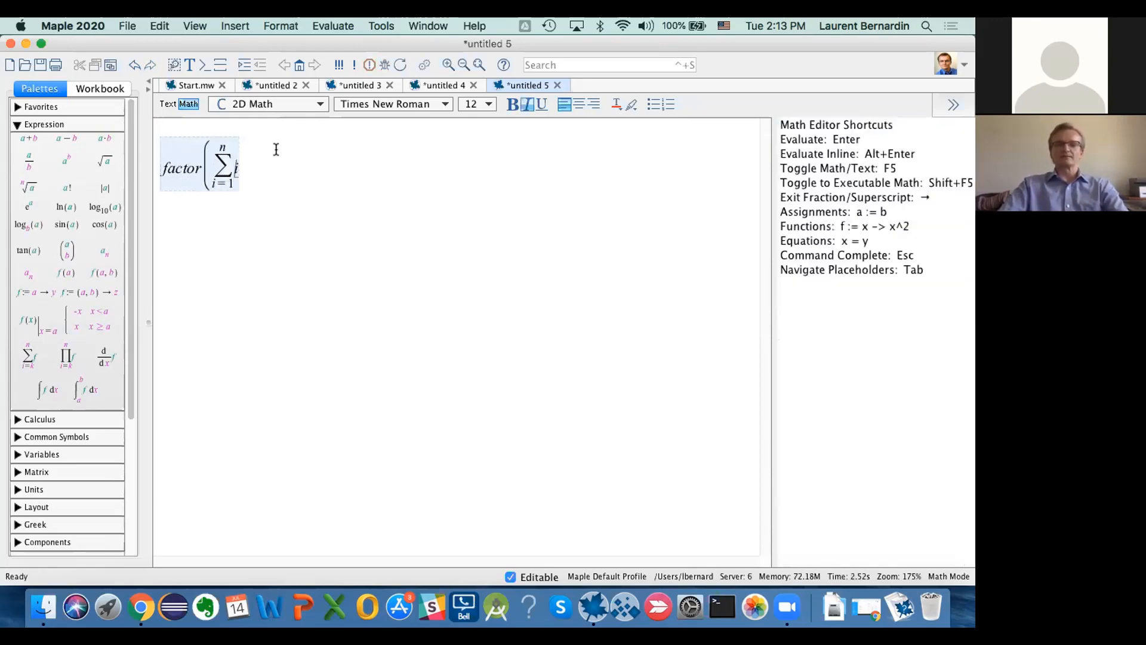
key("Right")
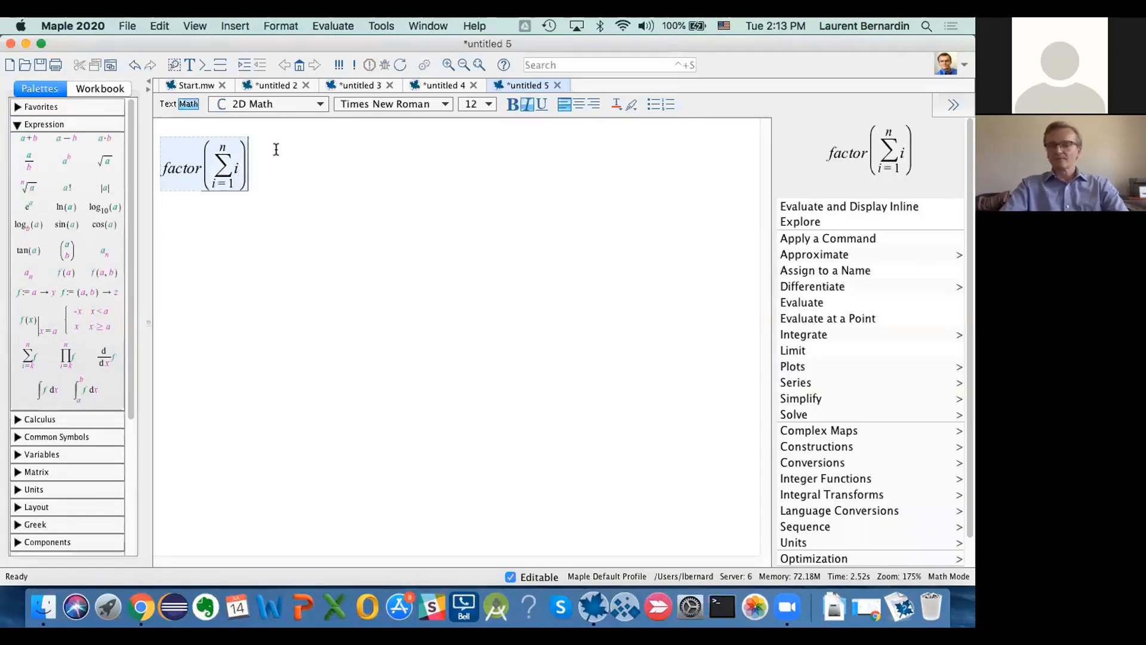
key("super+equal")
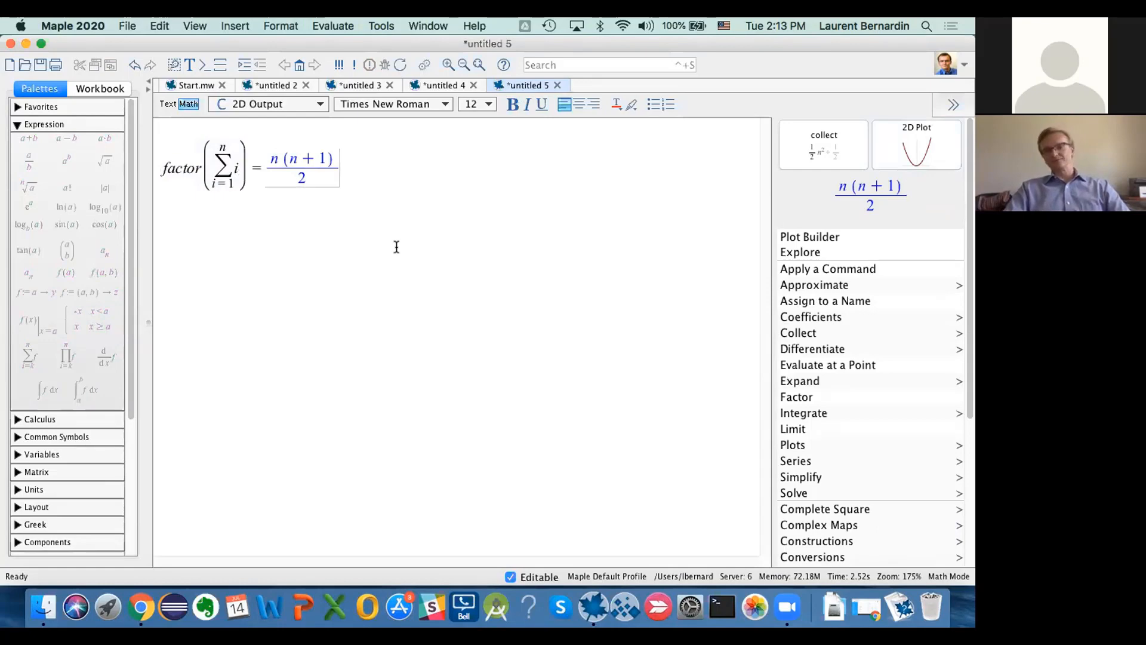
Change the summand inside the factor command to i² and re-evaluate the expression inline.
left_click(238, 167)
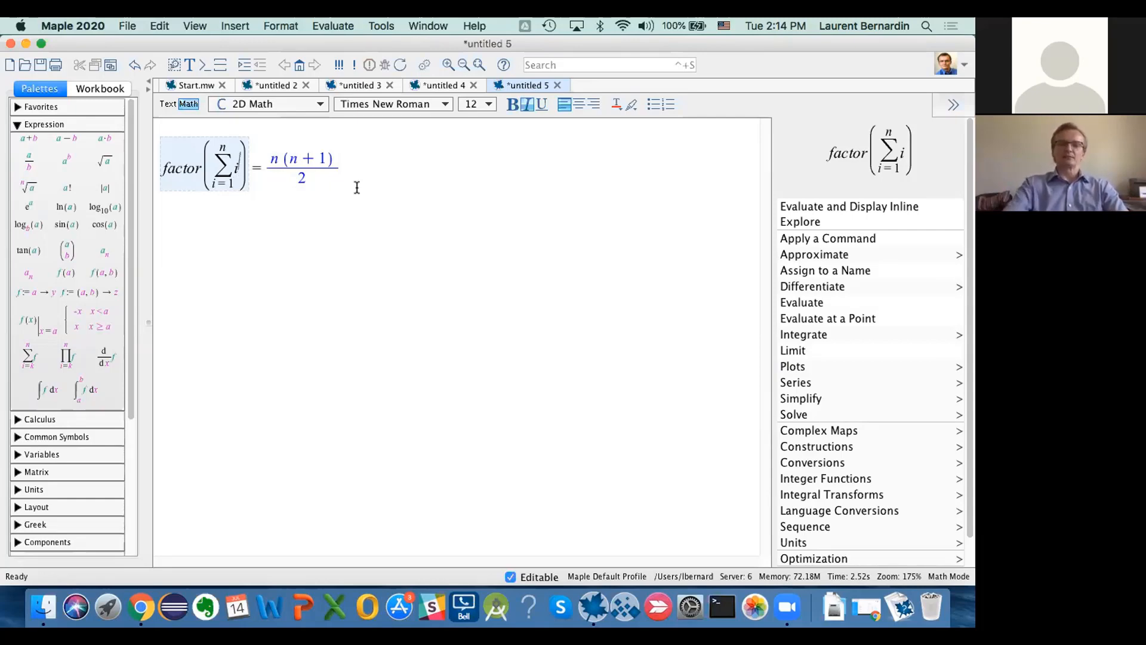
type("^2")
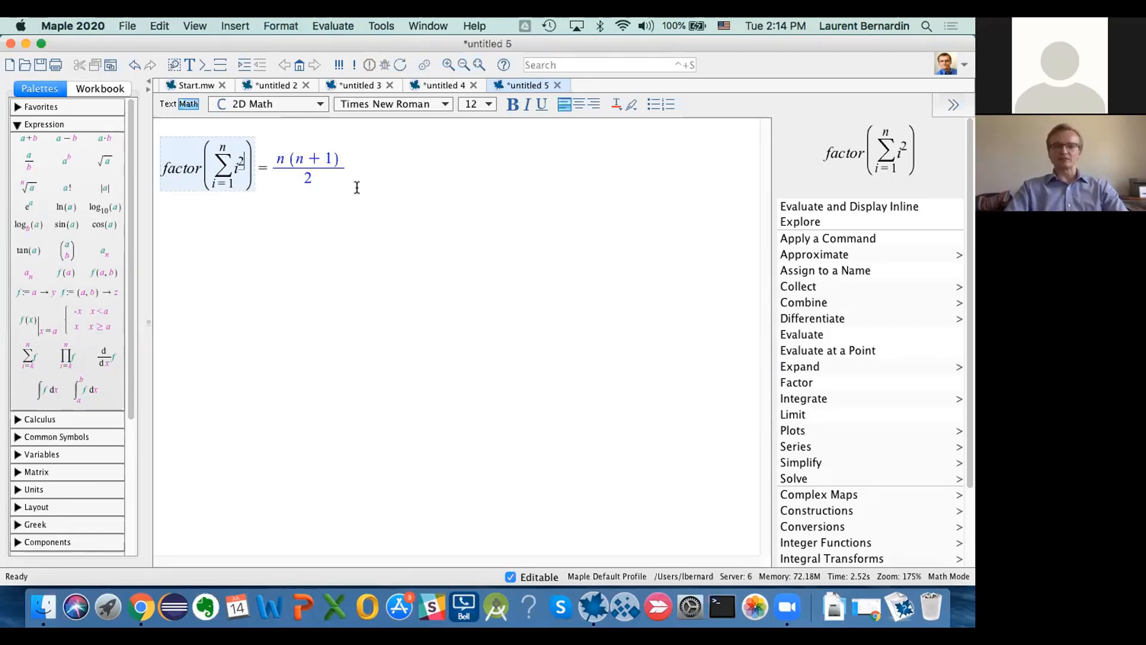
key("super+equal")
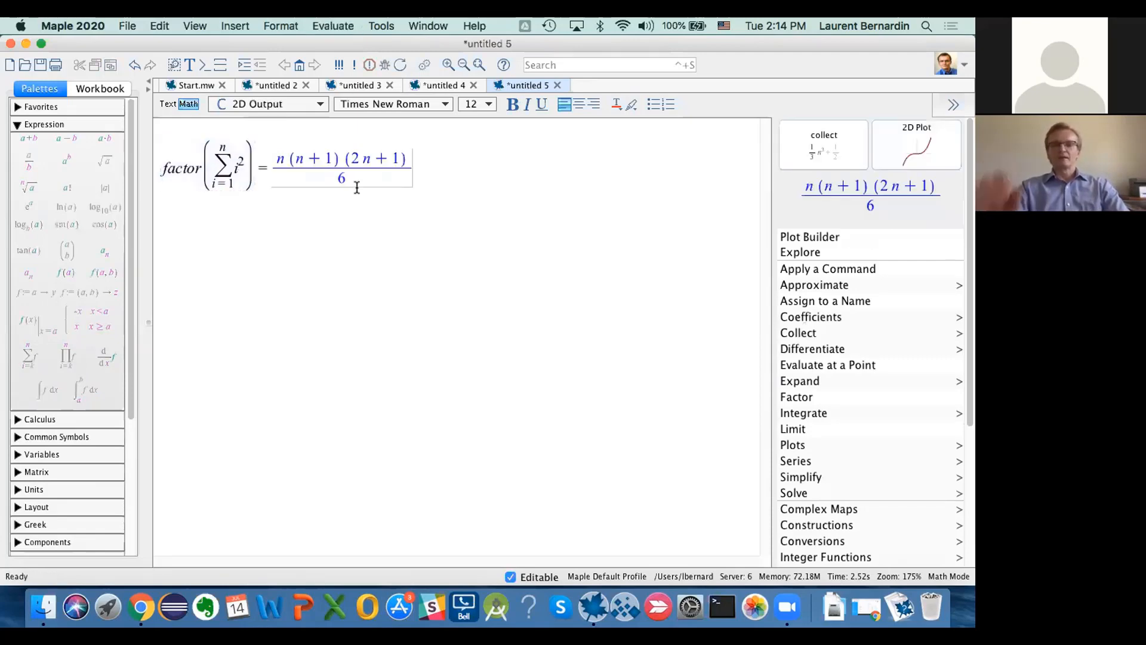
Change the summand inside the factor command to i³ and re-evaluate the expression inline.
left_click(243, 160)
key("BackSpace")
type("3")
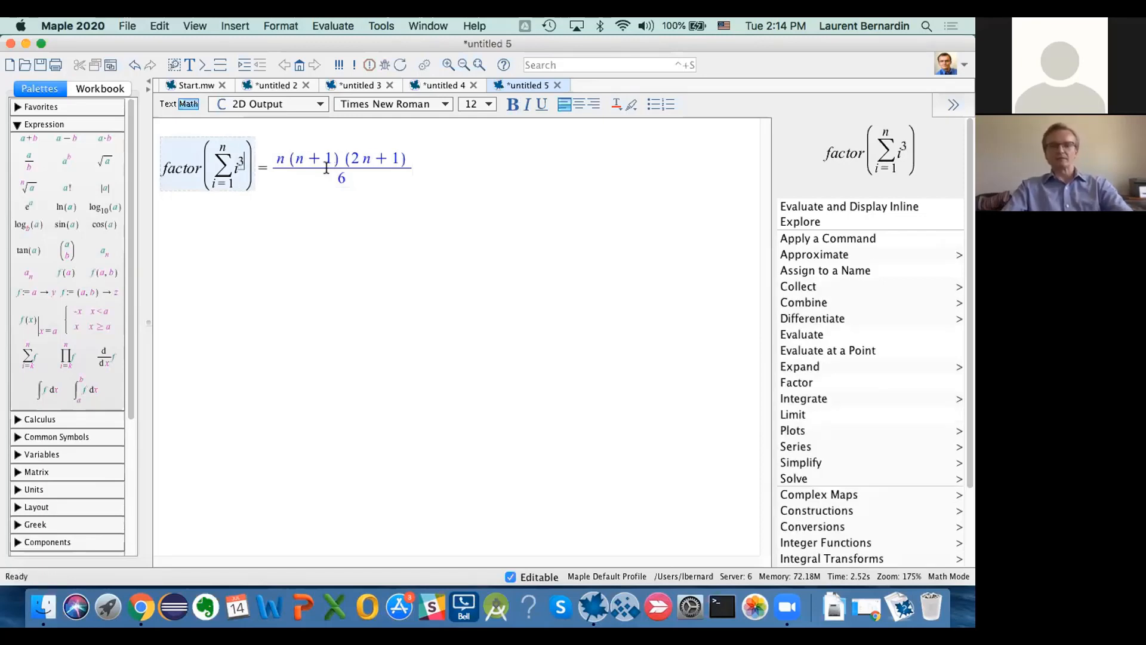
key("Return")
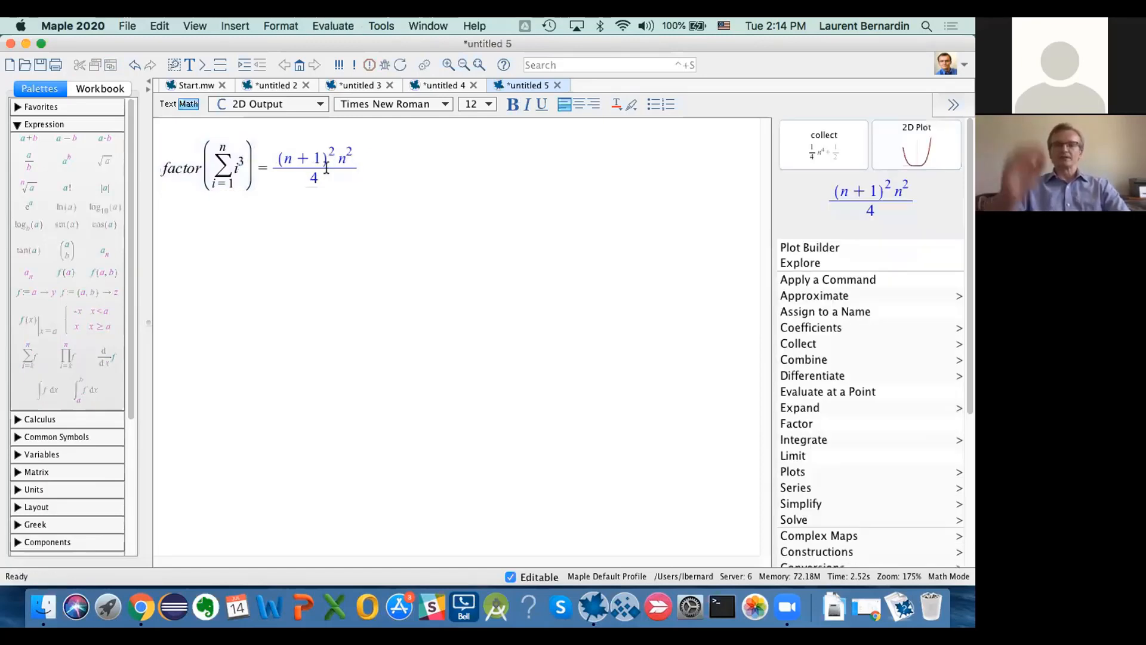
Replace the exponent of i in the factored sum with the symbol k.
left_click(244, 163)
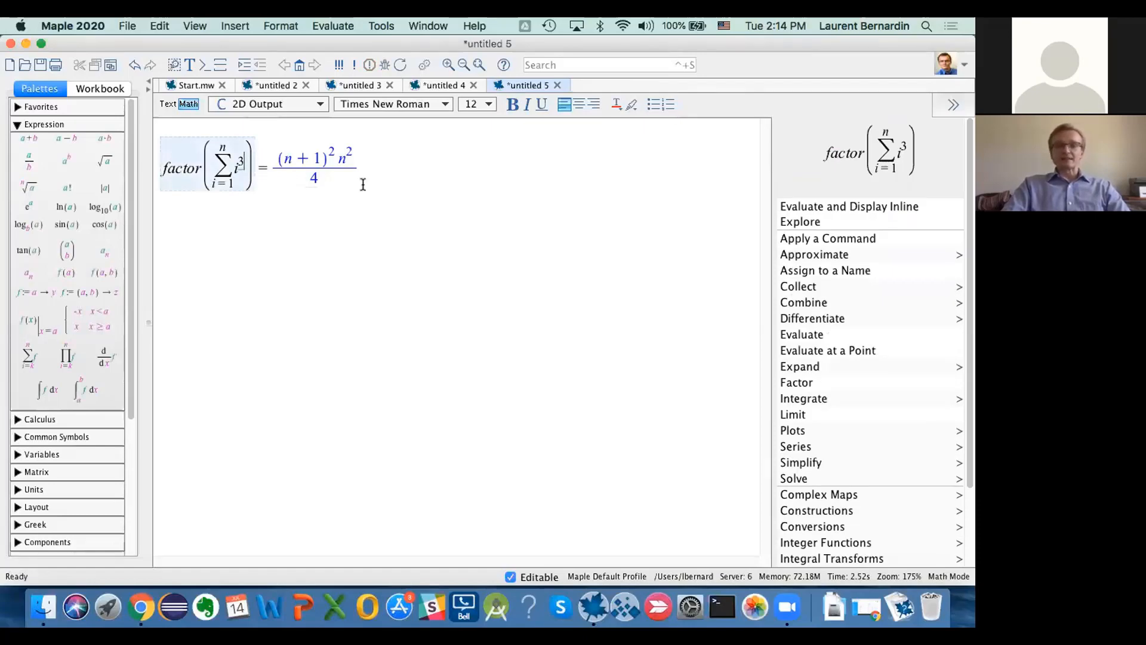
key("BackSpace")
type("k")
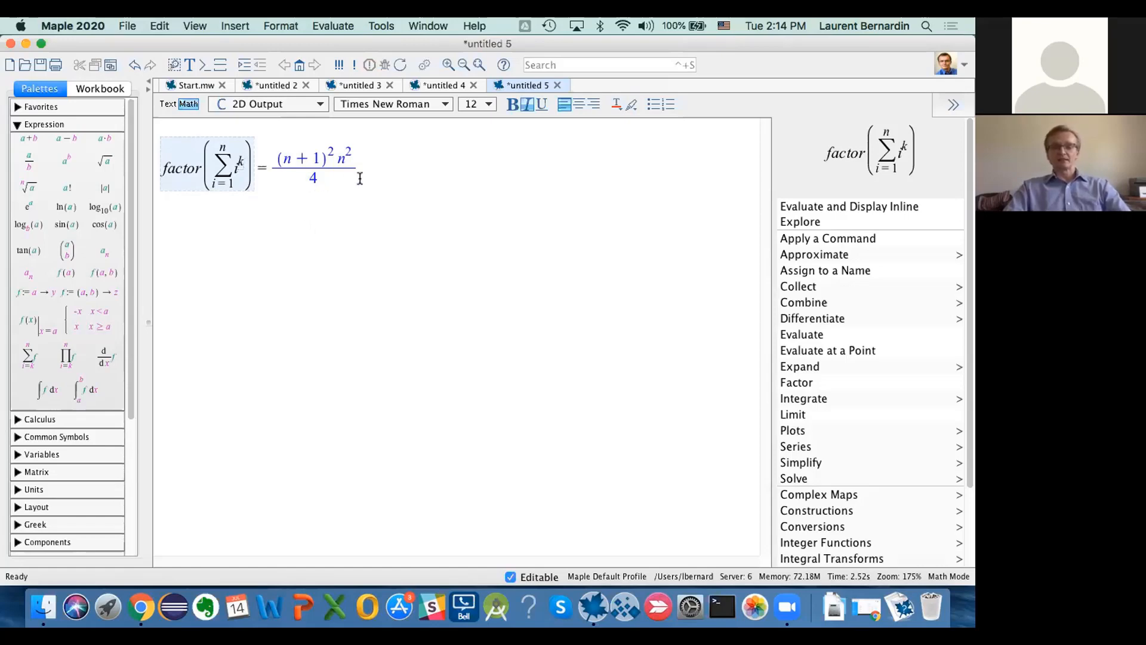
key("super+z")
key("super+z")
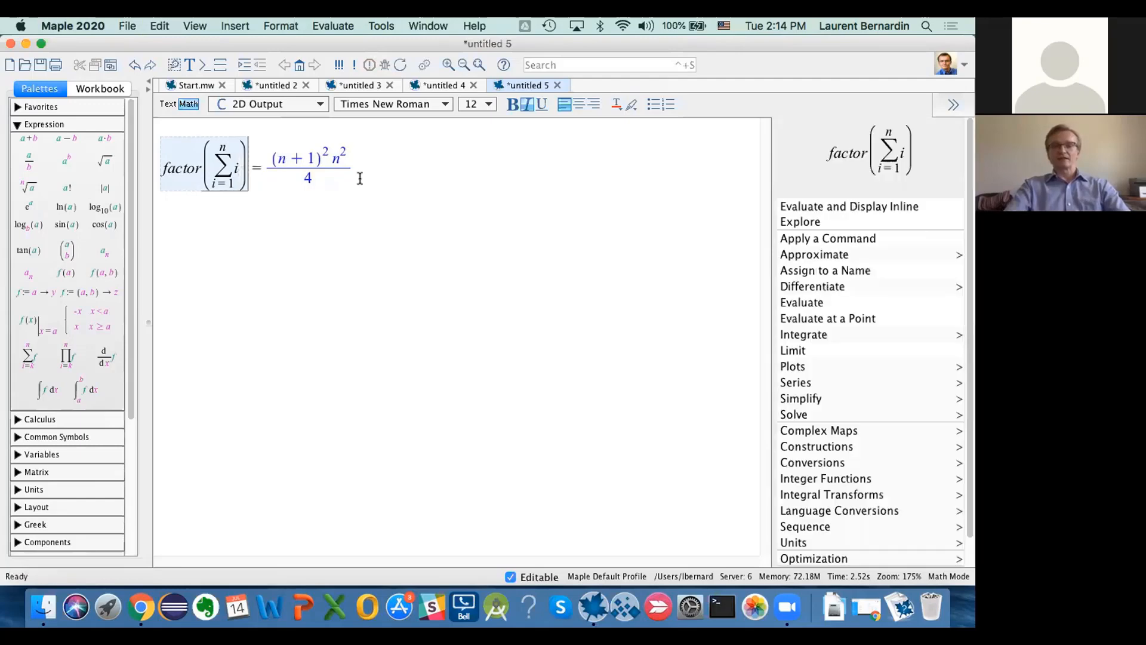
key("Left")
key("Left")
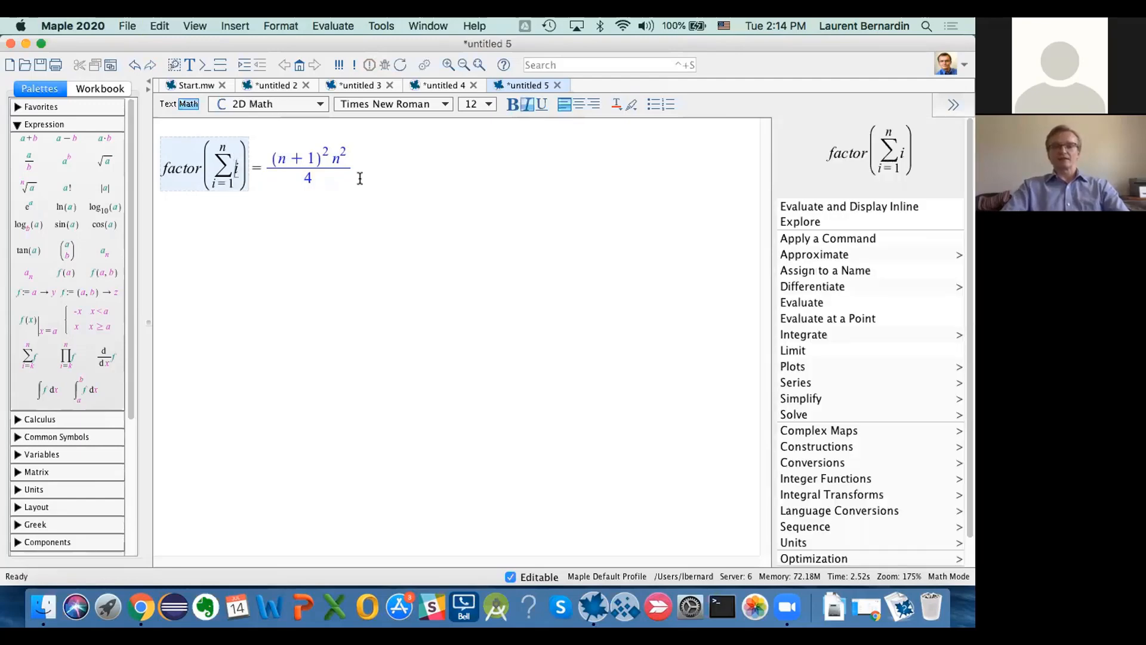
type("^k")
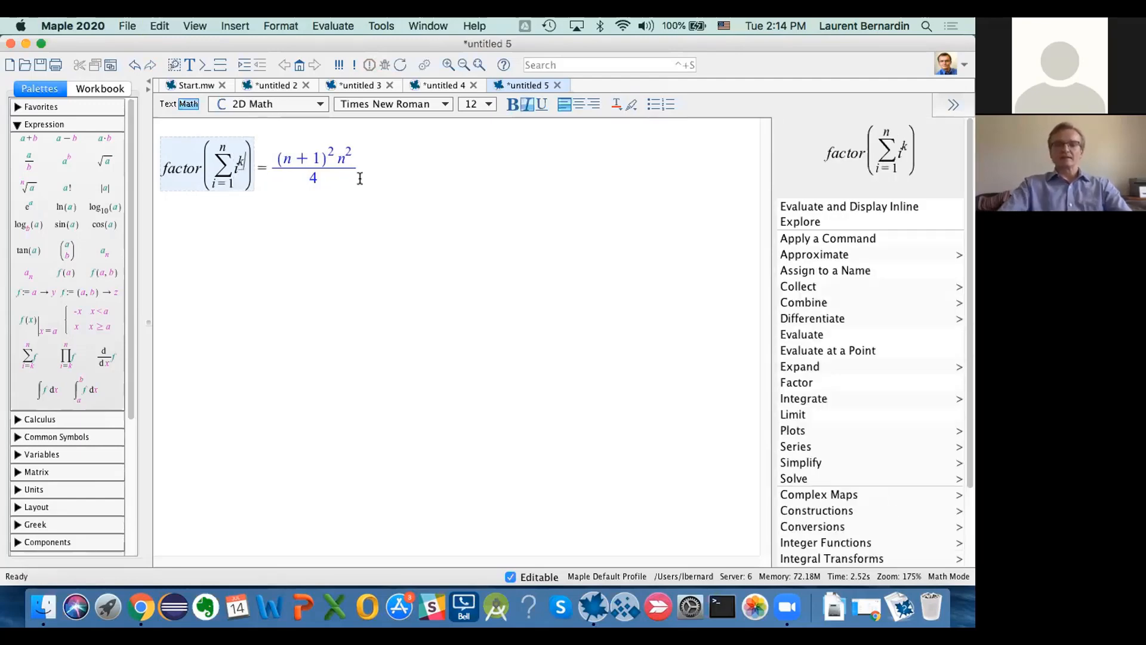
Delete the equals sign and the outdated inline result after the factor expression.
key("Return")
key("shift+Right")
key("shift+Right")
key("shift+Right")
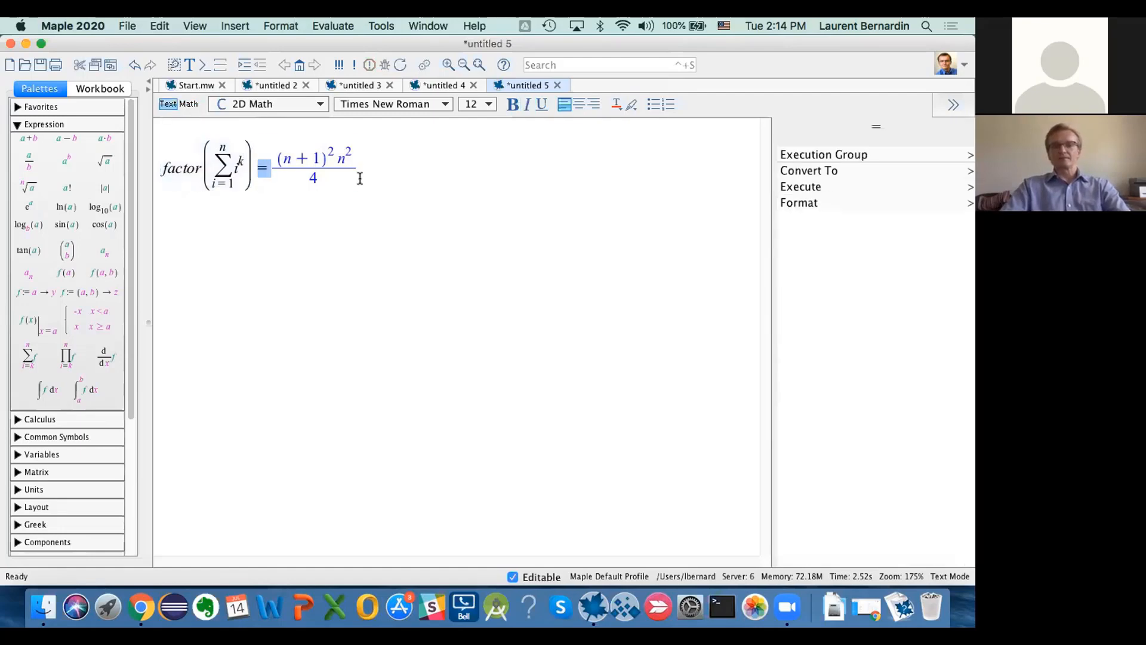
key("BackSpace")
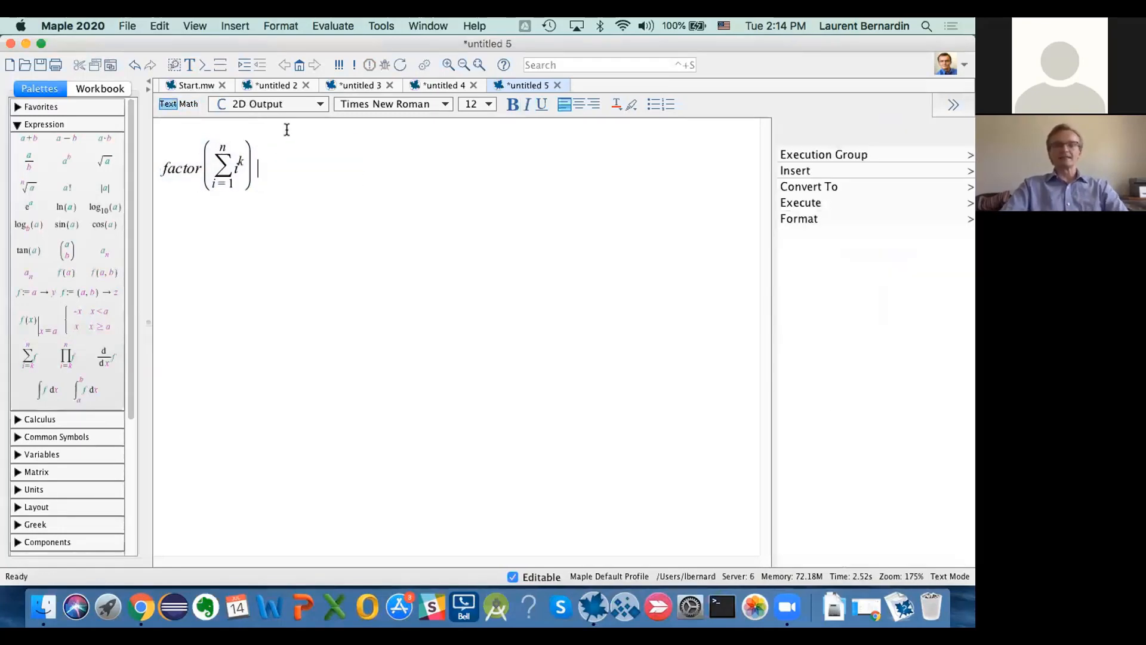
Explore the factored sum with a k slider from 0 to 10, skipping n, and set k to 5.
left_click(323, 158)
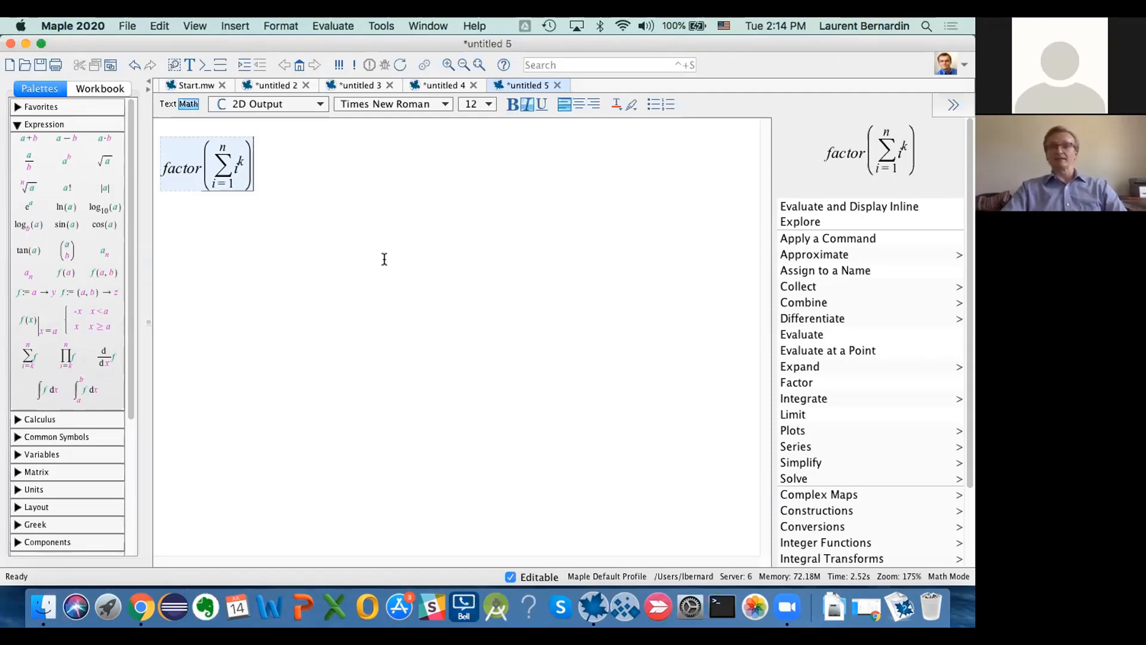
left_click(818, 224)
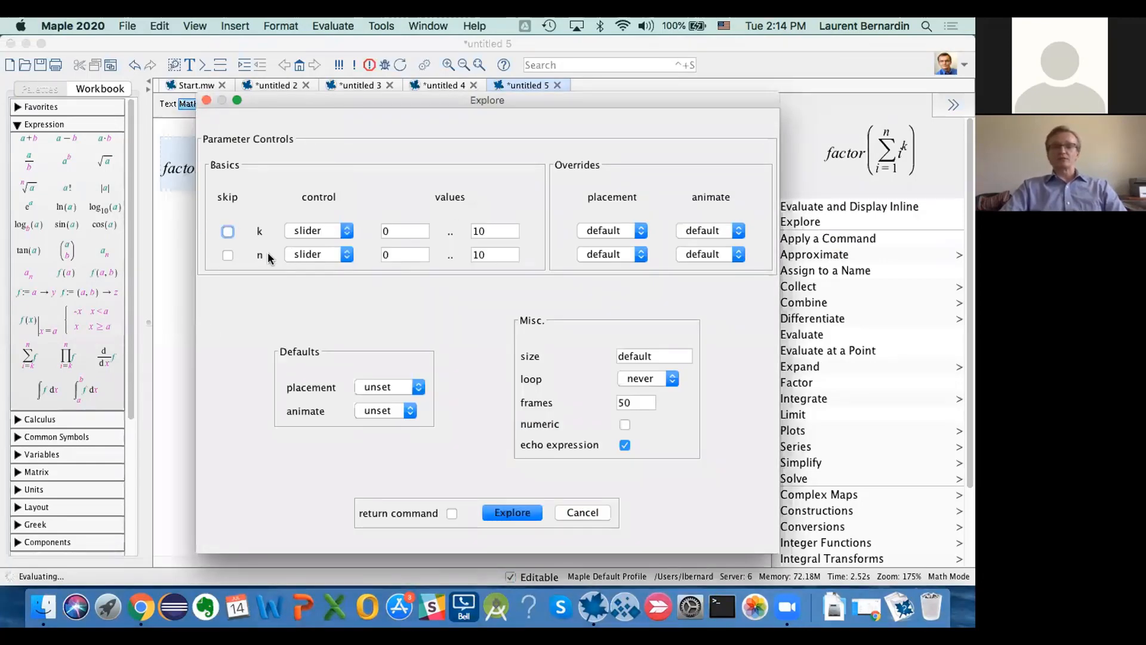
left_click(227, 255)
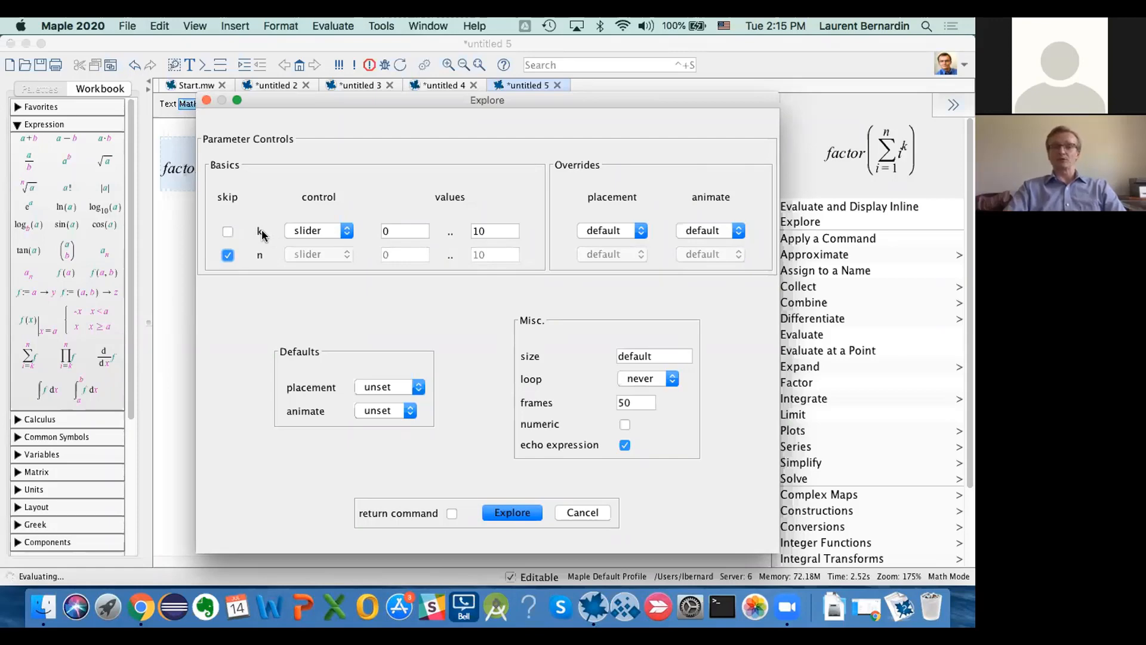
left_click(514, 511)
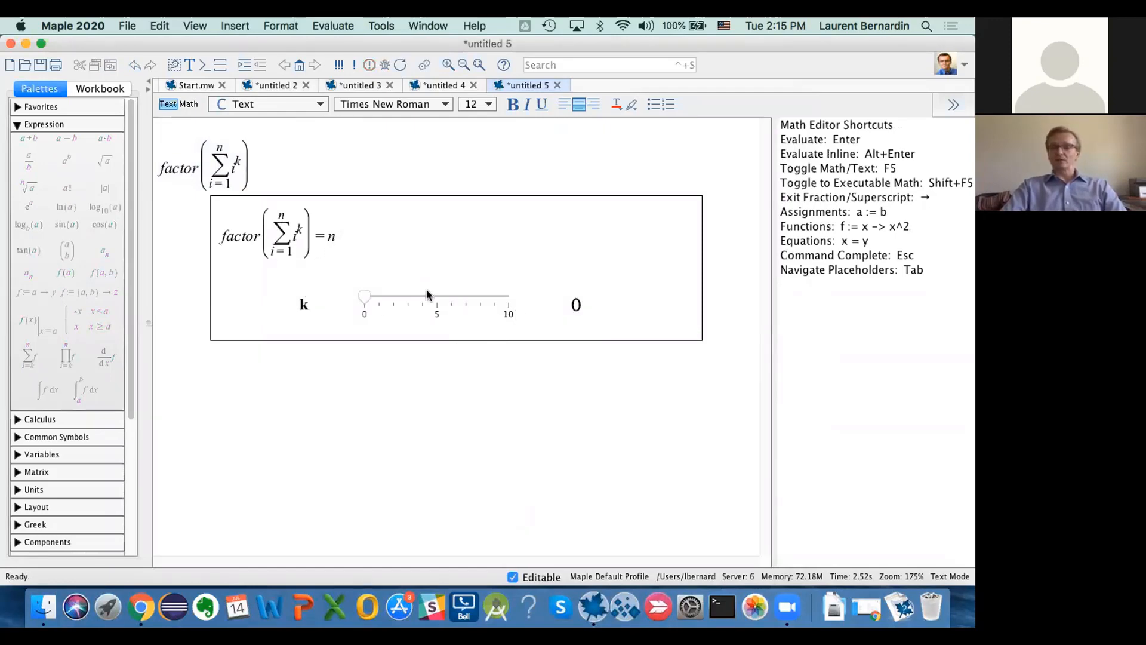
left_click(378, 297)
left_click_drag(378, 296, 439, 307)
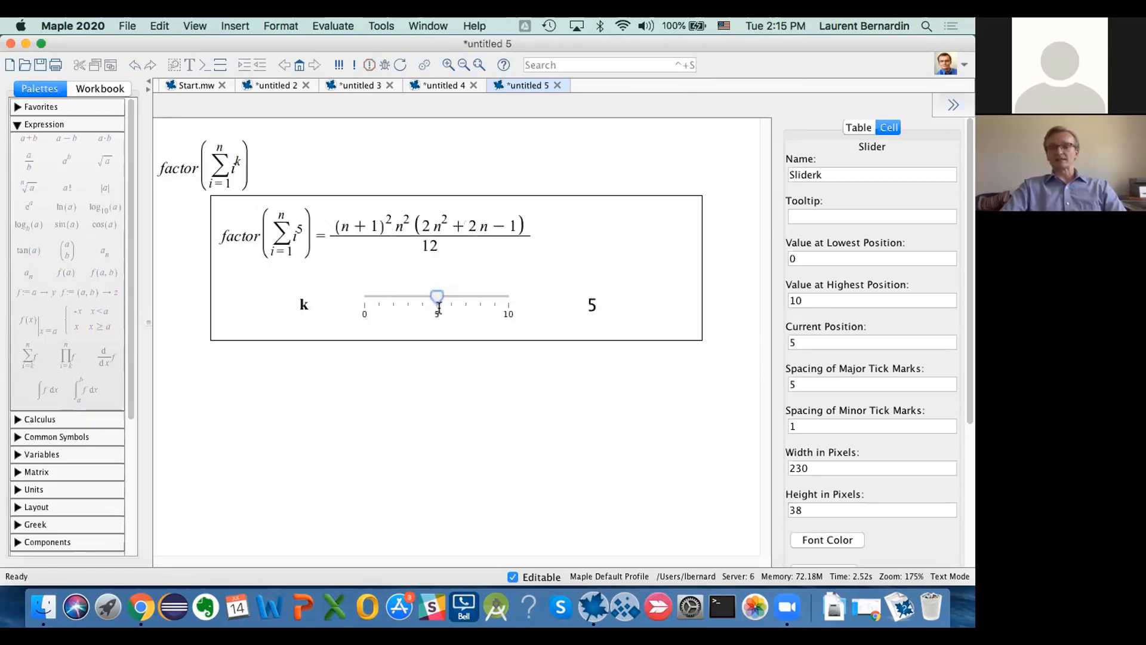
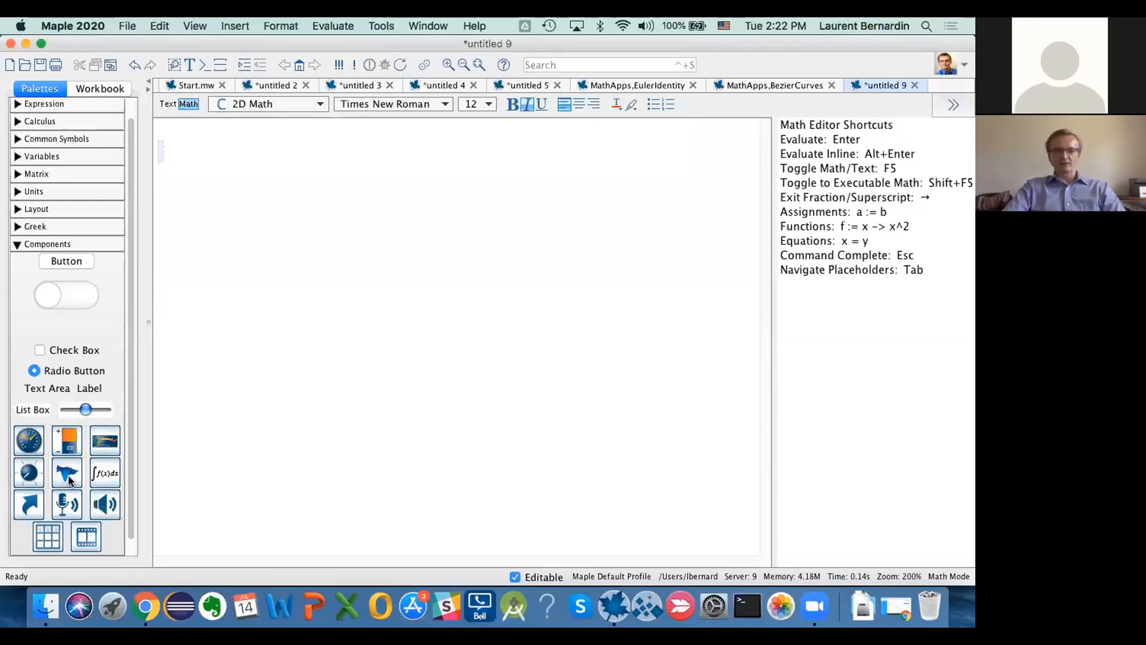
In the untitled 9 worksheet, insert a plot component and place a slider component below it.
left_click_drag(67, 472, 212, 182)
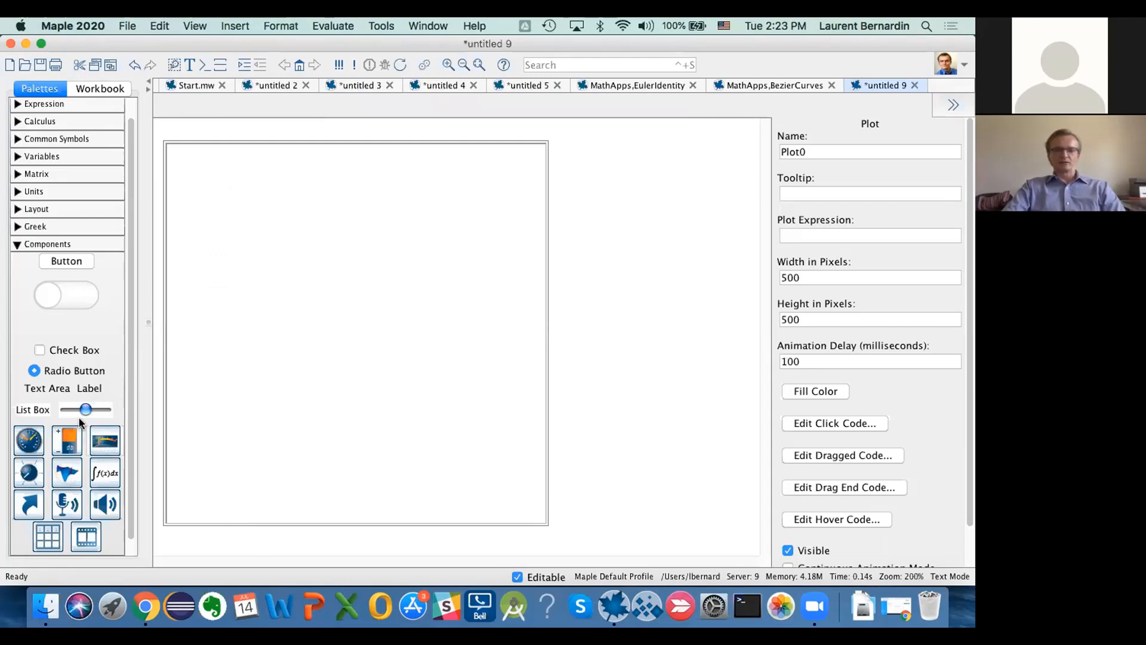
left_click_drag(85, 409, 235, 549)
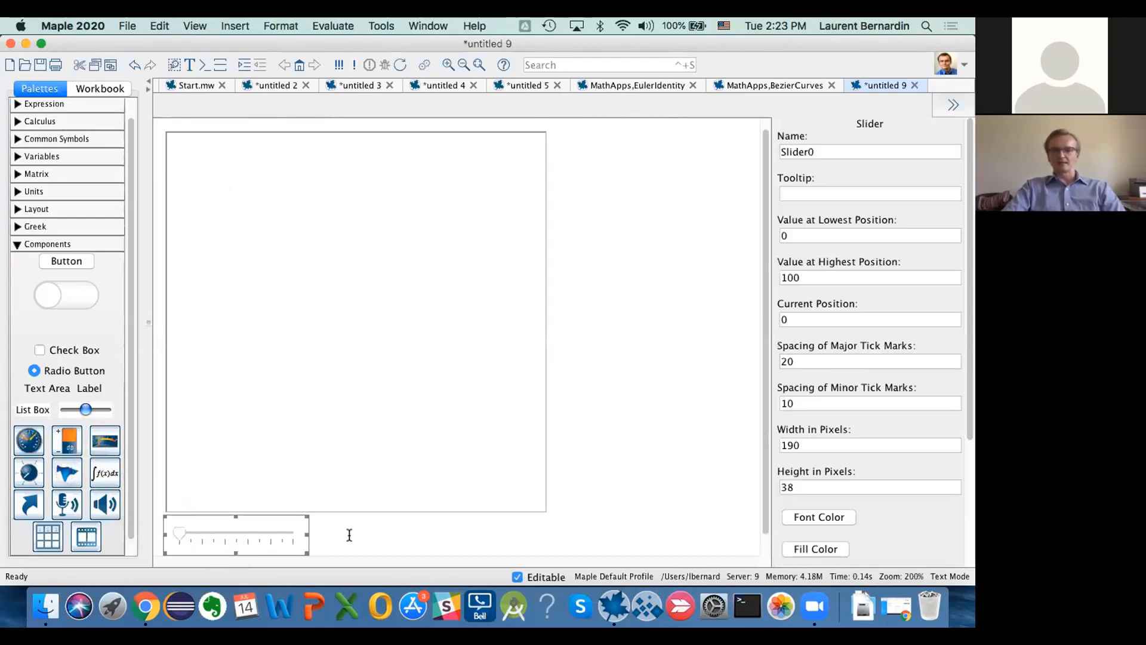
scroll(349, 534, "down", 1)
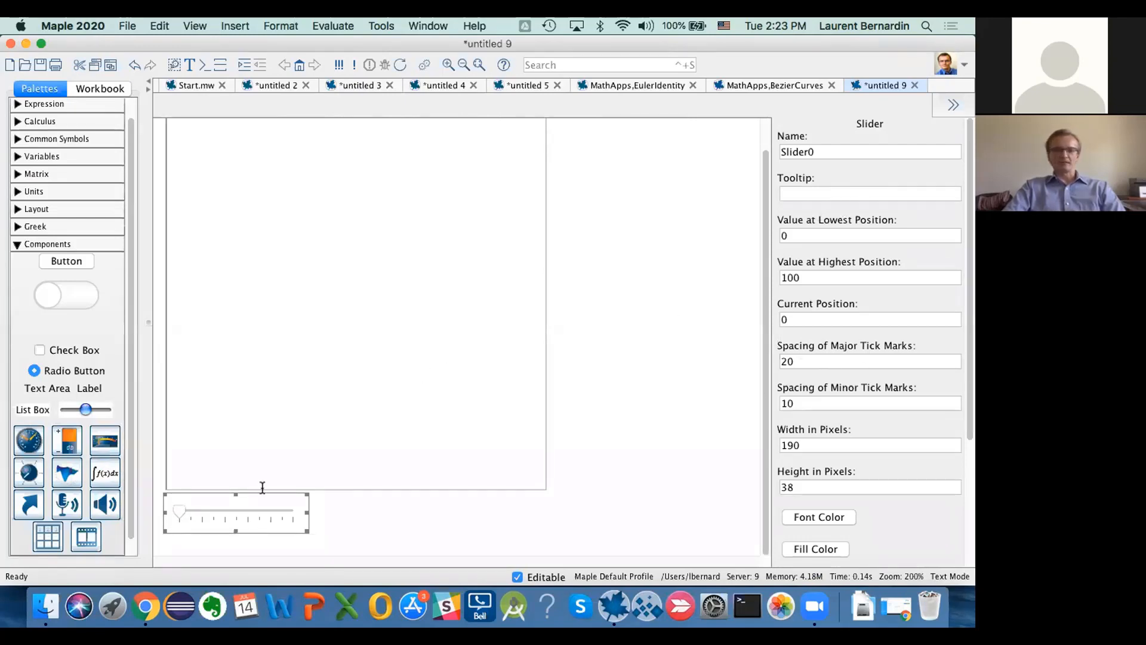
left_click(595, 381)
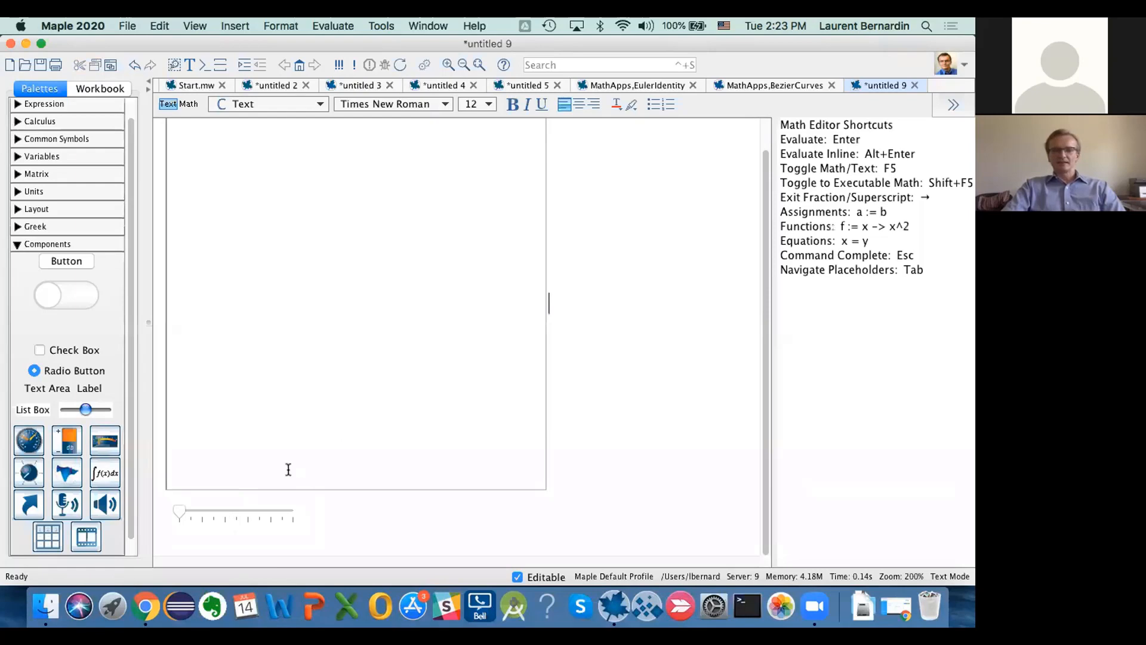
Move the new slider to position 61 and enable its Continuous Update On Drag option.
left_click(217, 521)
left_click(249, 518)
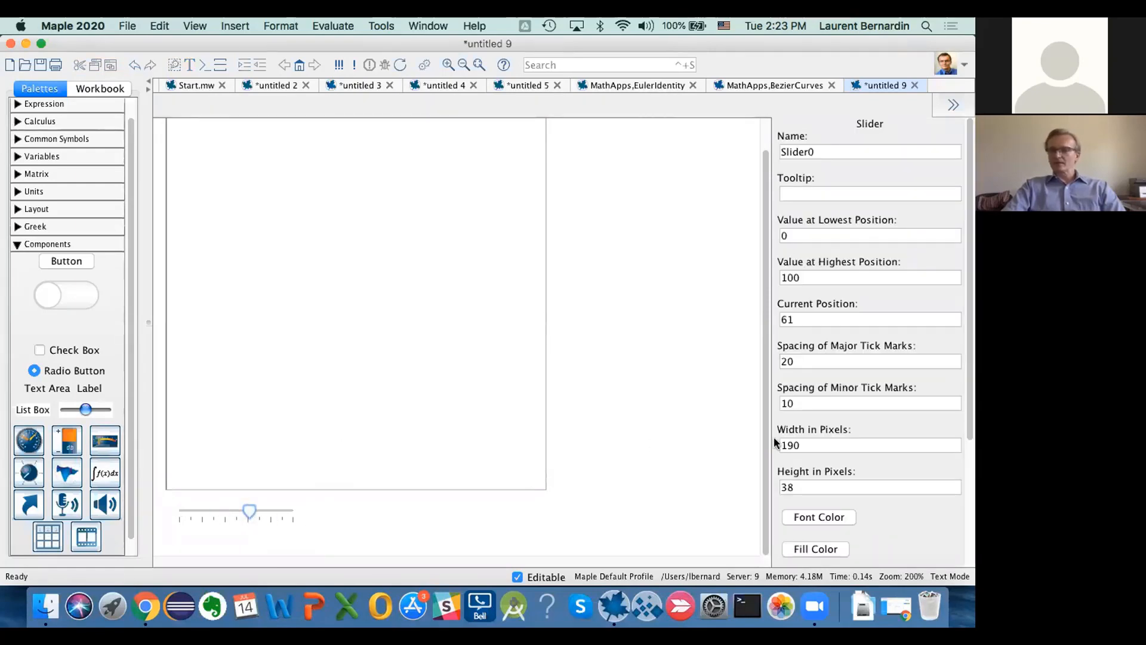
scroll(828, 468, "down", 3)
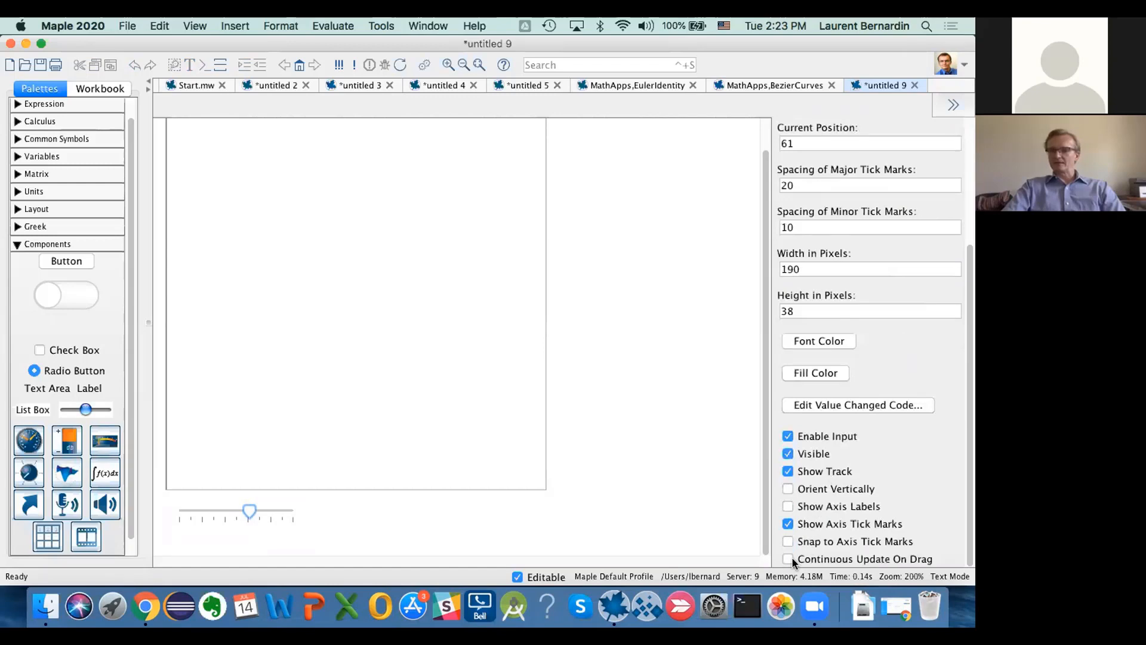
scroll(790, 560, "up", 3)
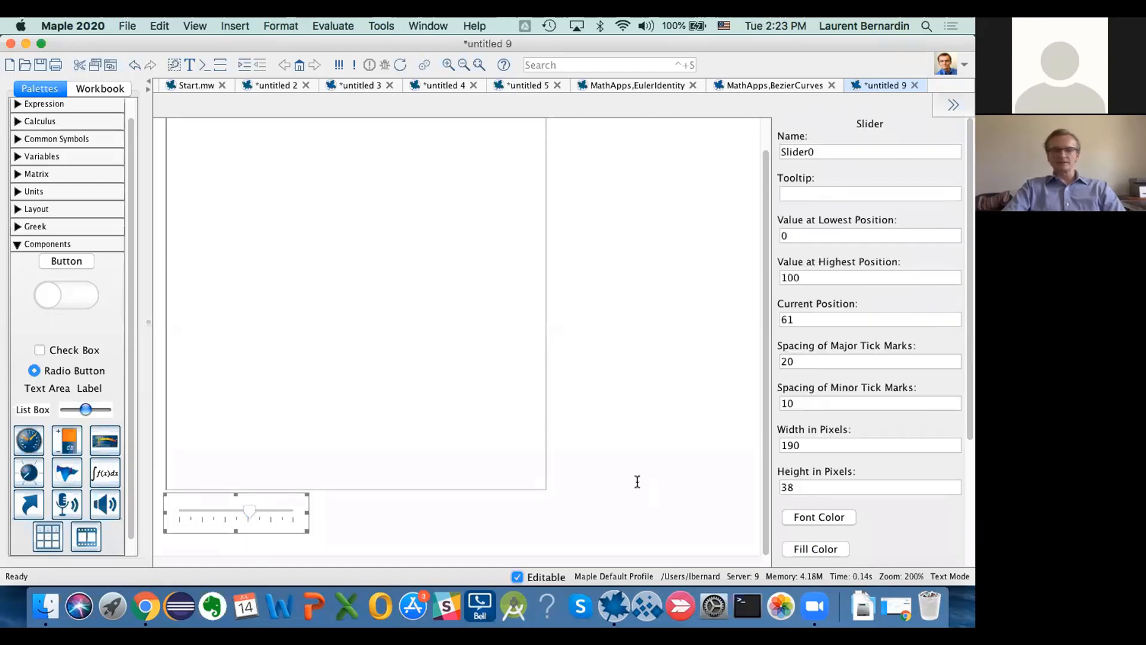
Open the slider's value-changed code and begin the DocumentTools block with Do(%Plot0=.
scroll(838, 468, "down", 3)
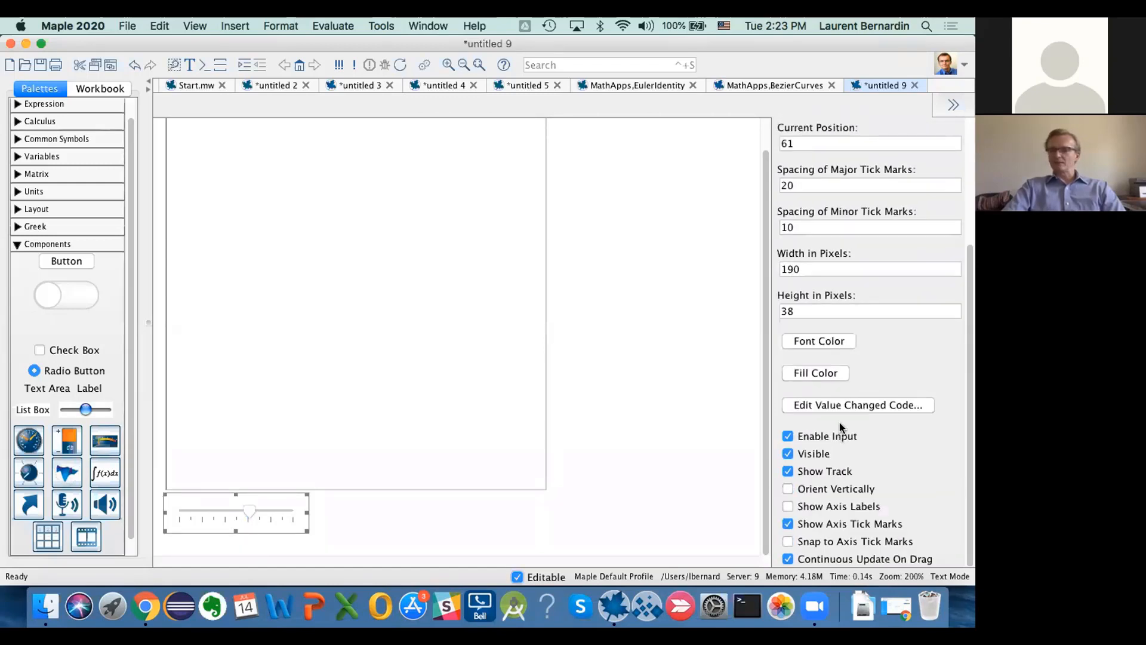
left_click(842, 406)
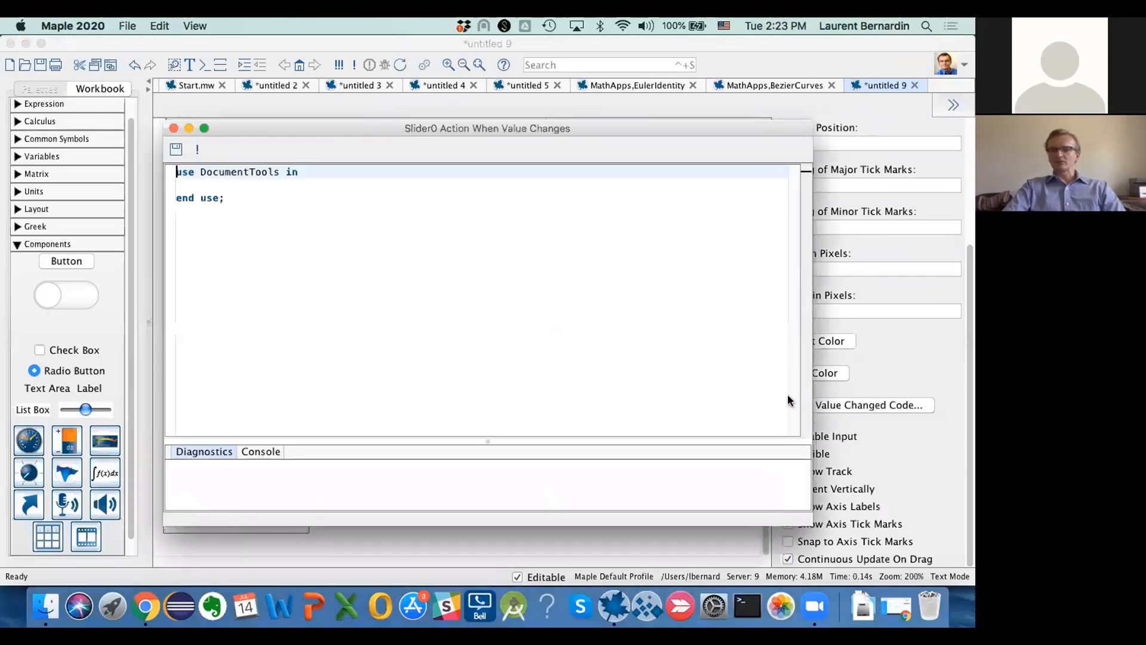
left_click_drag(637, 129, 752, 125)
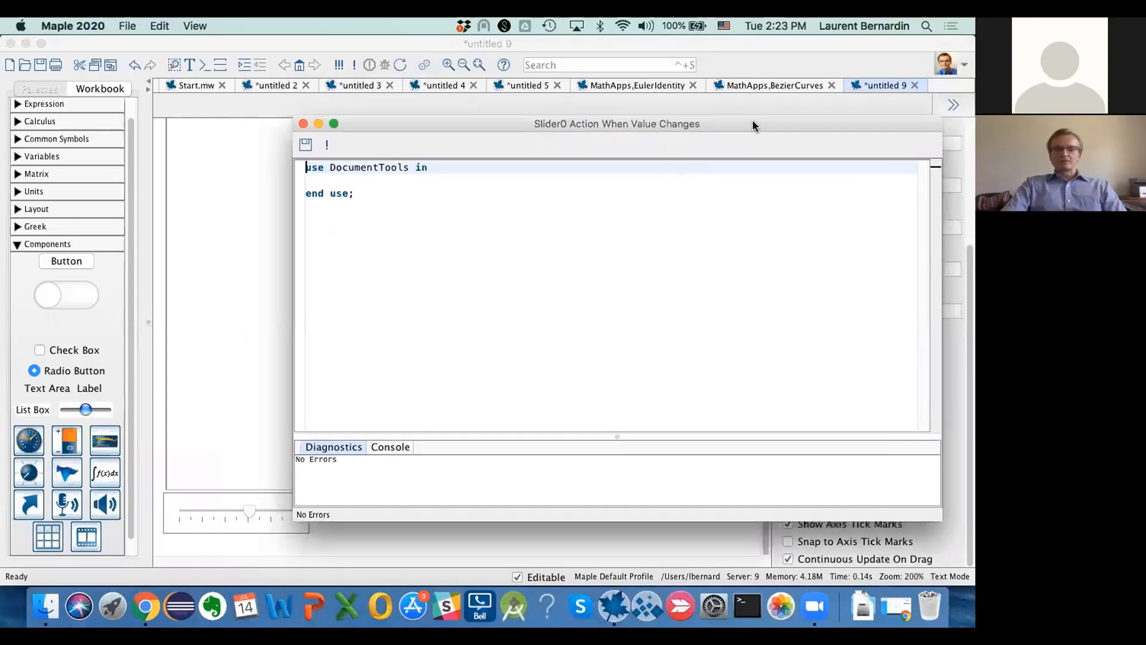
left_click(365, 180)
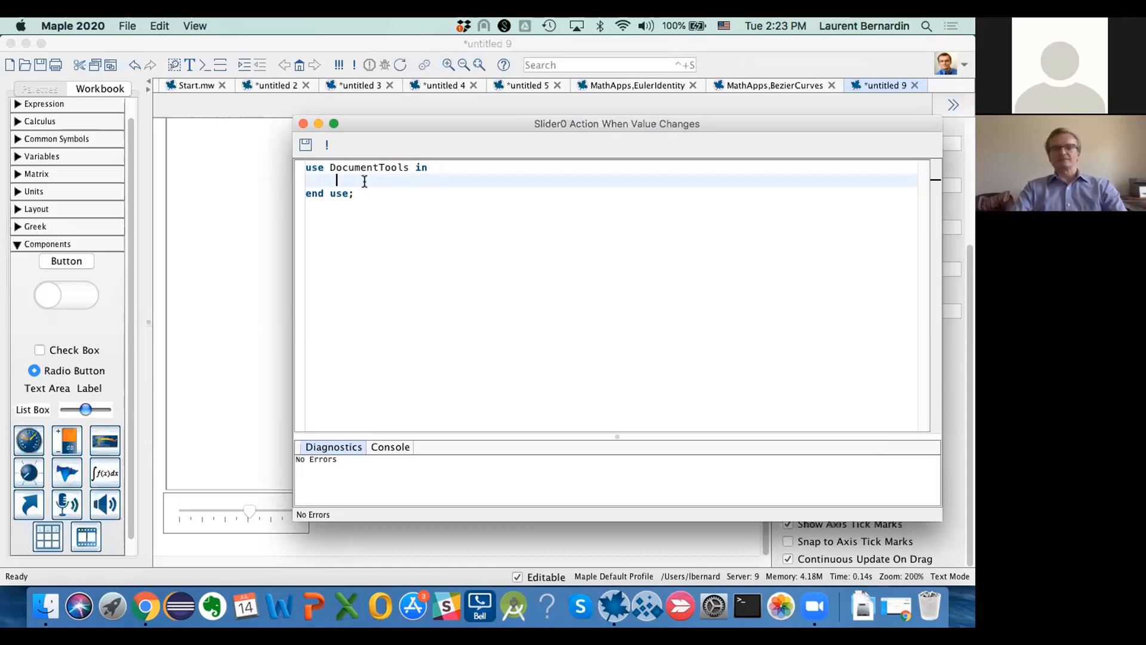
type("D(")
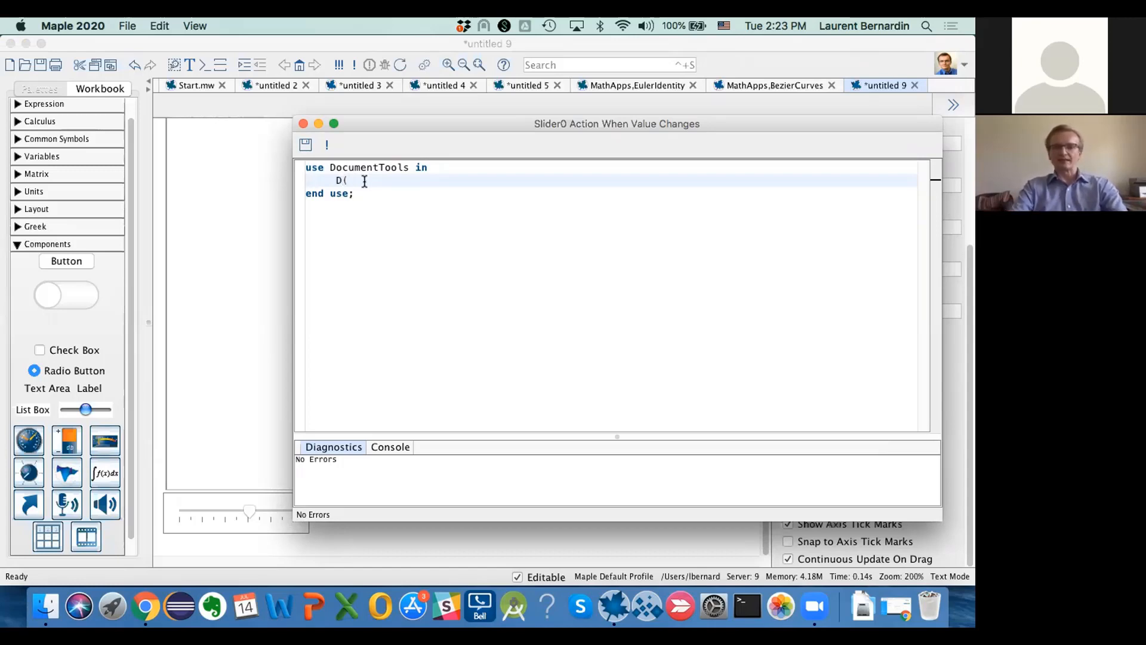
type("o(%P")
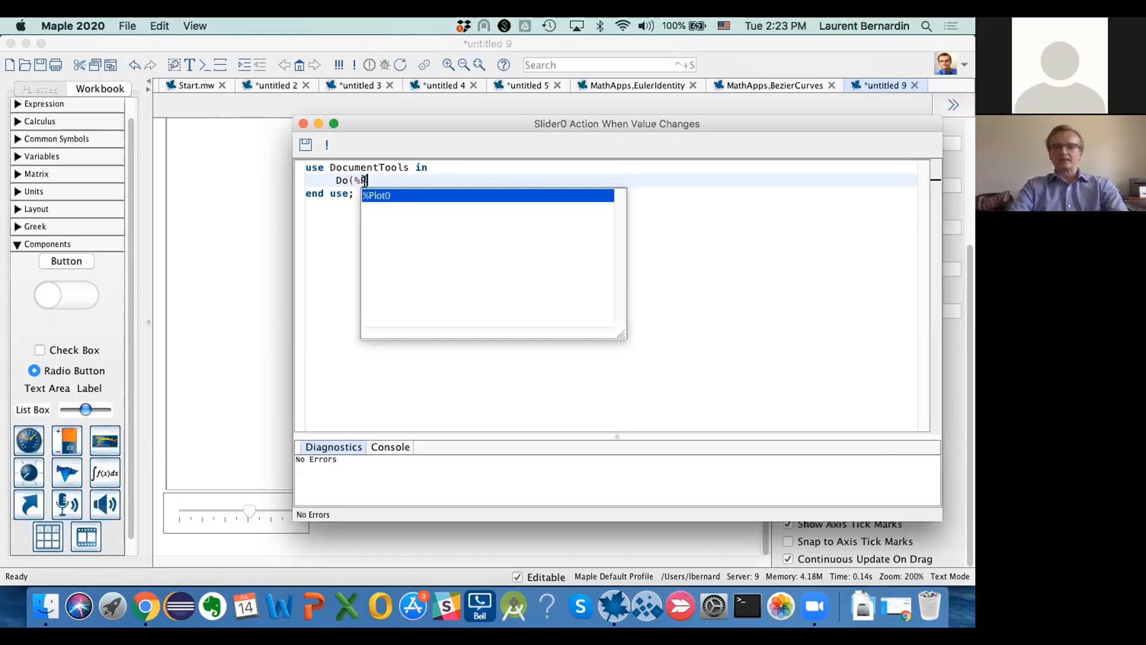
key("Return")
type("=")
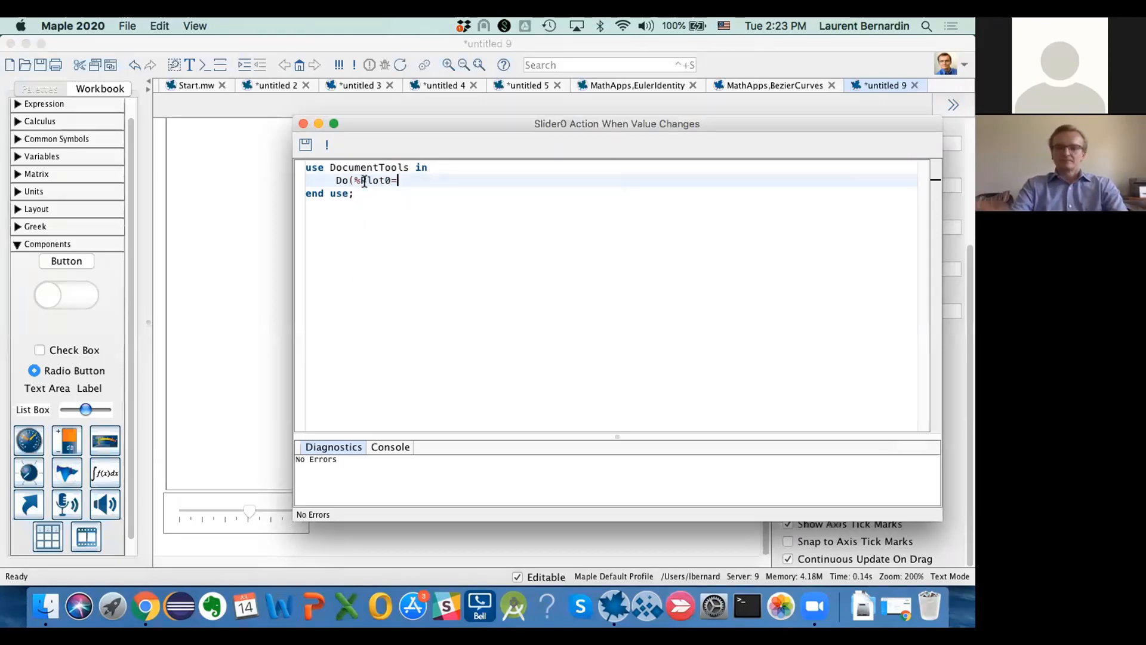
Continue the Do call with a plot of the sine of the slider value, entering plot(sin(%Slider0.
type("sin")
key("BackSpace")
key("BackSpace")
key("BackSpace")
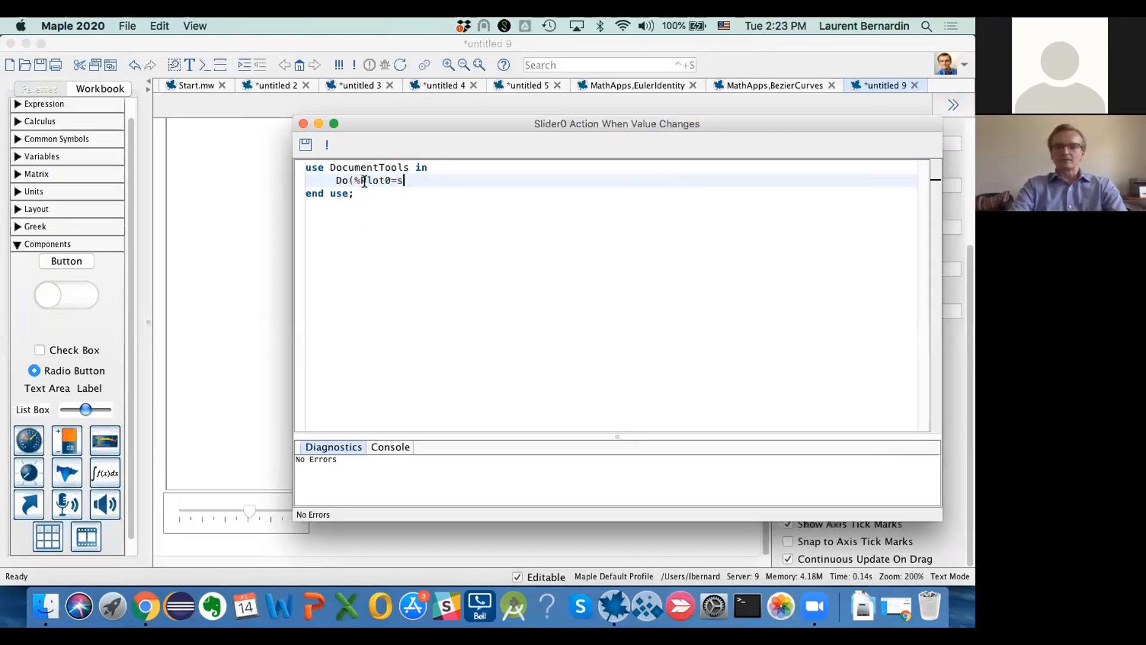
type("plot")
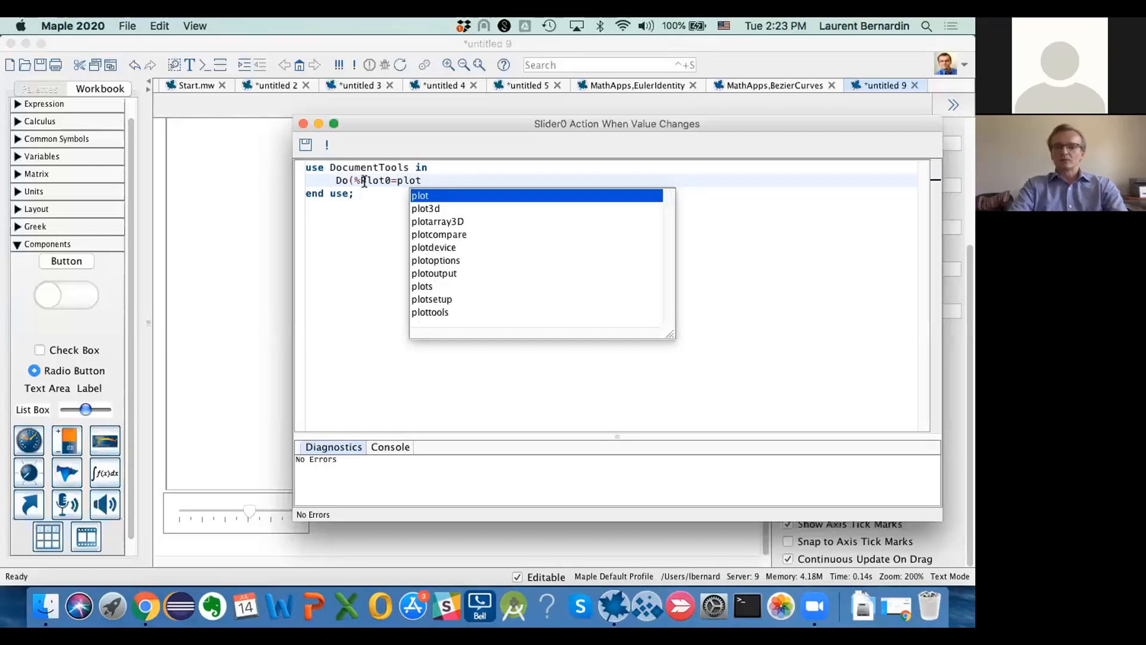
type("(s")
key("BackSpace")
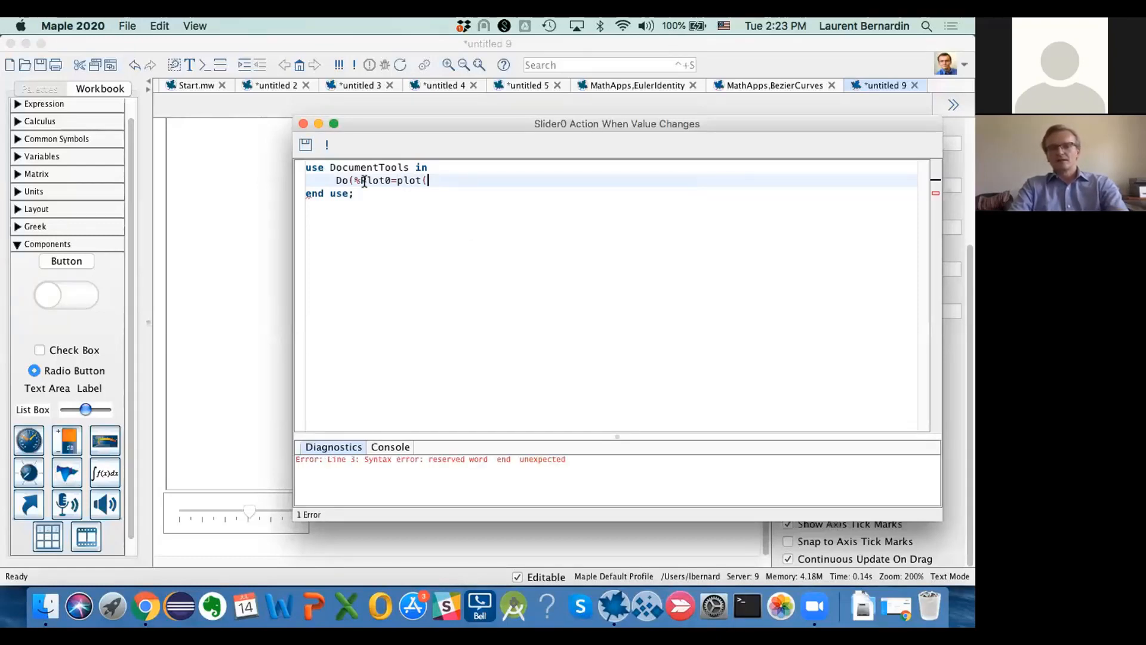
type("sin(%")
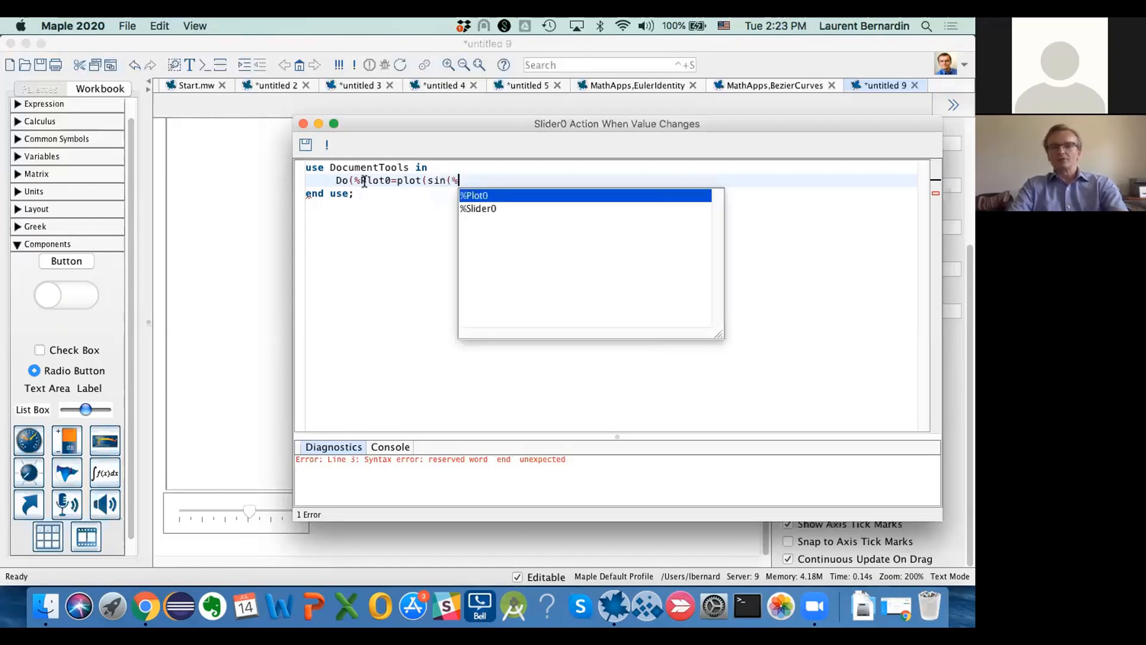
key("Down")
key("Return")
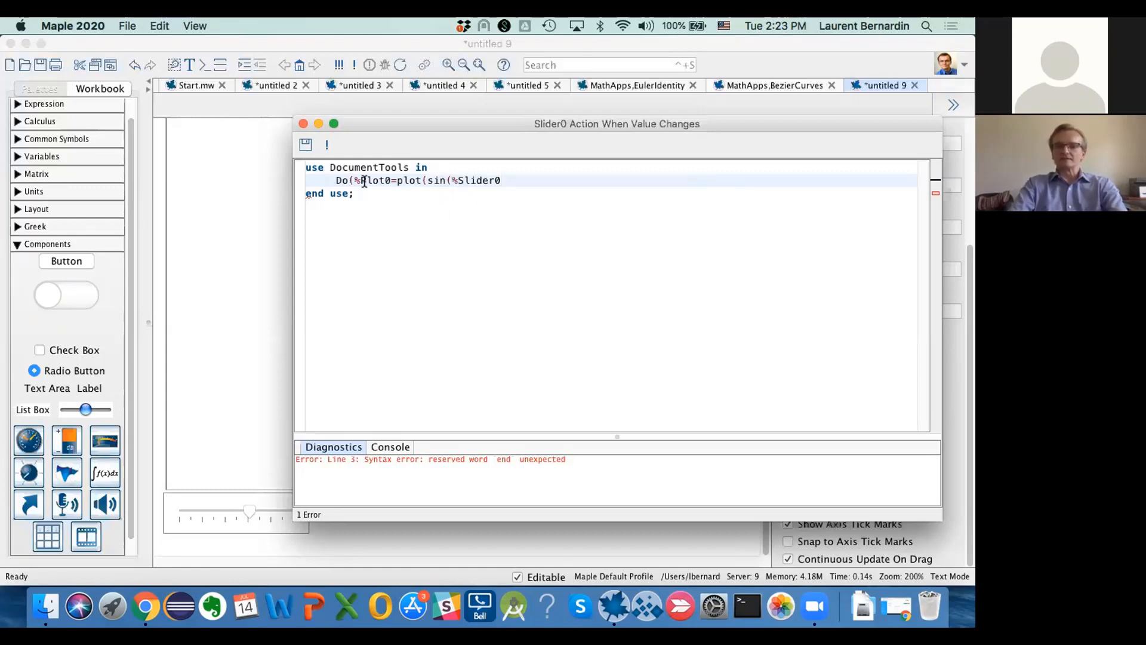
Complete the statement with *x/10, x=-Pi..Pi))); and run the slider's code.
type("*x/1")
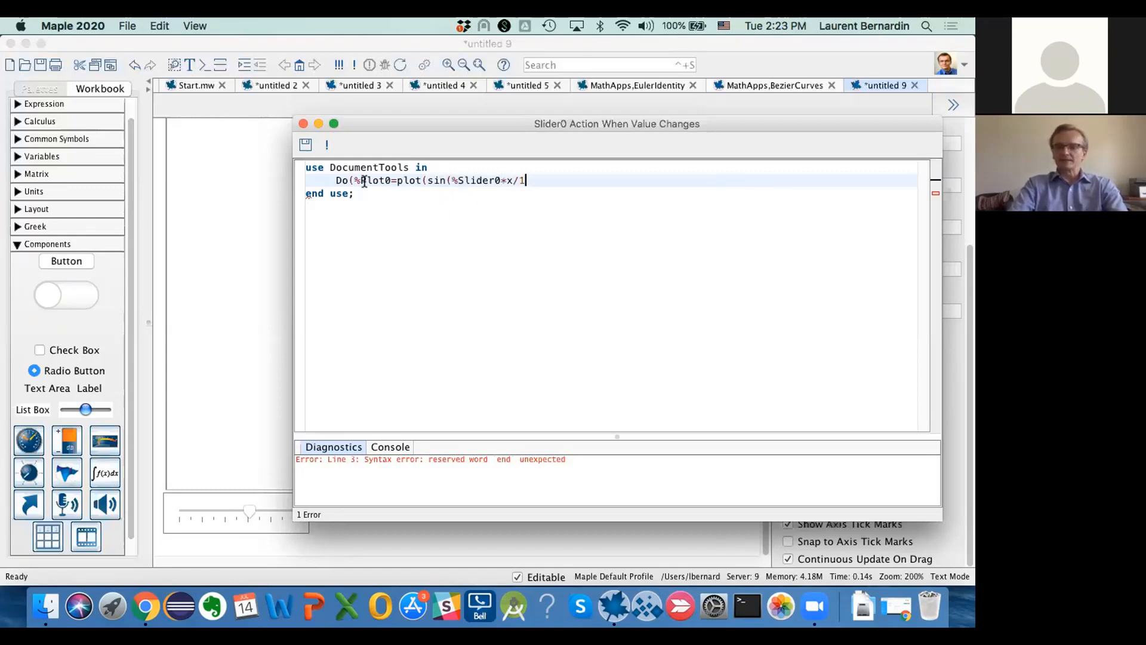
type("0, x=")
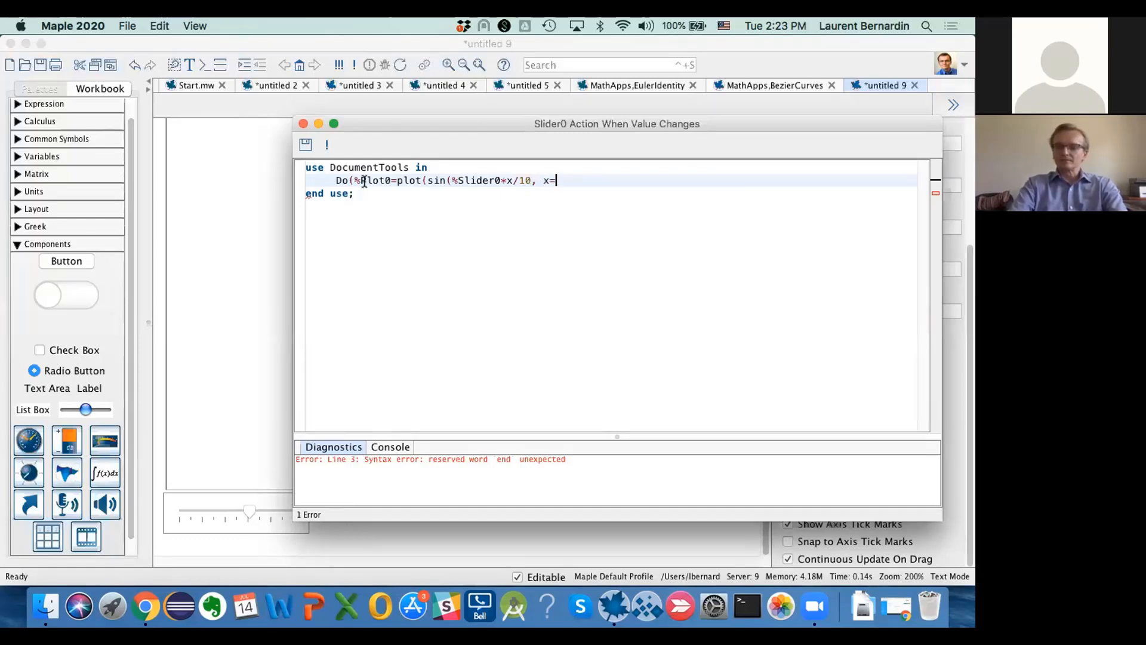
type("-Pi..Pi)")
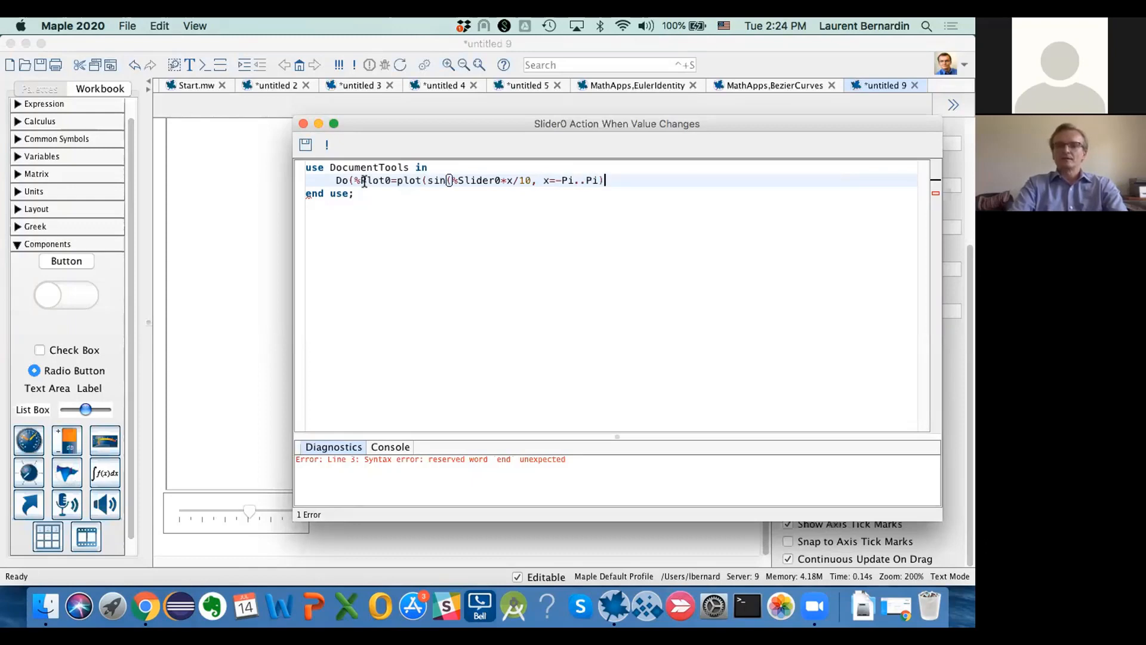
type("));")
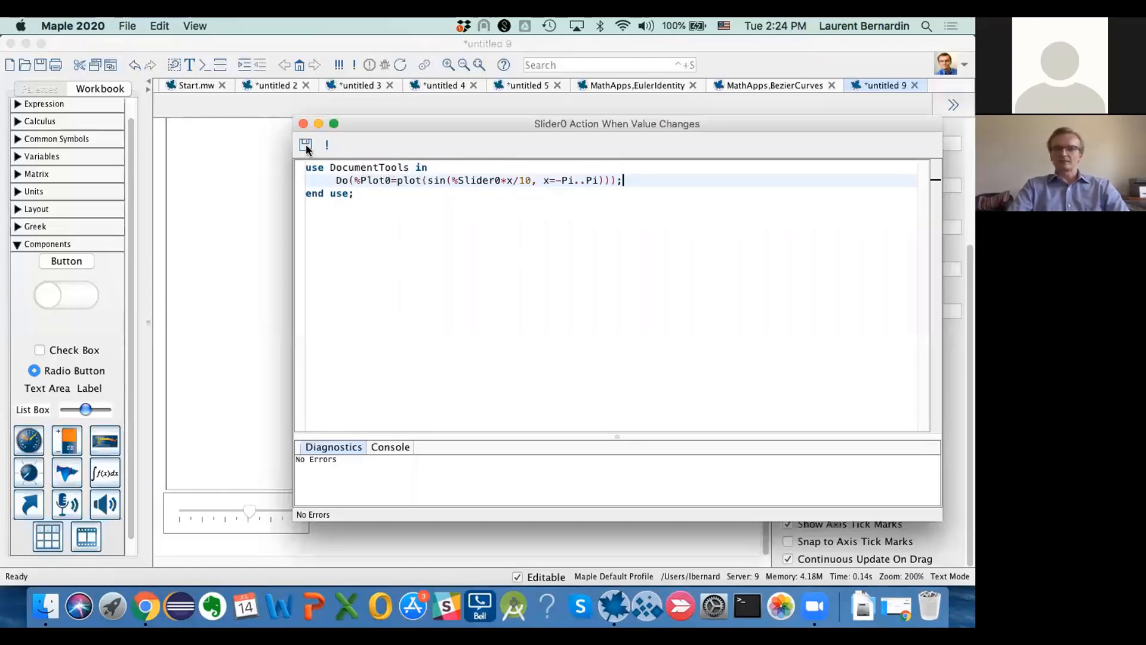
left_click(327, 145)
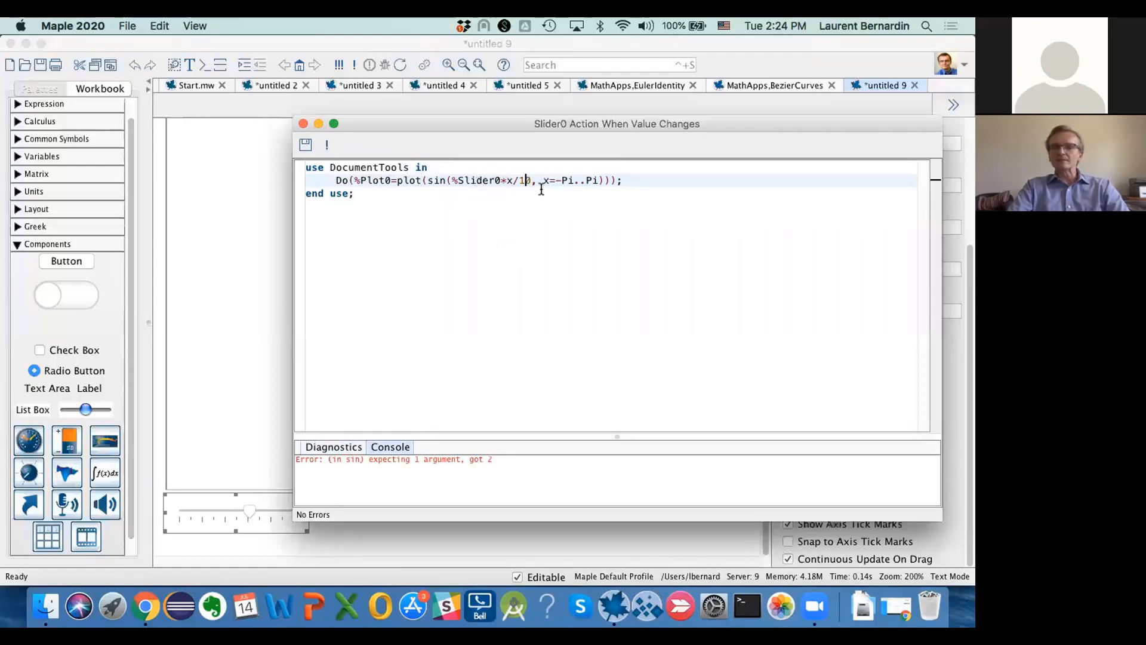
Close the sin argument right after x/10 and remove the extra closing parenthesis before the semicolon.
key("Right")
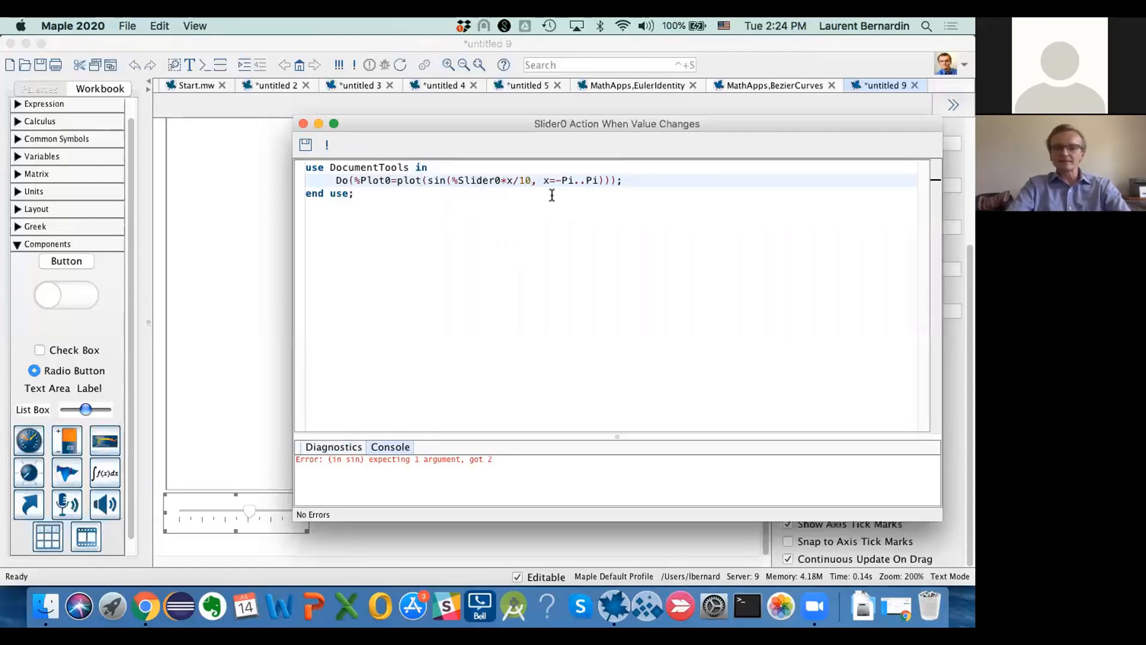
type(")")
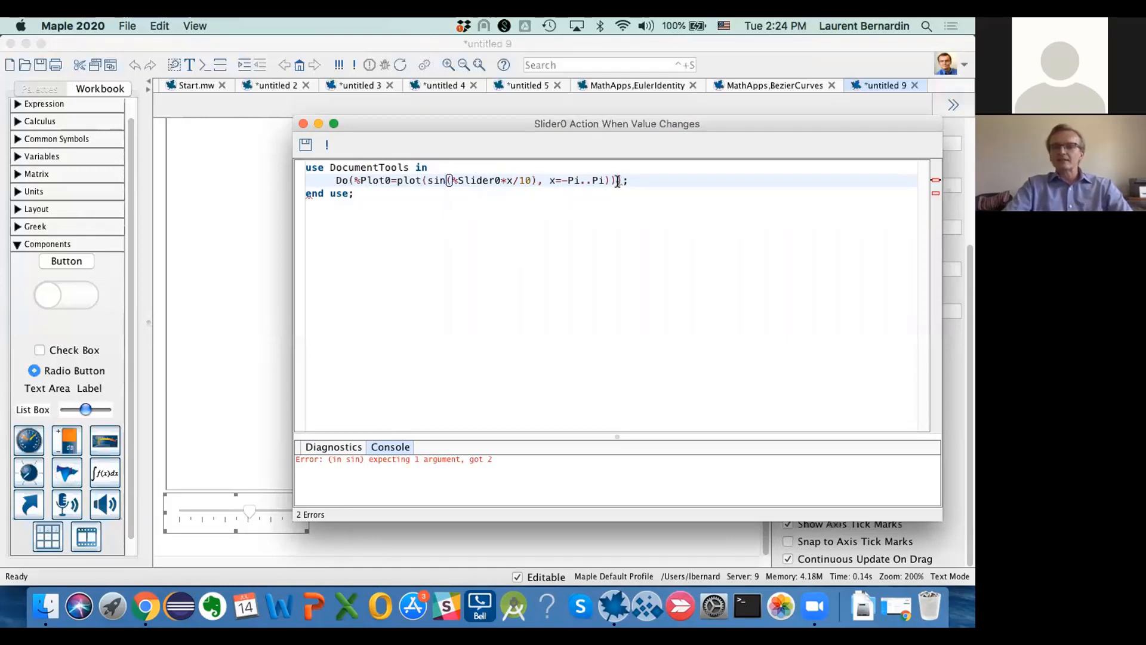
left_click(617, 180)
key("BackSpace")
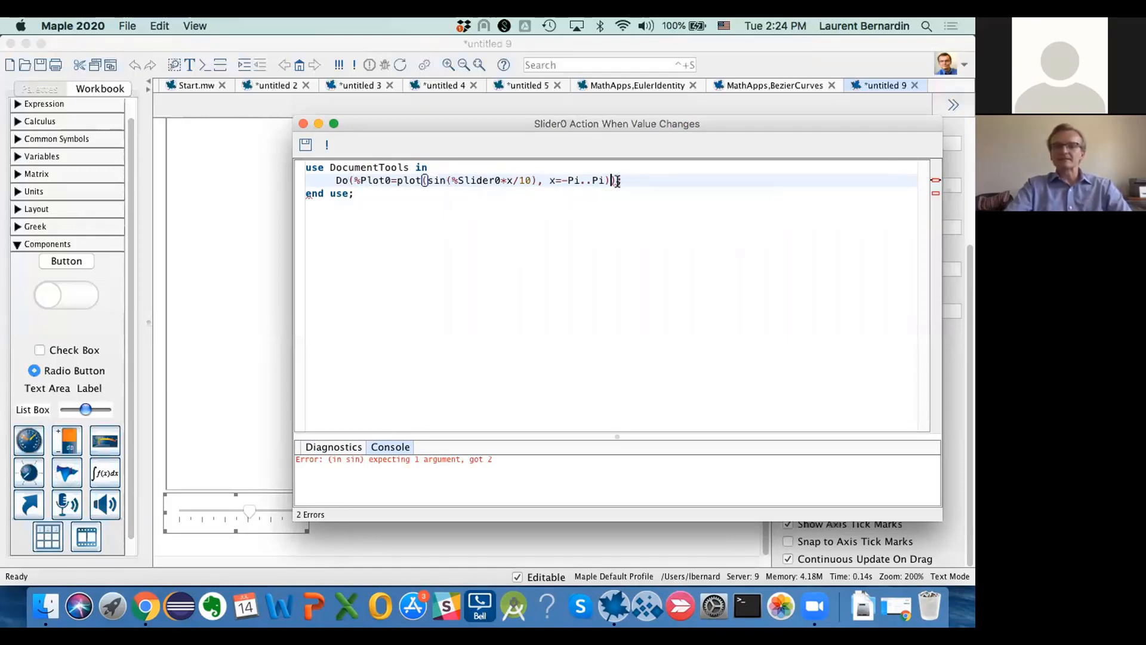
Save and run the corrected code, close the code editor, and move the slider to position 43.
left_click(305, 145)
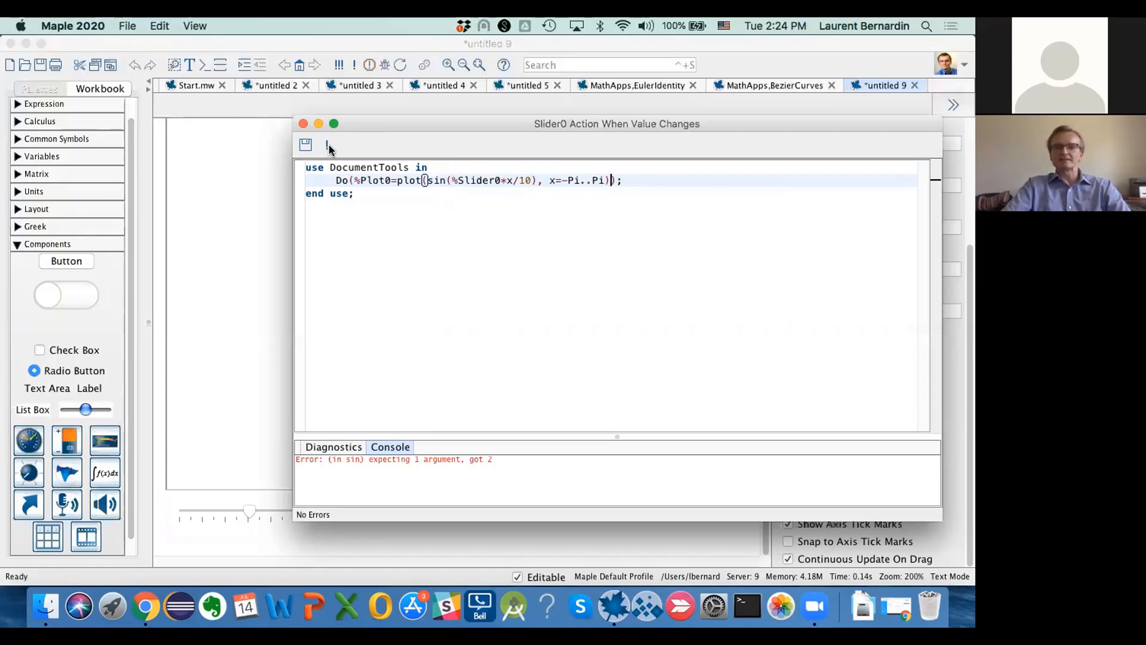
left_click(303, 123)
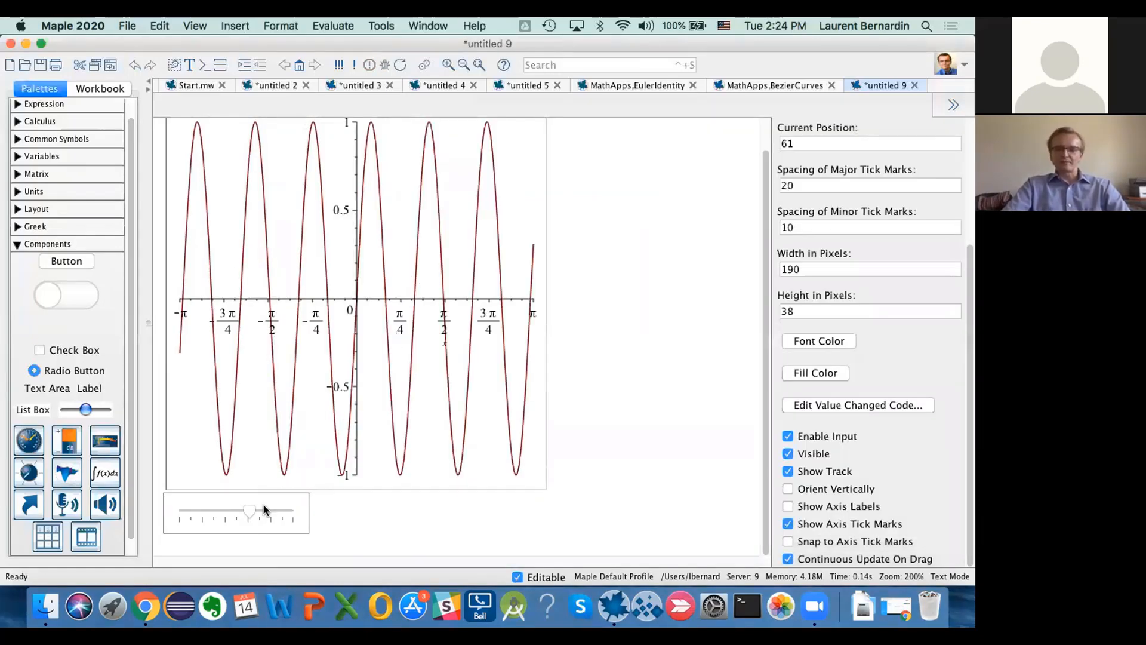
mouse_move(246, 506)
left_mouse_down()
mouse_move(200, 507)
mouse_move(267, 506)
mouse_move(196, 508)
mouse_move(227, 512)
left_mouse_up()
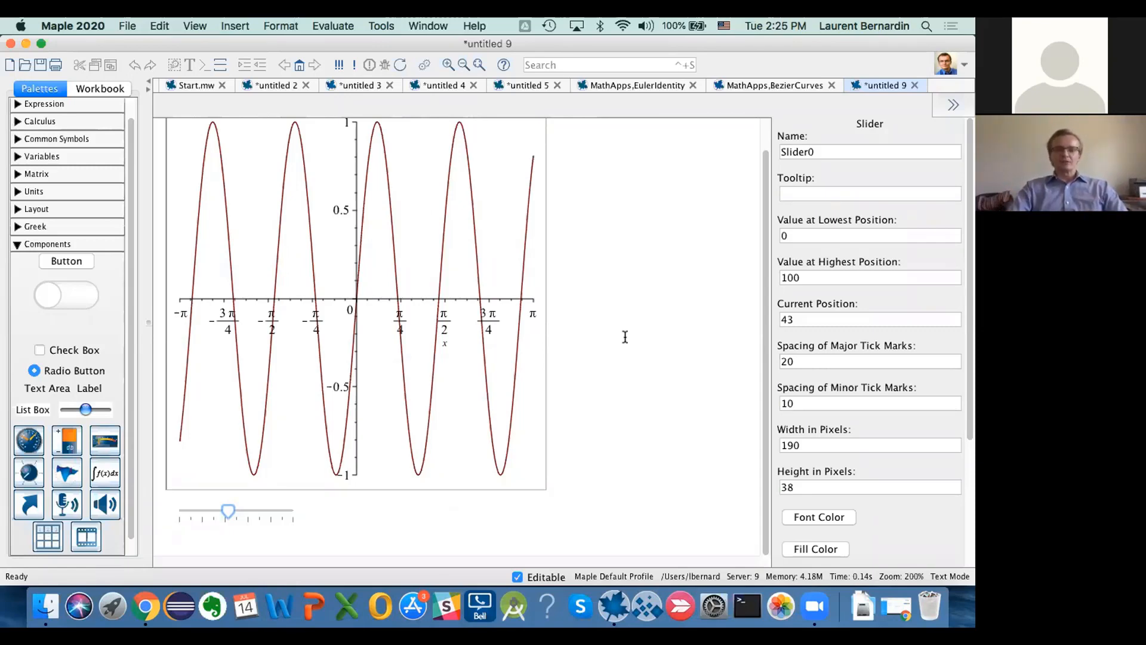
Create a new worksheet, zoom it to 175%, collapse the Components palette and expand the Expression palette.
left_click(10, 65)
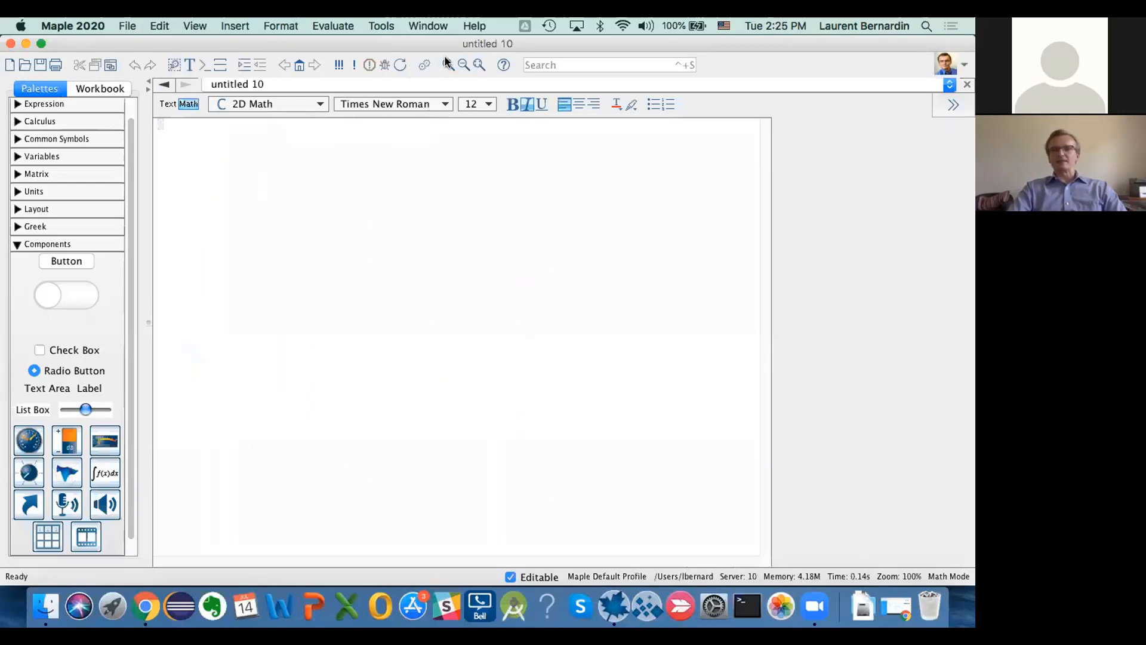
left_click(446, 63)
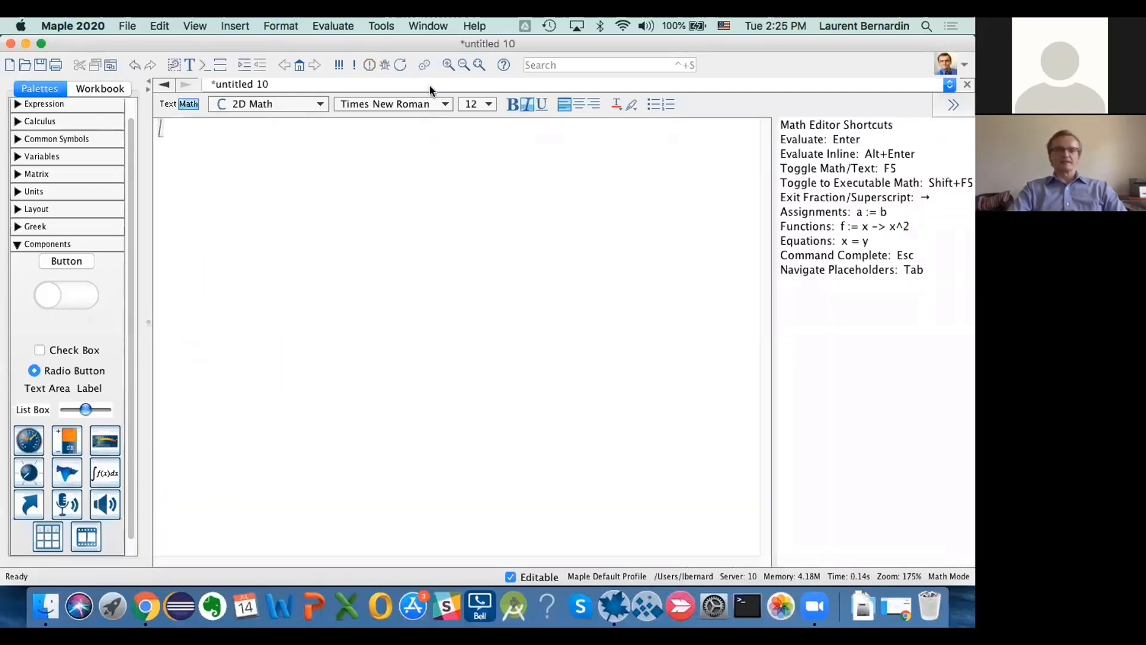
left_click(17, 243)
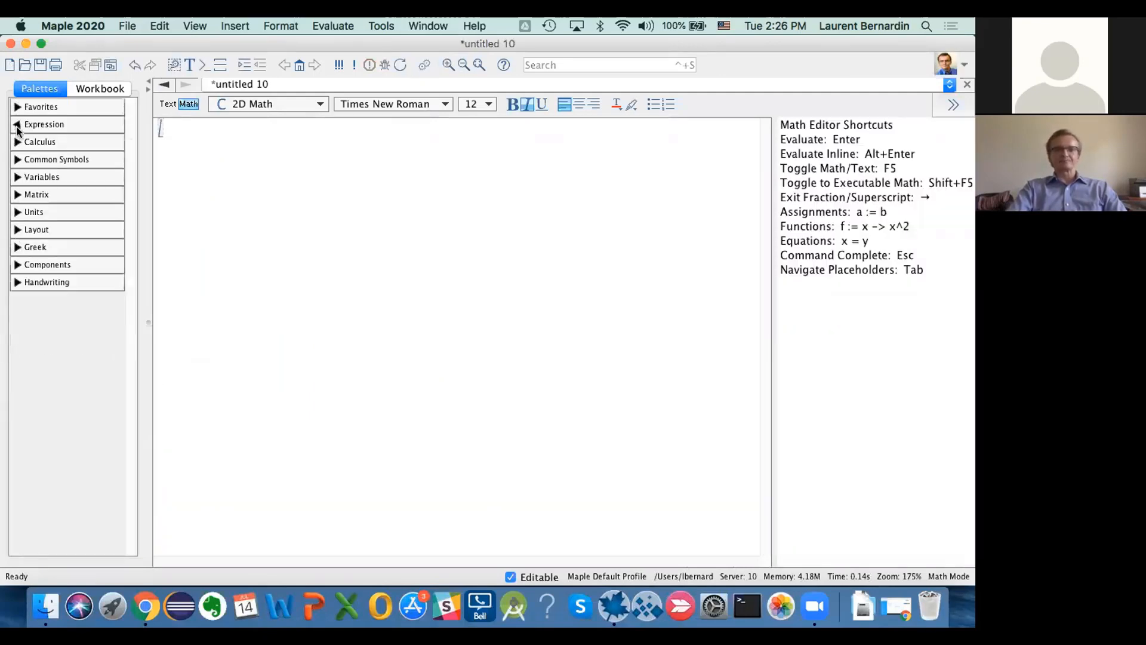
left_click(16, 126)
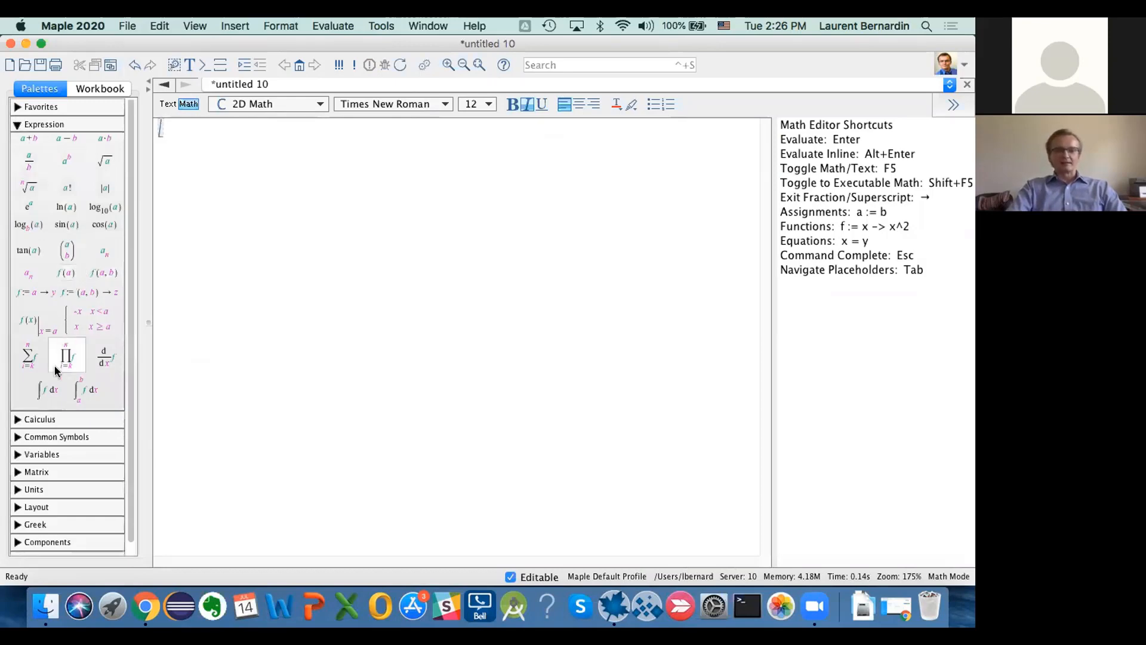
Insert an indefinite integral template in the new worksheet and enter x-1 as its integrand.
left_click(47, 389)
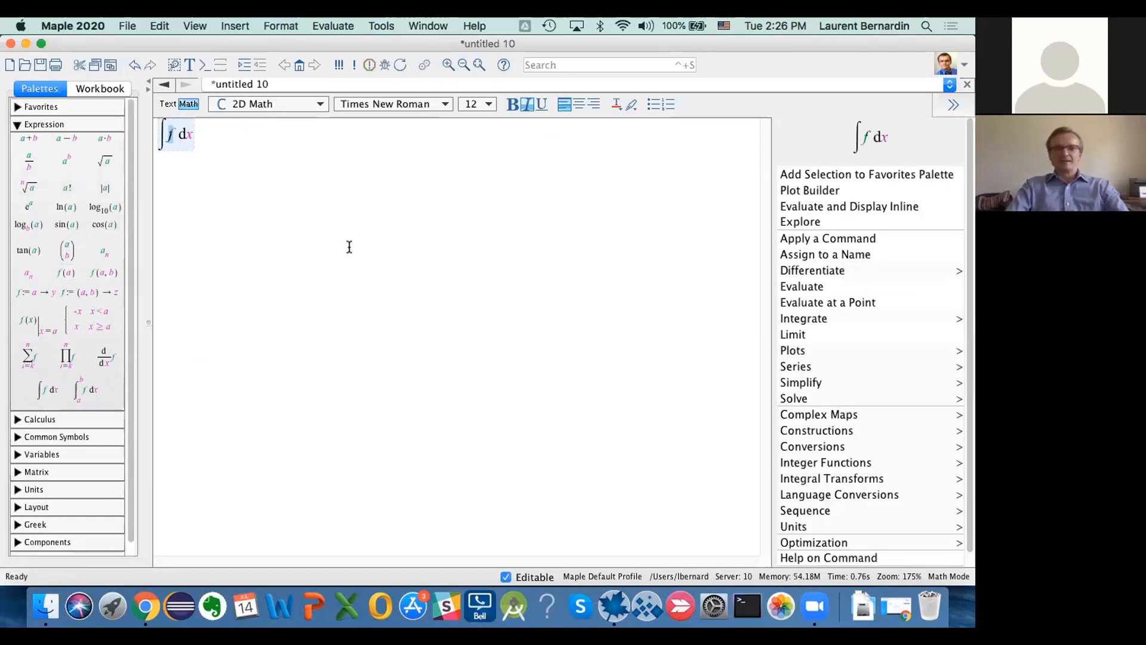
key("super+z")
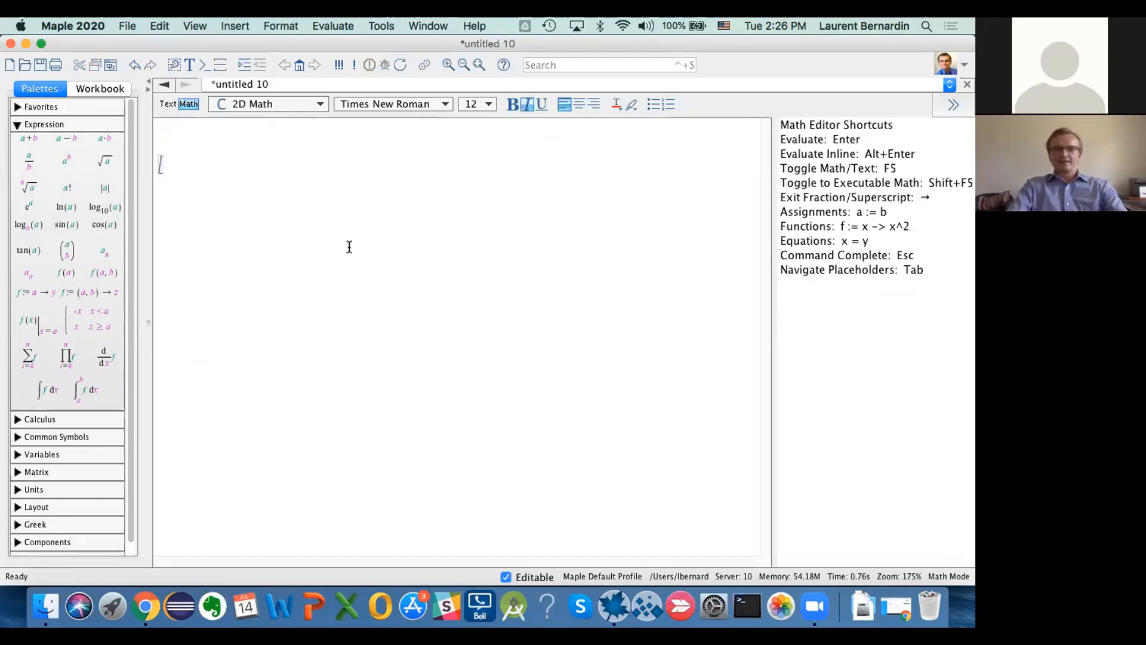
left_click(46, 389)
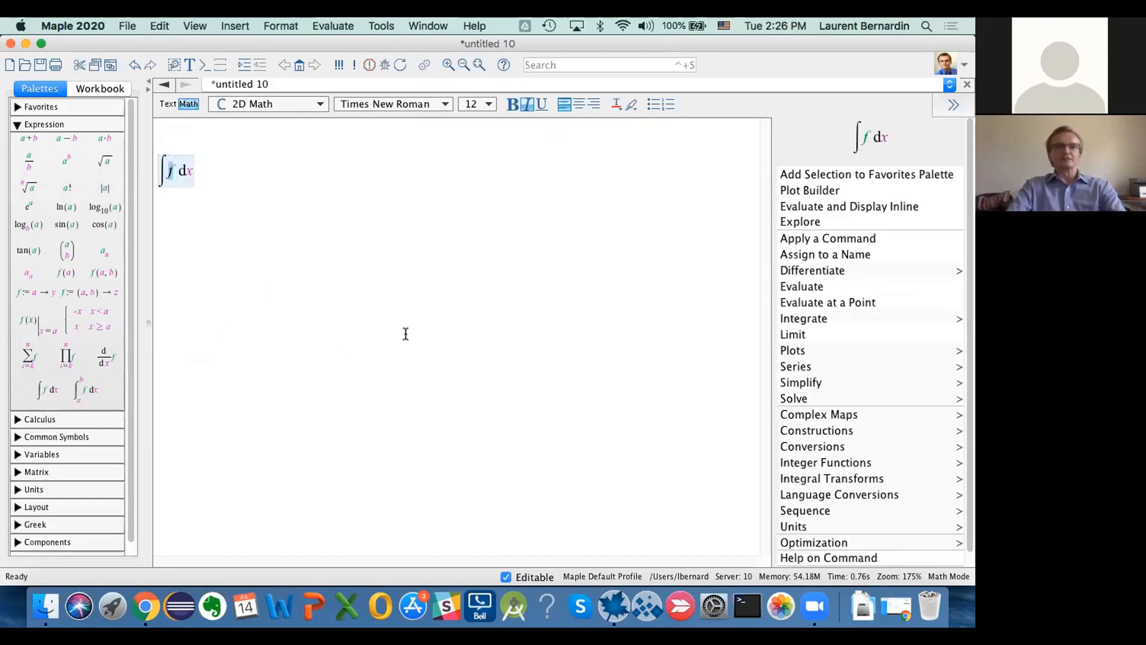
type("x-1")
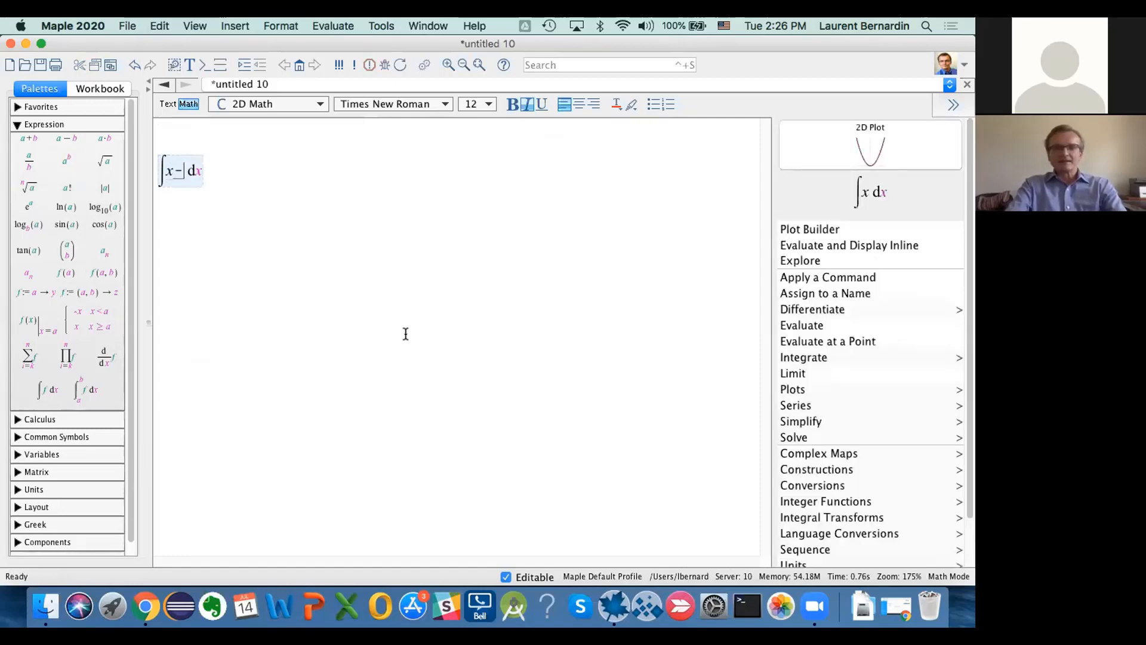
Turn the integrand into a fraction with denominator x^3-1, evaluate the integral inline and start a new line.
key("shift+Left")
key("shift+Left")
type("/(x")
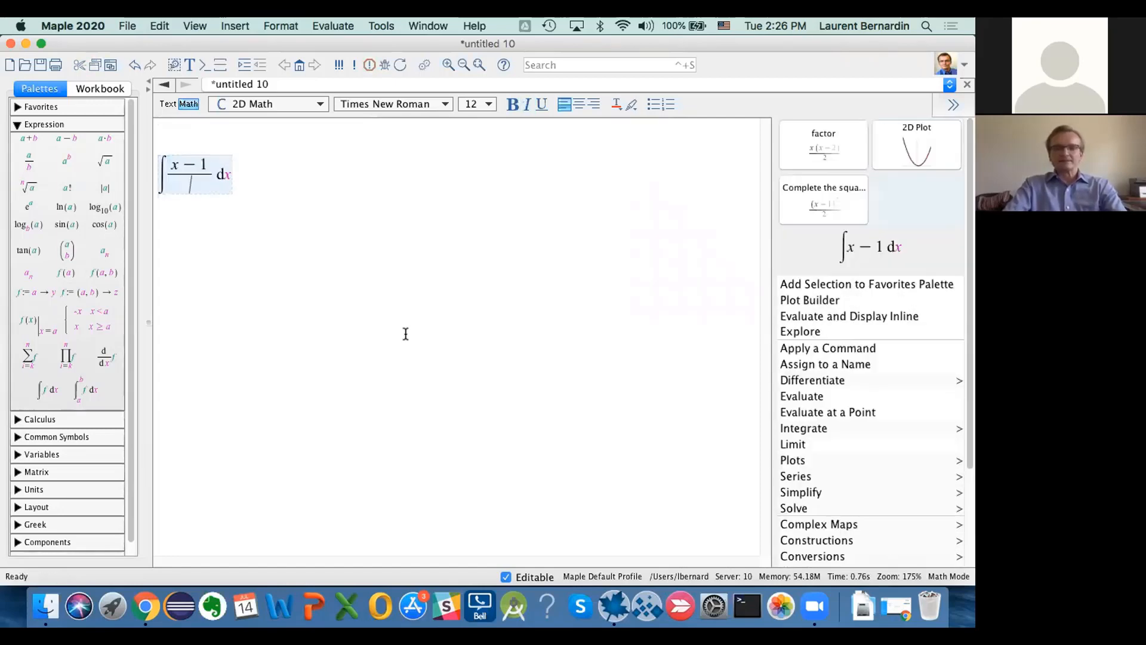
type("^3")
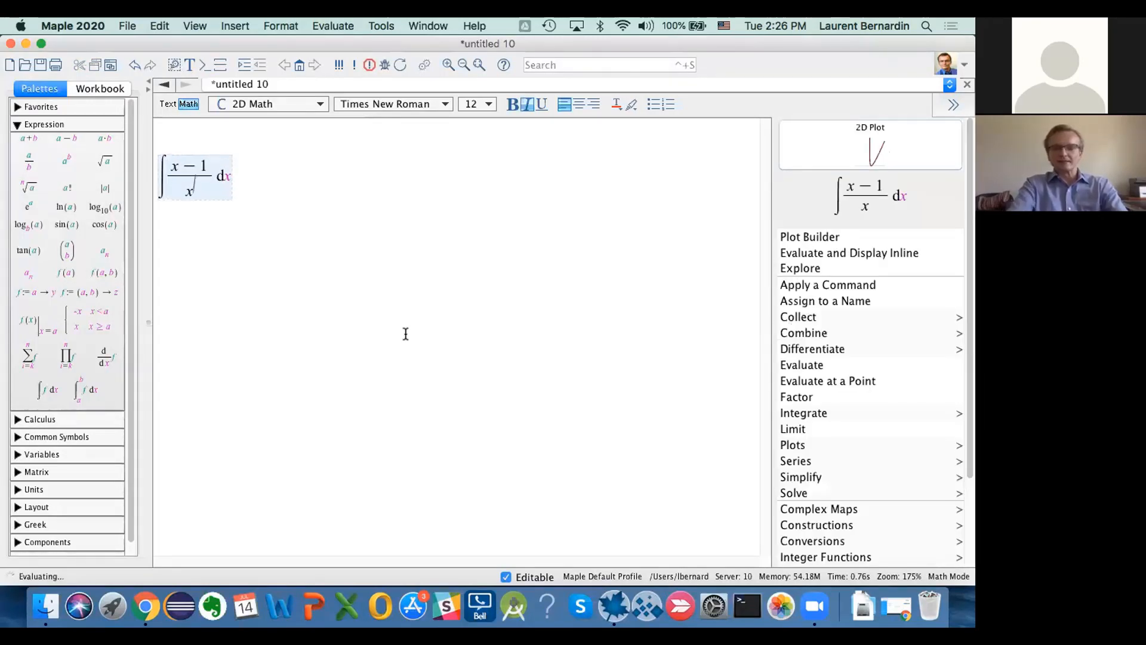
type("-1")
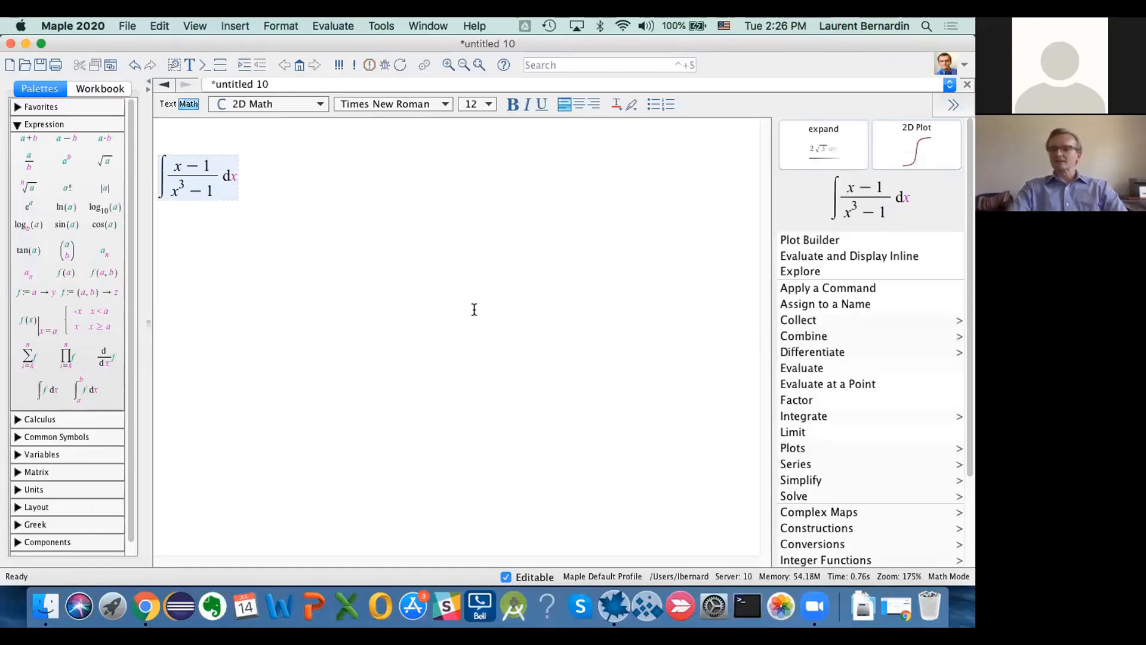
key("super+equal")
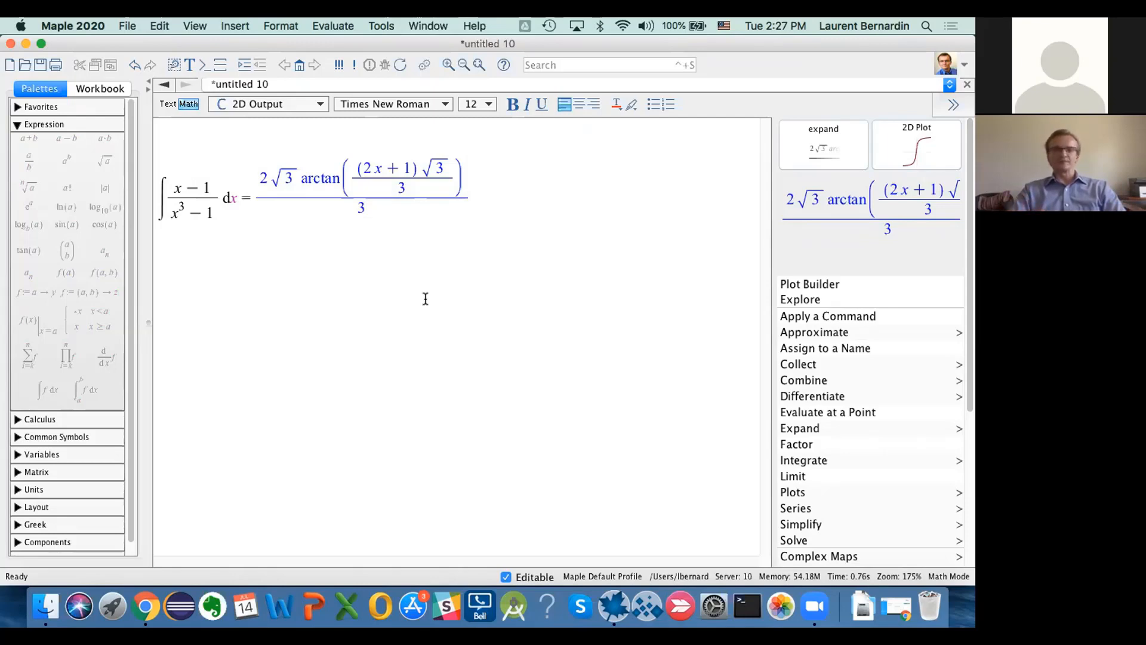
key("Return")
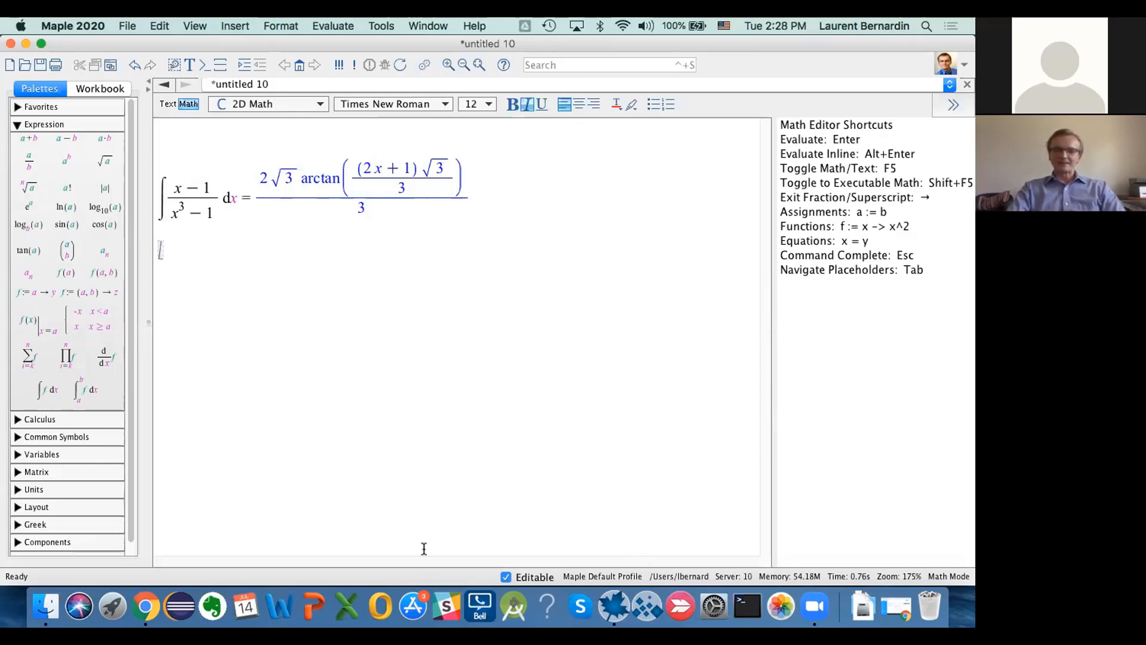
Switch to Chrome and view the Maple Calculator product page down to its description and video.
left_click(902, 606)
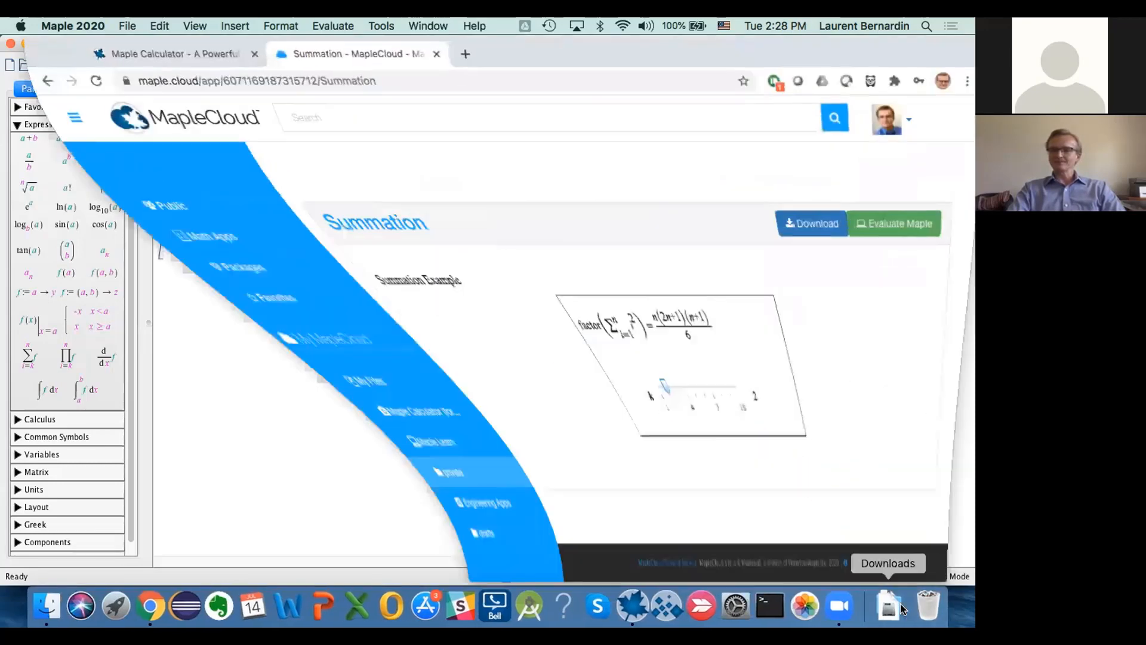
left_click(146, 54)
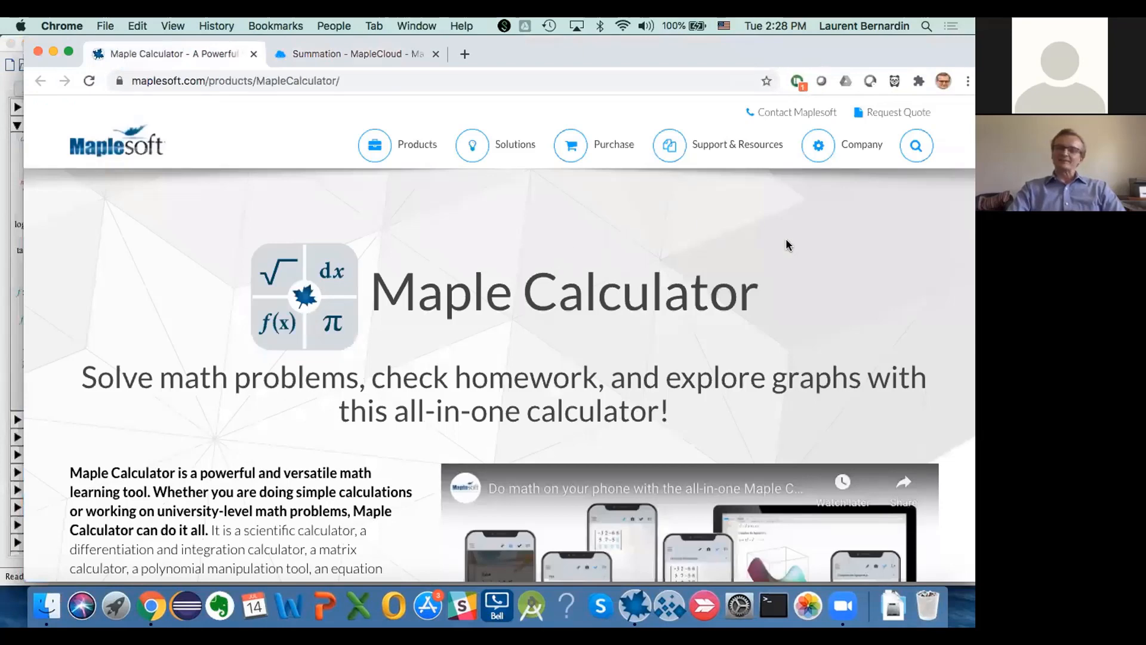
scroll(786, 240, "down", 3)
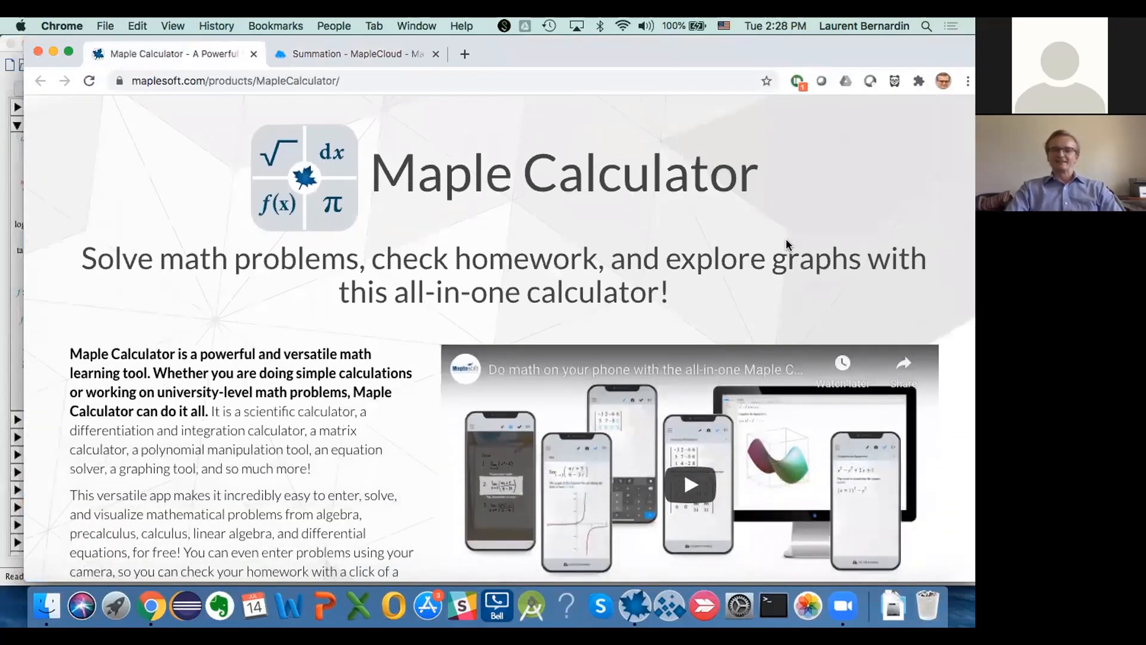